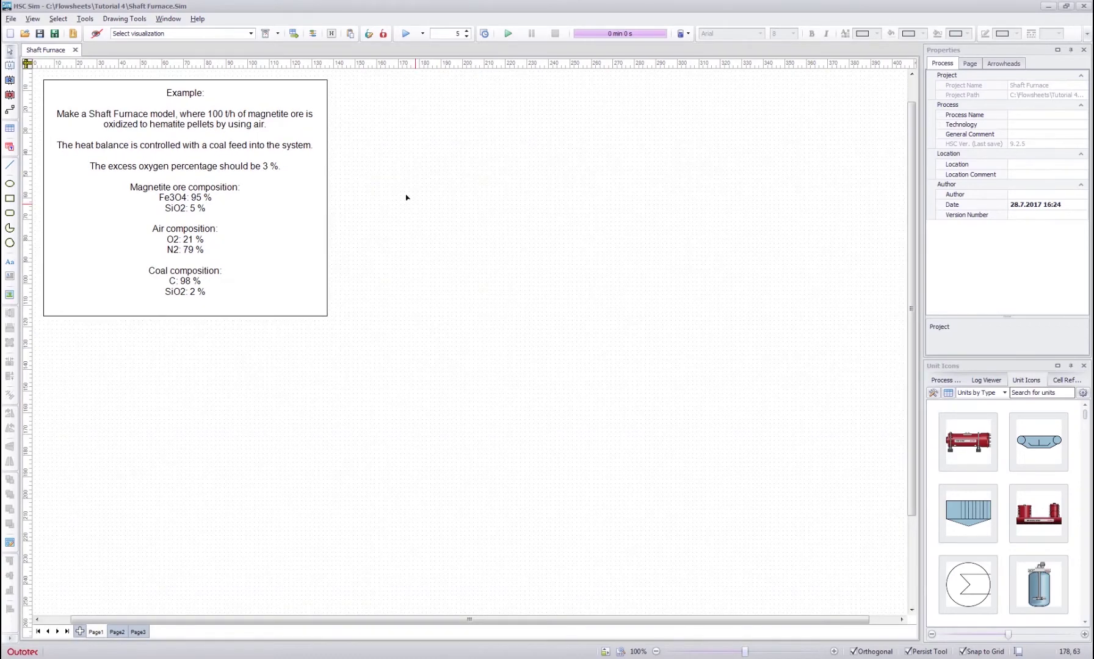
Draw a process unit about 90 x 106 mm on the flowsheet and connect three input streams to its left edge
{"action": "left_click", "coordinate": [10, 95]}
{"action": "left_click_drag", "start_coordinate": [413, 286], "coordinate": [593, 505]}
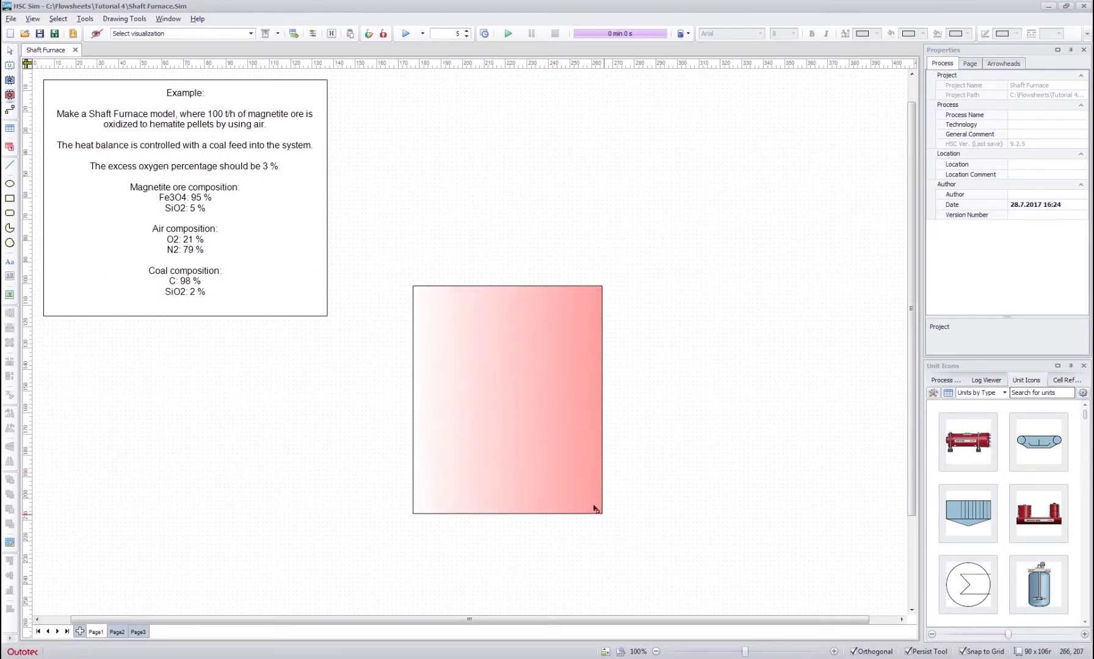
{"action": "left_click", "coordinate": [10, 112]}
{"action": "left_click", "coordinate": [251, 359]}
{"action": "left_click", "coordinate": [412, 359]}
{"action": "left_click", "coordinate": [247, 430]}
{"action": "left_click", "coordinate": [411, 432]}
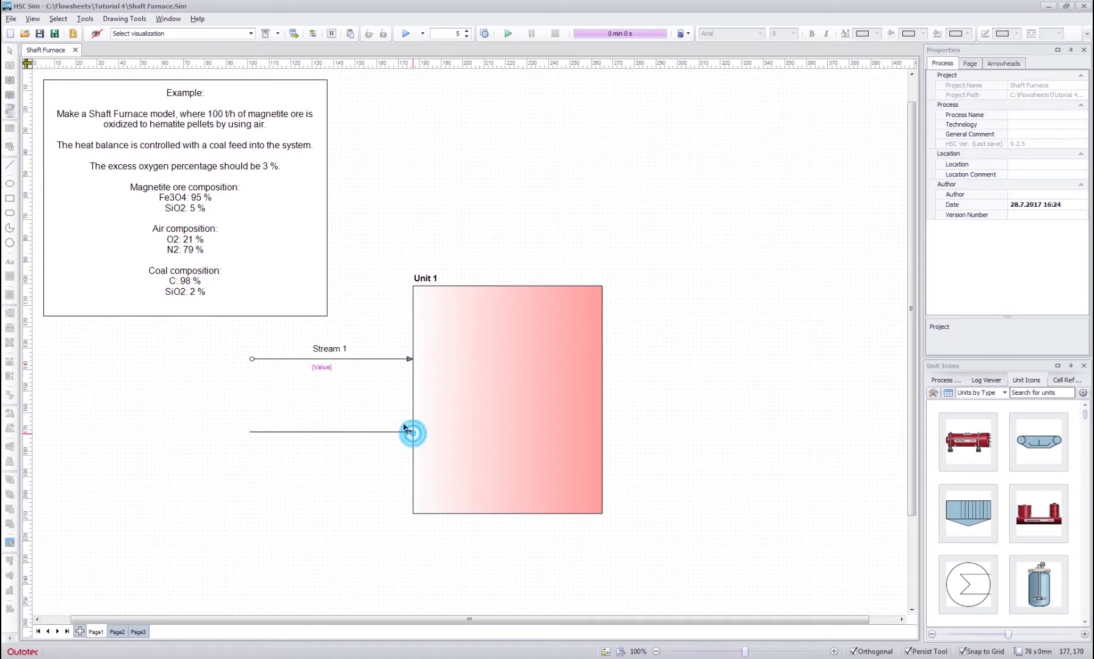
{"action": "left_click", "coordinate": [250, 496]}
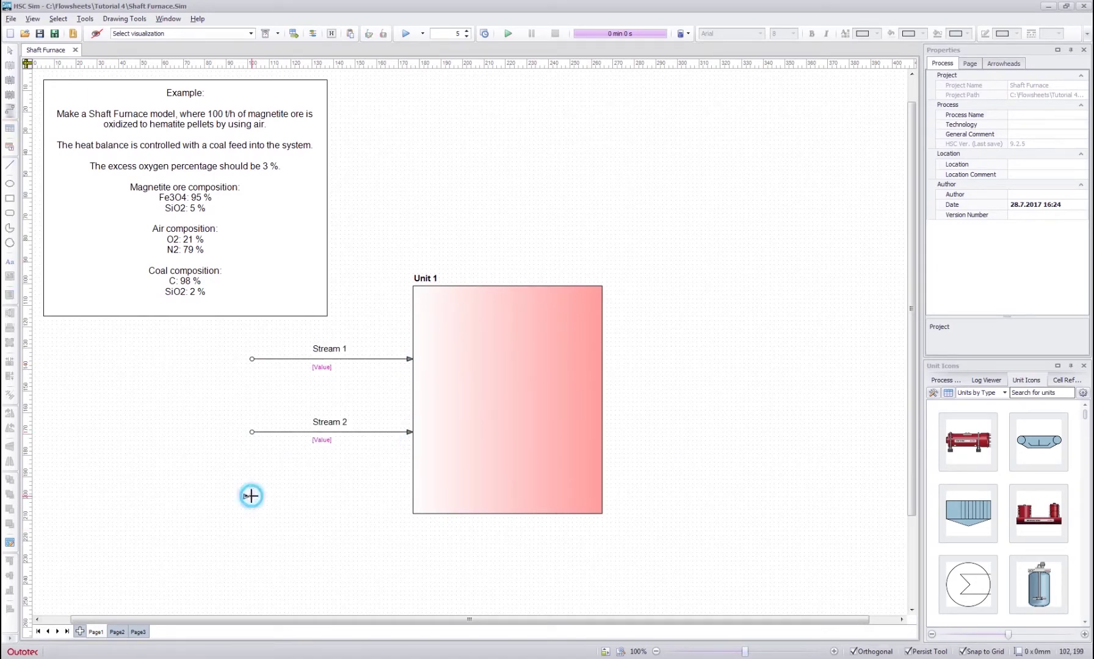
{"action": "left_click", "coordinate": [411, 496]}
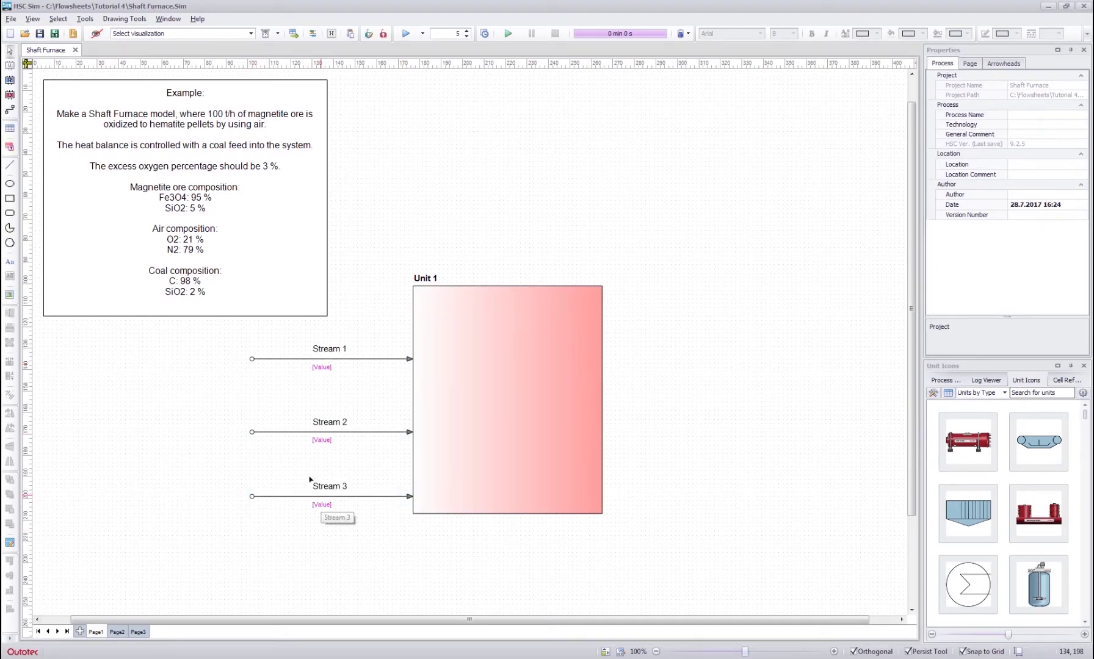
Rename the three input streams, from the uppermost down, as Magnetite Ore, Air and Coal
{"action": "double_click", "coordinate": [333, 346]}
{"action": "type", "text": "Magnetite"}
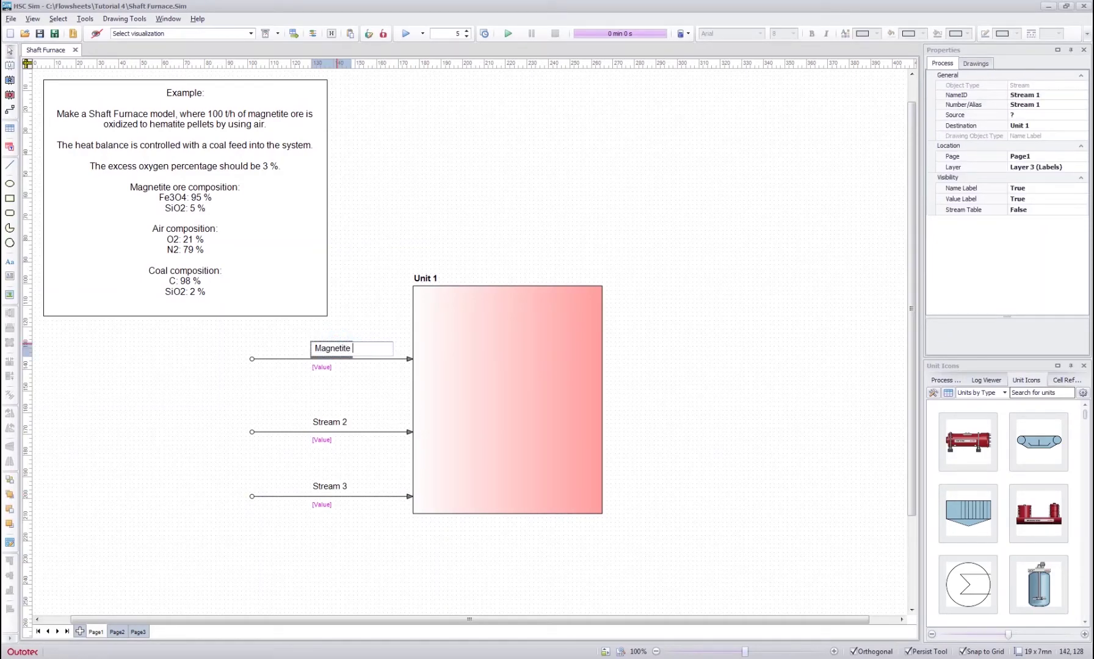
{"action": "type", "text": " Ore"}
{"action": "key", "text": "Return"}
{"action": "left_click", "coordinate": [327, 414]}
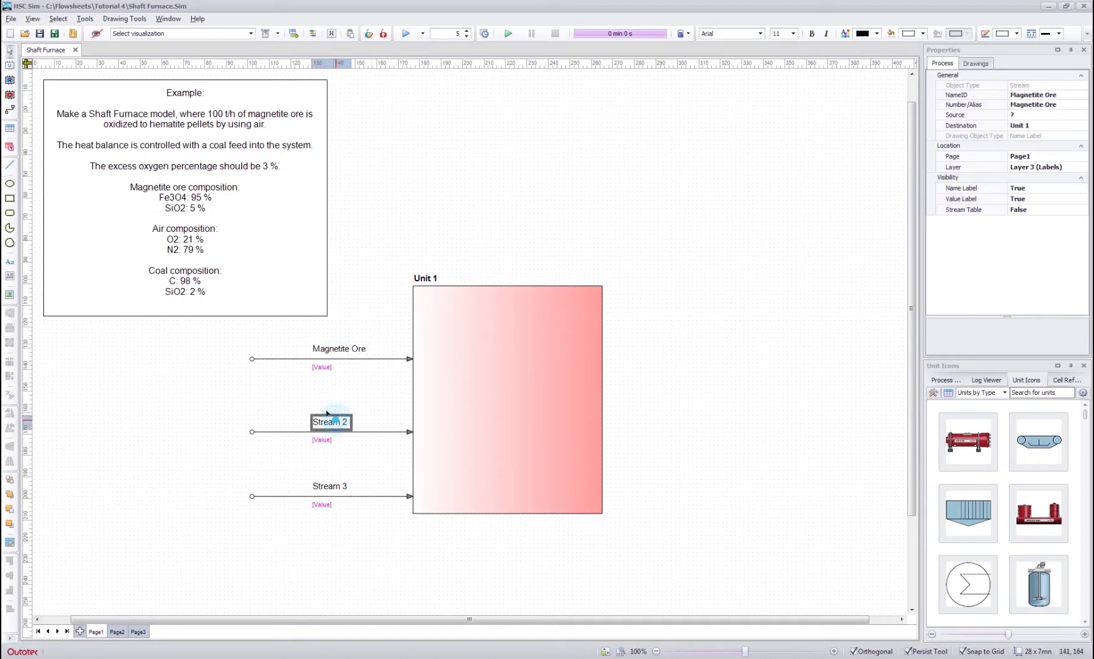
{"action": "double_click", "coordinate": [327, 414]}
{"action": "type", "text": "Auir"}
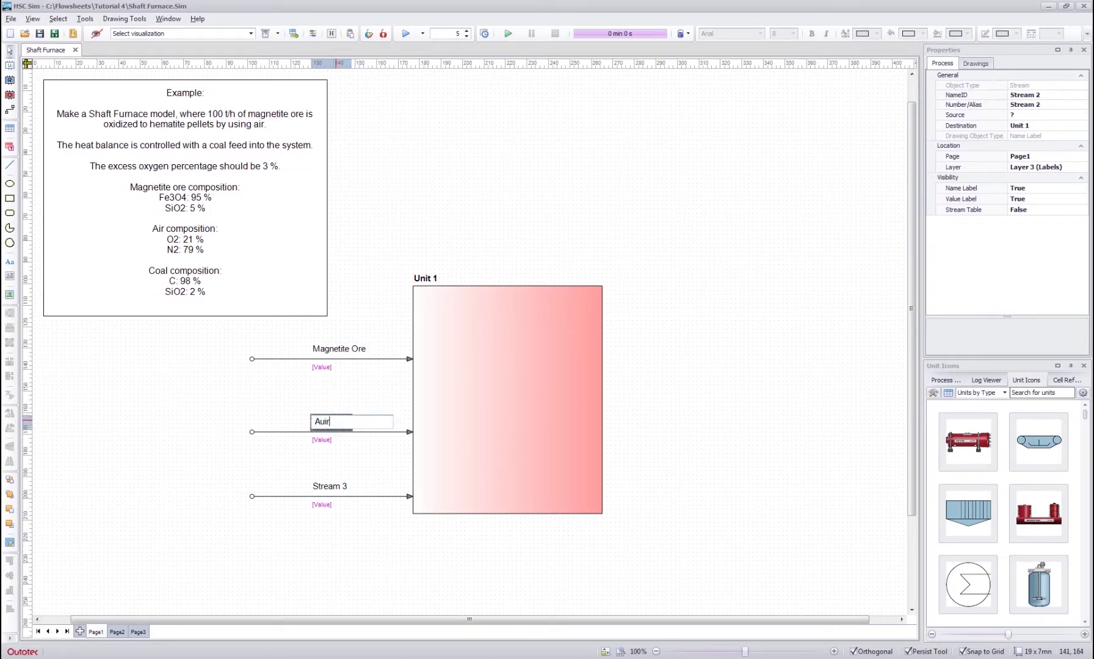
{"action": "key", "text": "Return"}
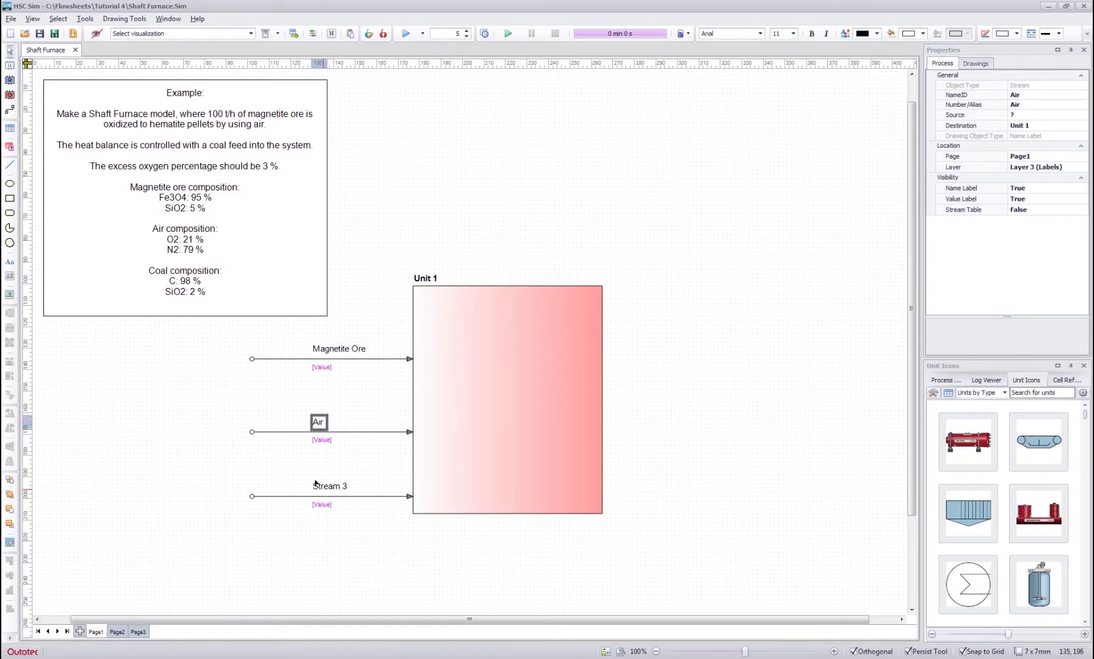
{"action": "left_click", "coordinate": [316, 483]}
{"action": "double_click", "coordinate": [316, 483]}
{"action": "type", "text": "Coal"}
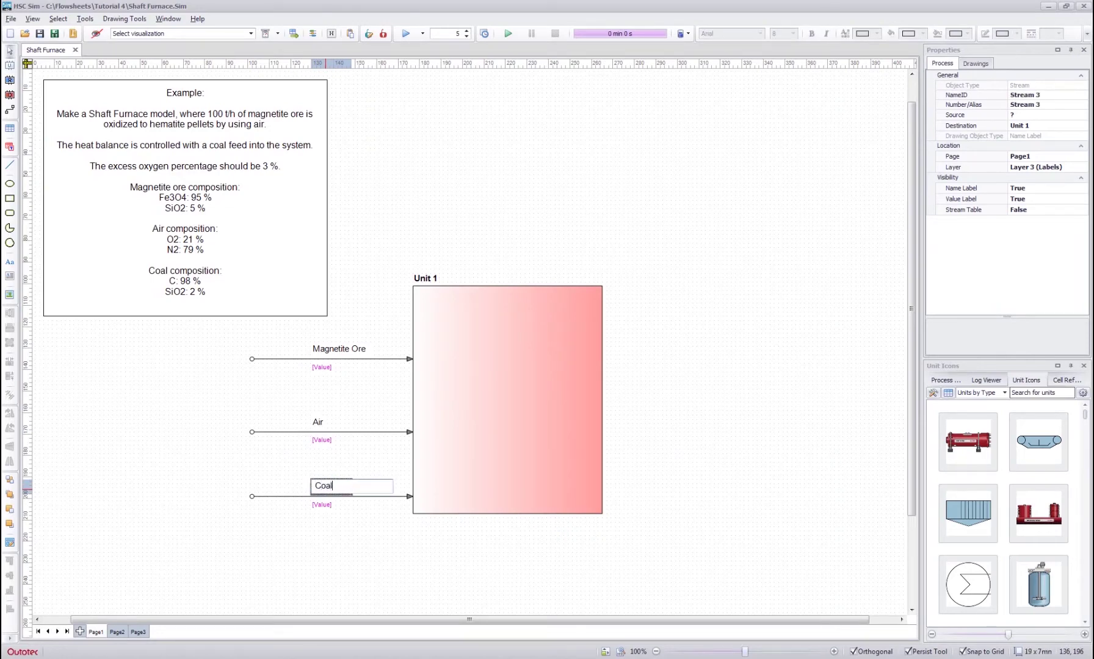
{"action": "key", "text": "Return"}
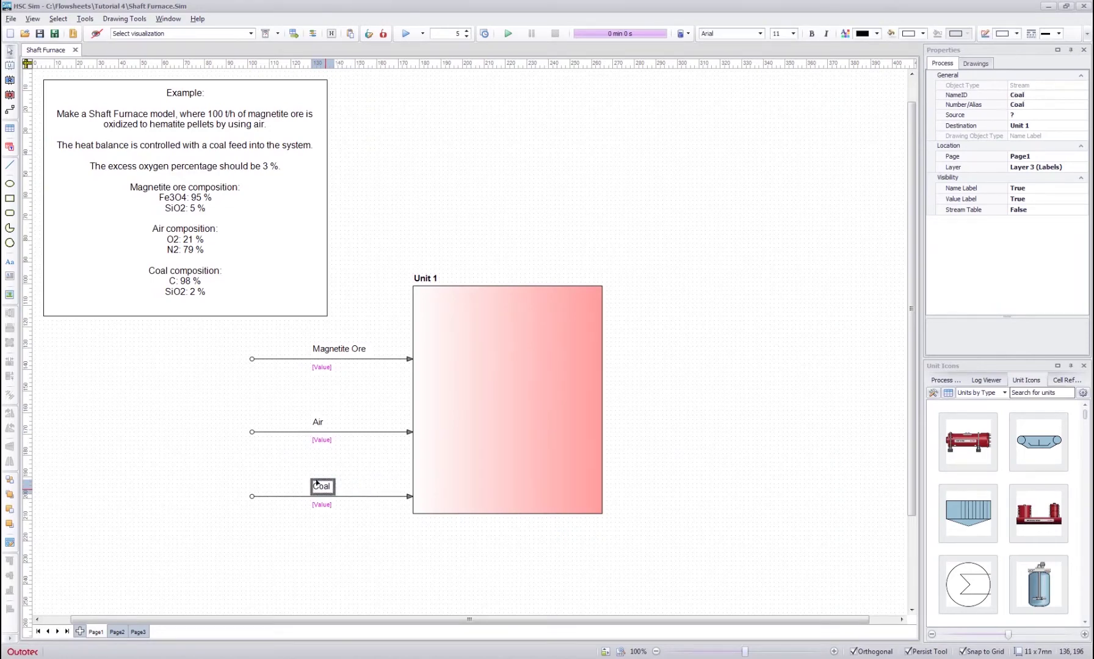
Rename the process unit as Shaft Furnace
{"action": "double_click", "coordinate": [426, 278]}
{"action": "type", "text": "Shaft Furnace"}
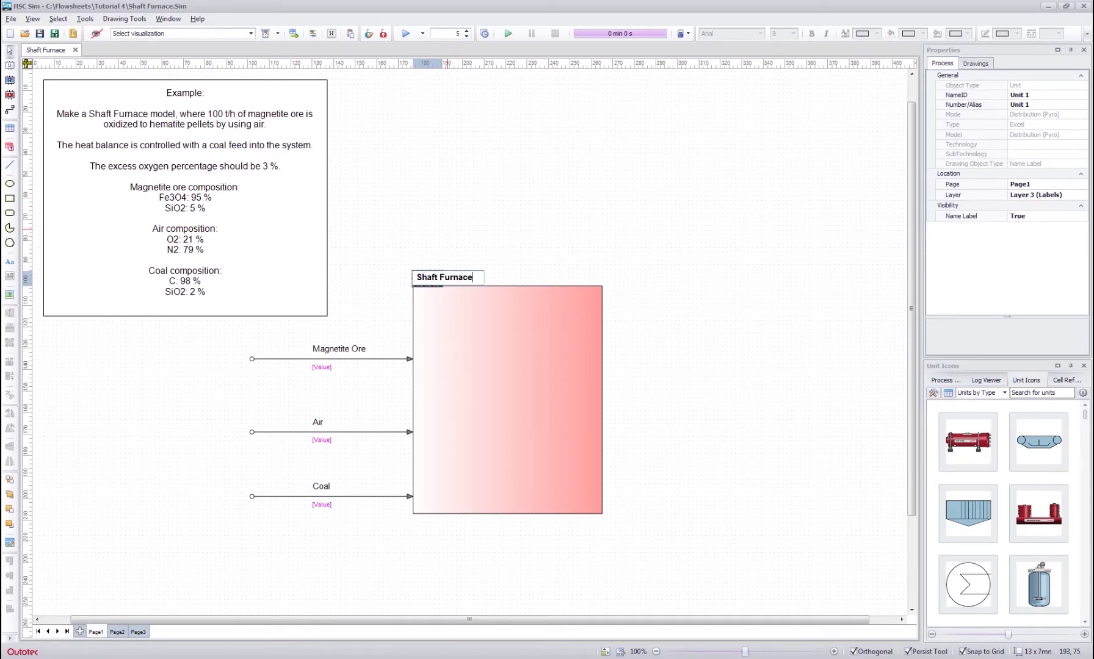
{"action": "left_click", "coordinate": [441, 222]}
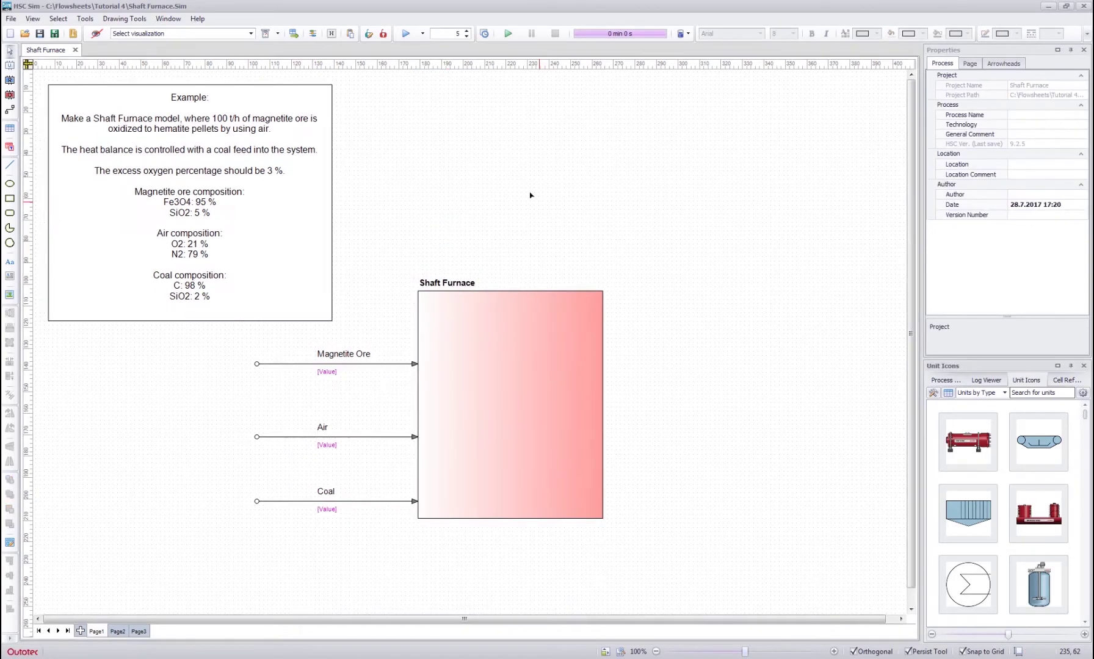
Insert the Shaft Furnace.jpg image as the unit's picture, searching for "shaft", and narrow the unit to about 58 mm
{"action": "left_click", "coordinate": [506, 371]}
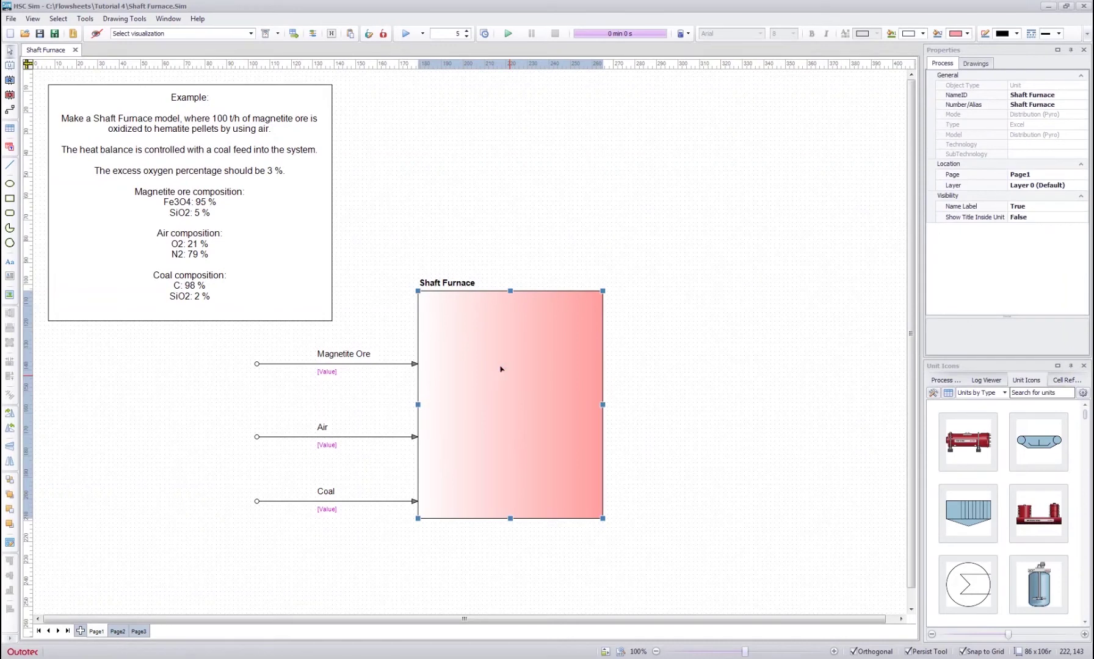
{"action": "right_click", "coordinate": [500, 369]}
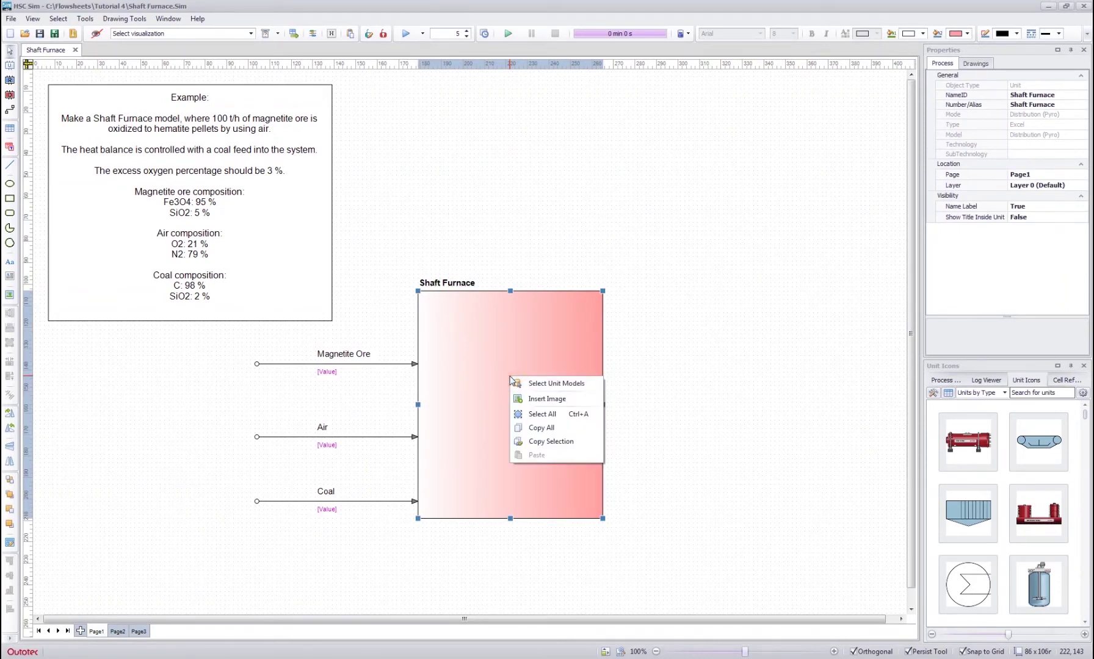
{"action": "left_click", "coordinate": [539, 399]}
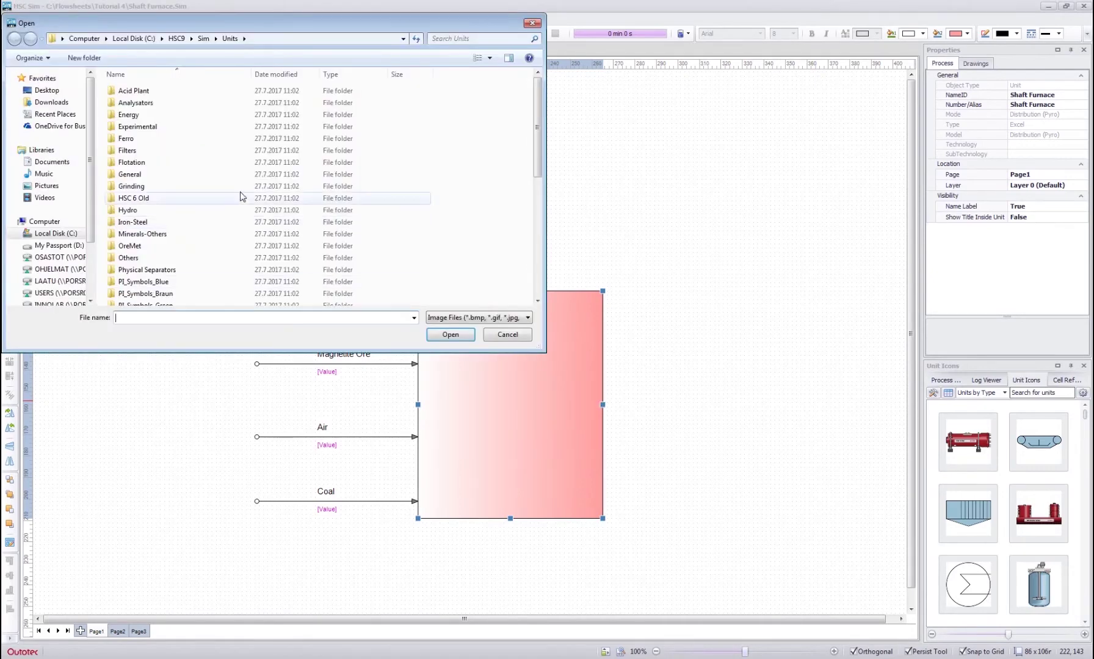
{"action": "left_click", "coordinate": [476, 37]}
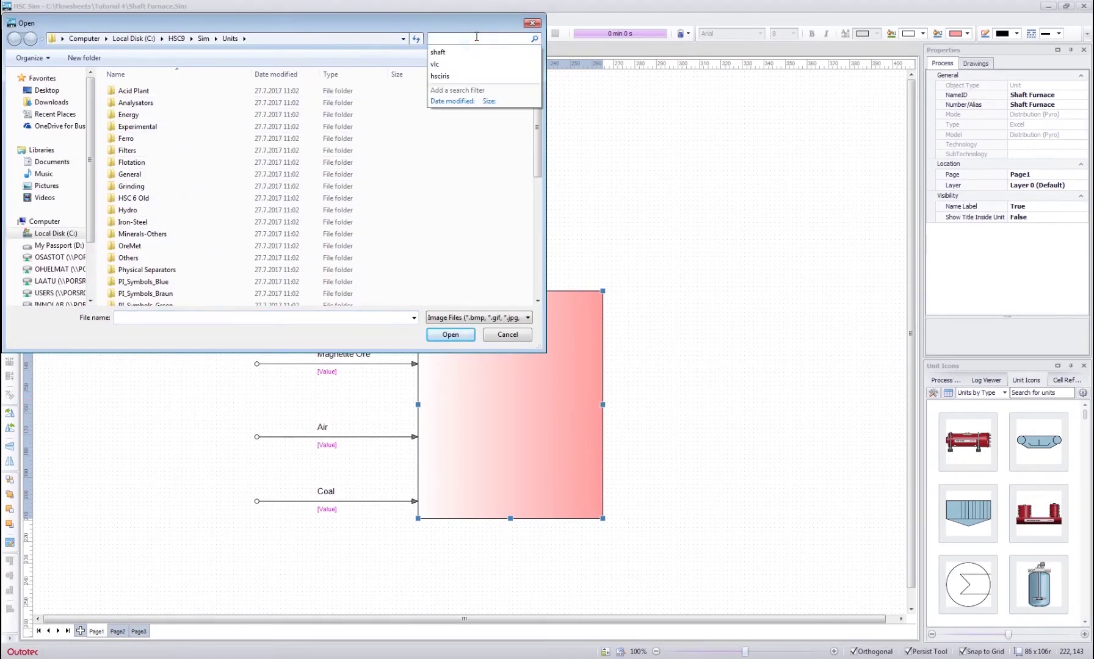
{"action": "type", "text": "shaft"}
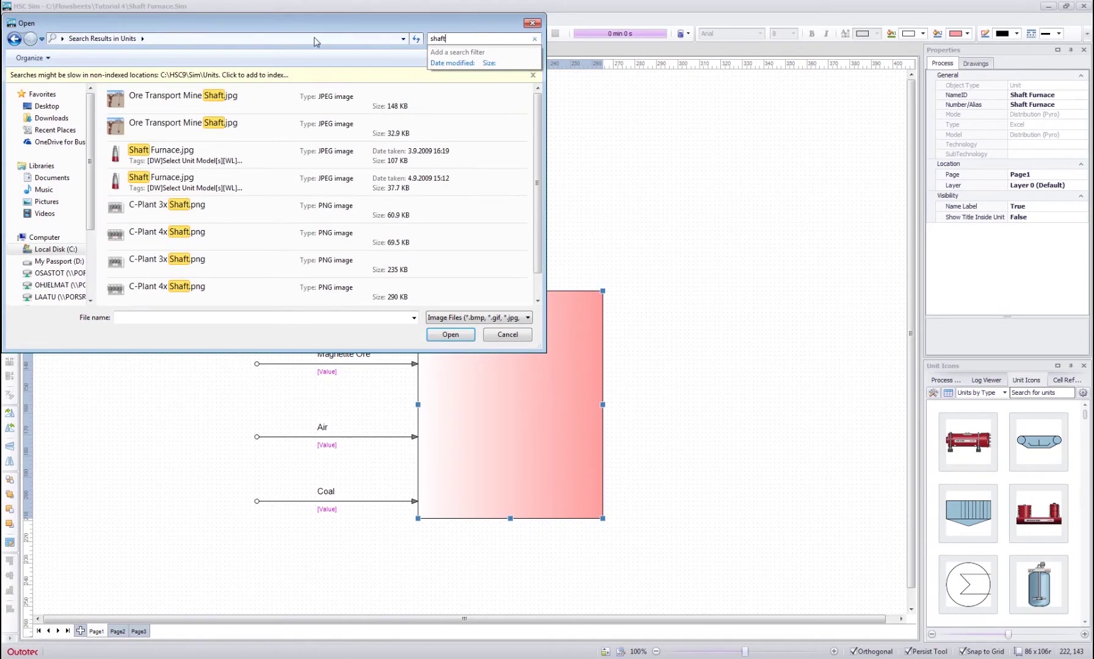
{"action": "left_click", "coordinate": [214, 158]}
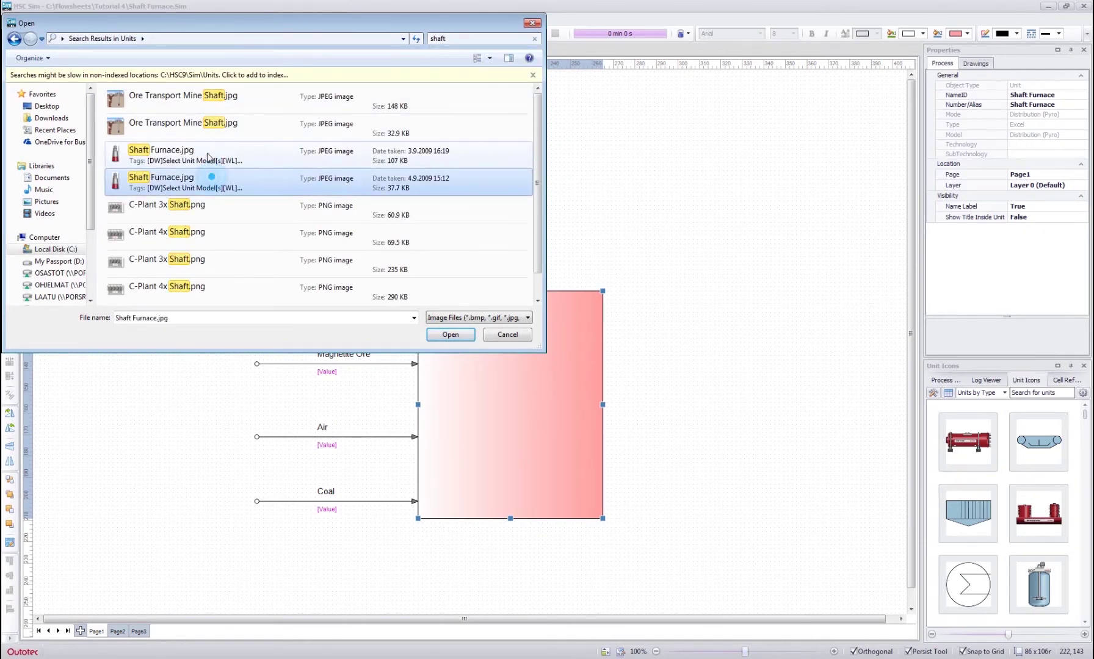
{"action": "left_click", "coordinate": [450, 335]}
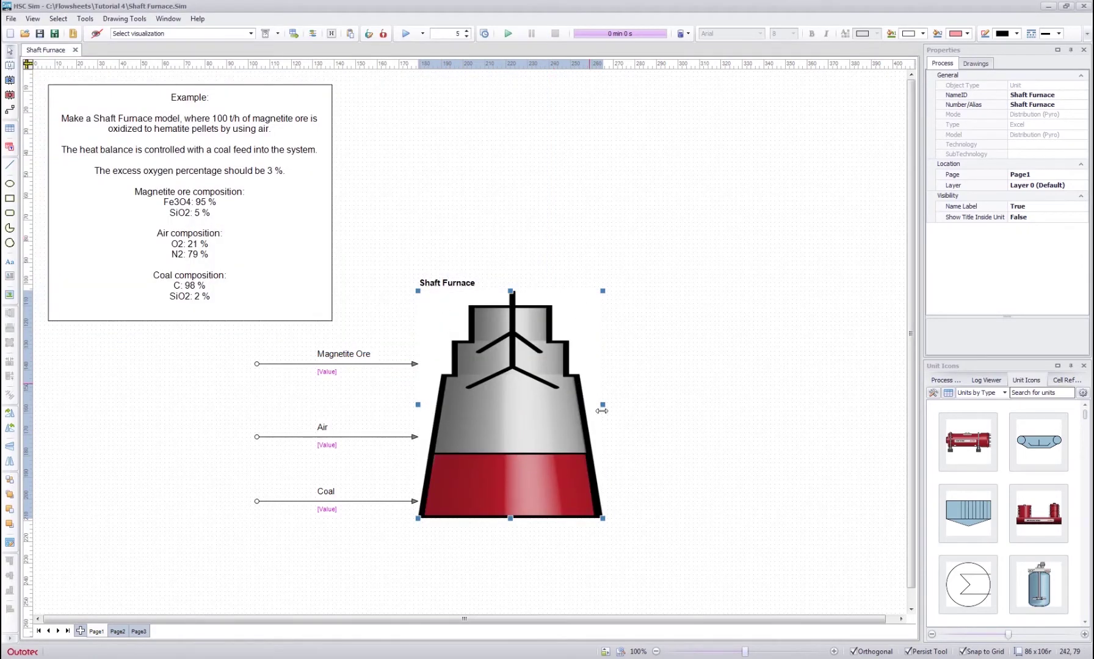
{"action": "left_click_drag", "start_coordinate": [602, 404], "coordinate": [542, 400]}
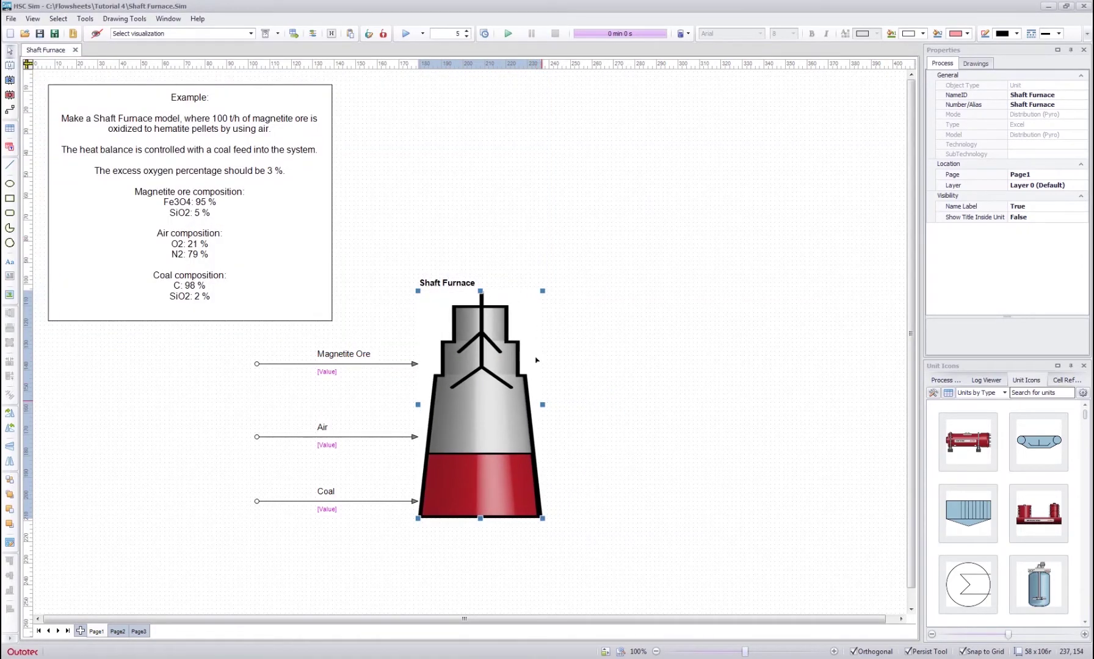
{"action": "left_click", "coordinate": [542, 177]}
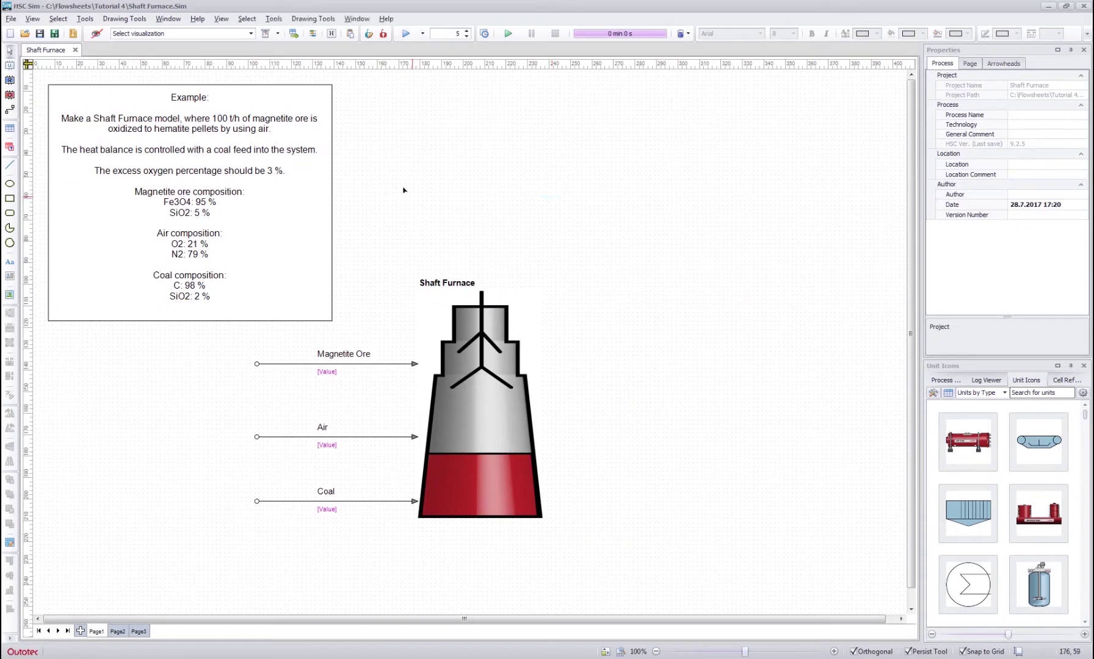
Draw two output streams from the right side of the furnace, one from its upper part and one from lower down
{"action": "left_click", "coordinate": [10, 109]}
{"action": "left_click_drag", "start_coordinate": [519, 356], "coordinate": [660, 353]}
{"action": "left_click_drag", "start_coordinate": [537, 450], "coordinate": [658, 449]}
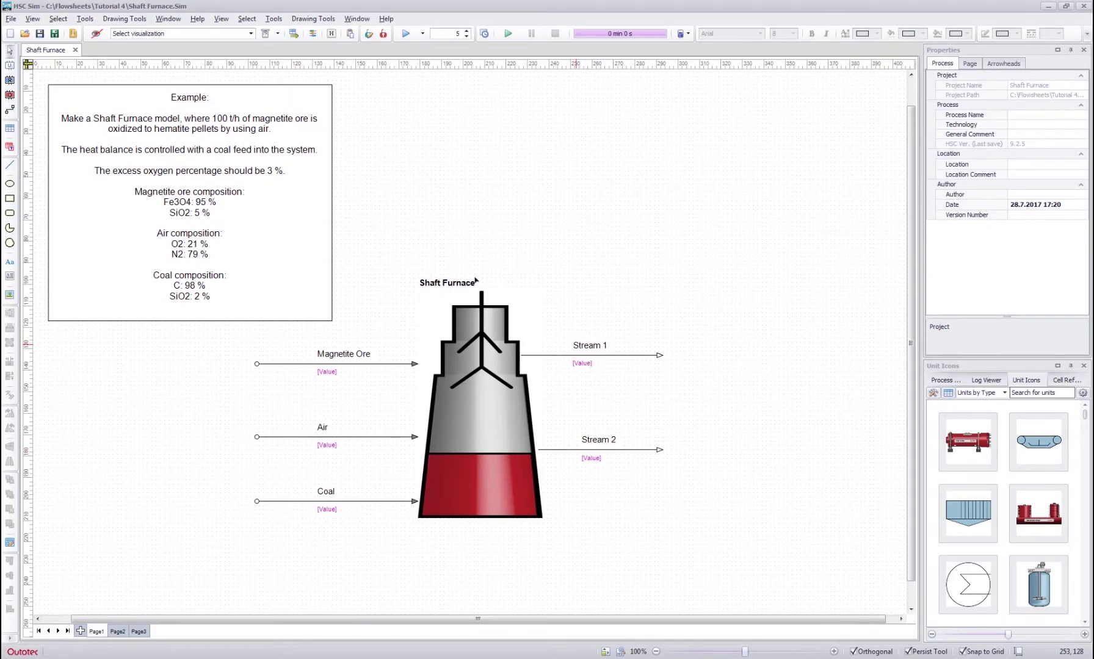
Rename the upper output stream as Process Gas and the lower one as Hematite Pellets
{"action": "double_click", "coordinate": [583, 345]}
{"action": "type", "text": "Pr"}
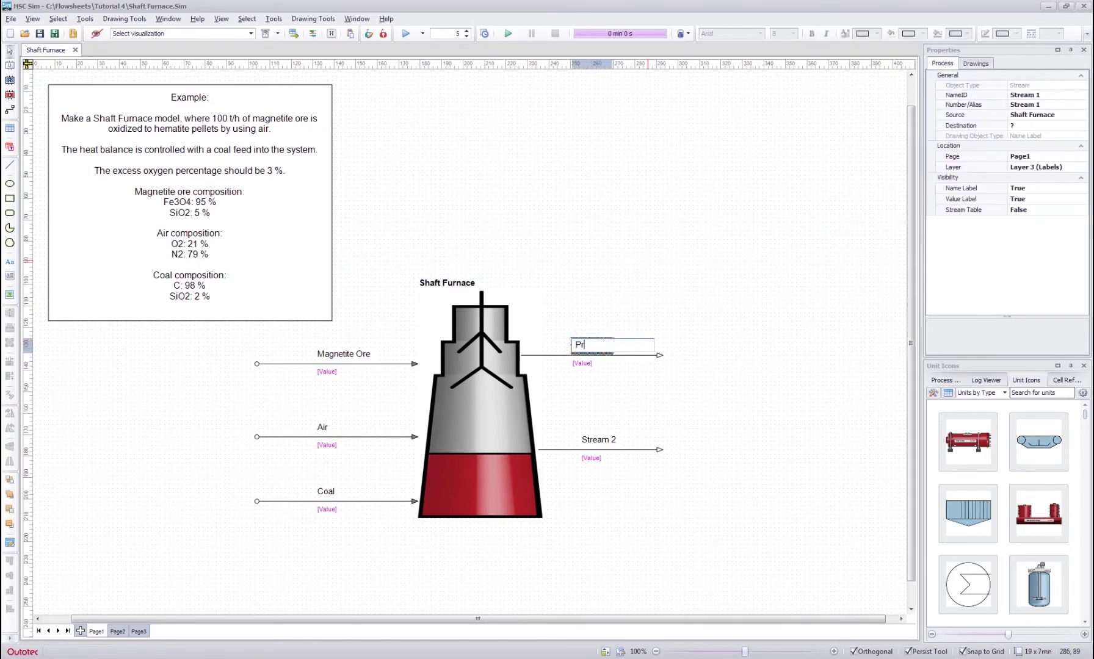
{"action": "type", "text": "ocess Gas"}
{"action": "key", "text": "Return"}
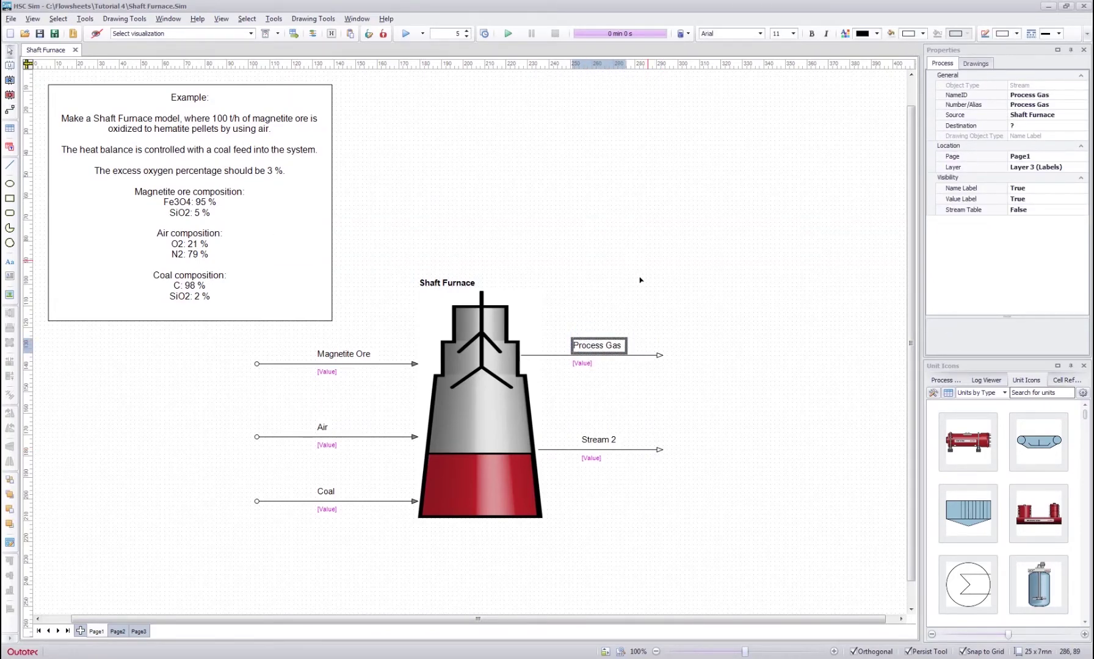
{"action": "double_click", "coordinate": [591, 439]}
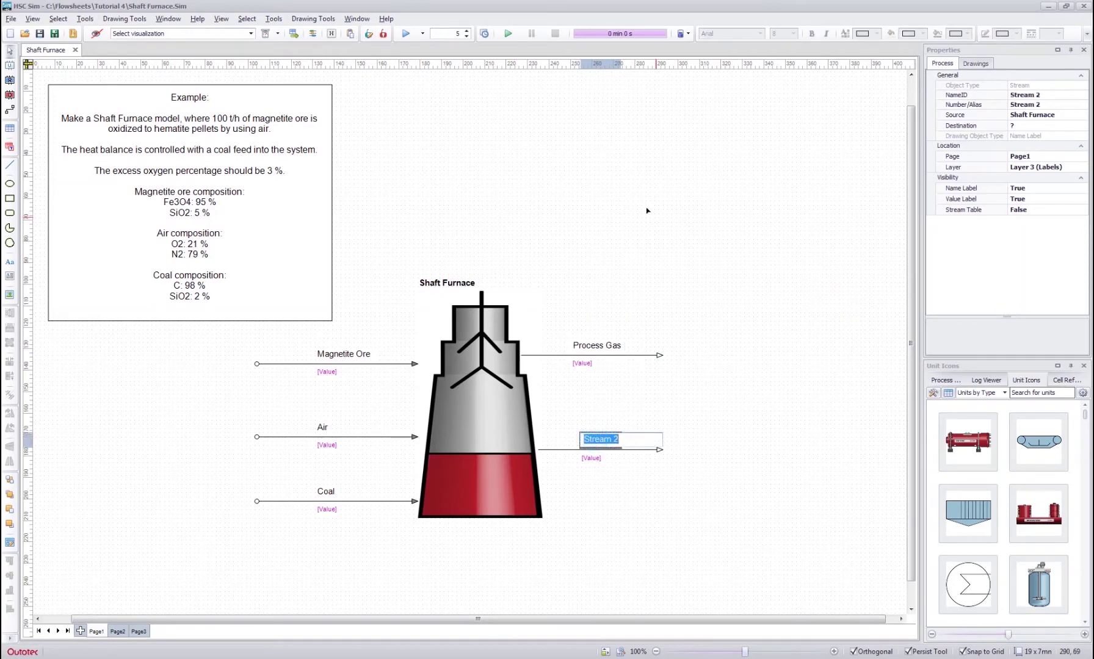
{"action": "type", "text": "Hematite Pellets"}
{"action": "key", "text": "Return"}
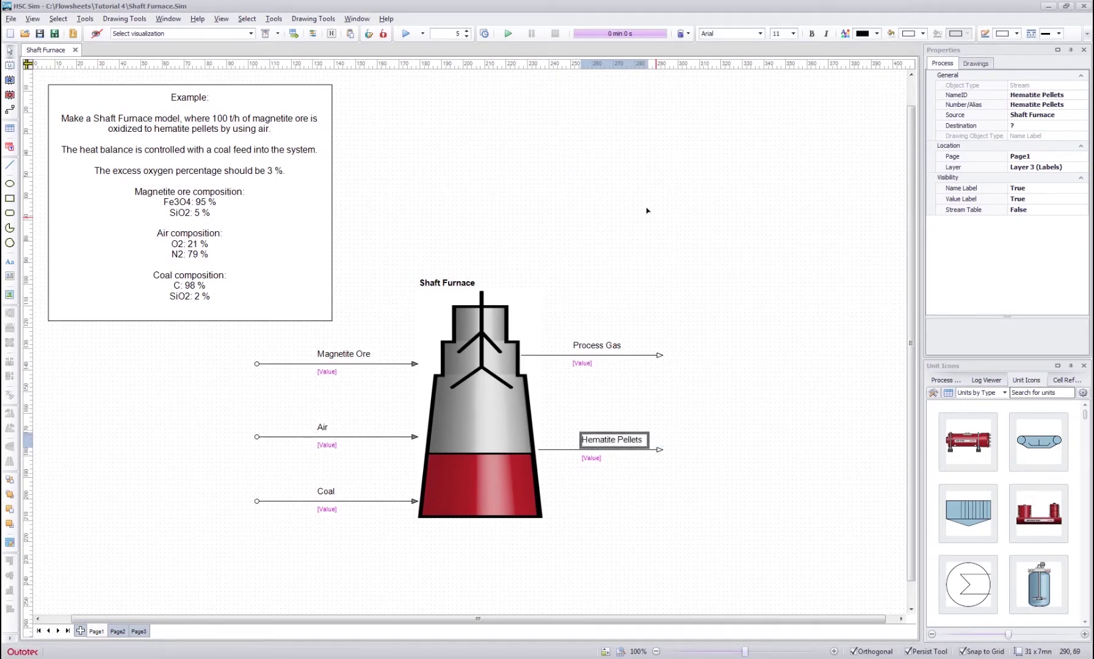
{"action": "left_click", "coordinate": [647, 210]}
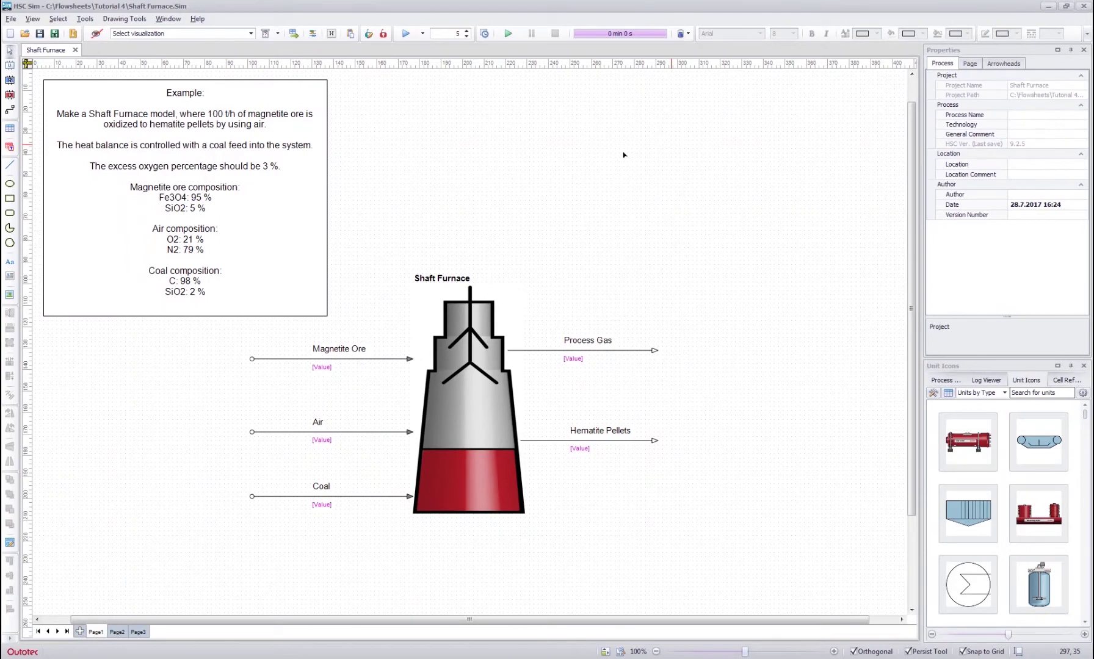
Open the Shaft Furnace unit's editor and examine the Input sheet's stream blocks, heat content and exergy columns, and elements section
{"action": "double_click", "coordinate": [463, 360]}
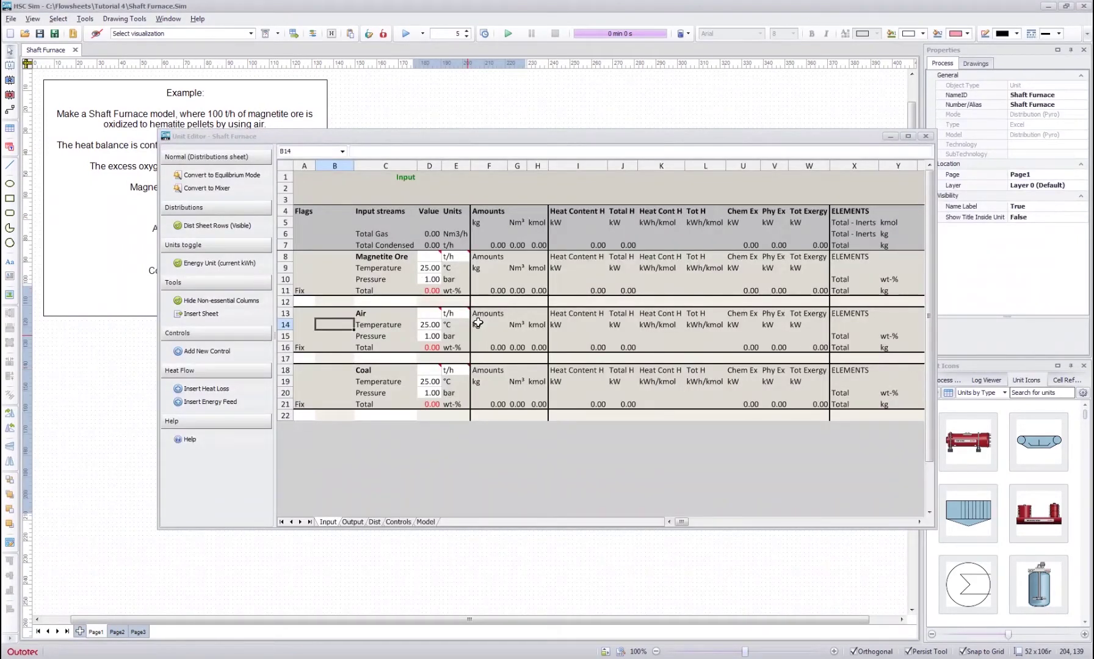
{"action": "left_click_drag", "start_coordinate": [518, 141], "coordinate": [605, 82]}
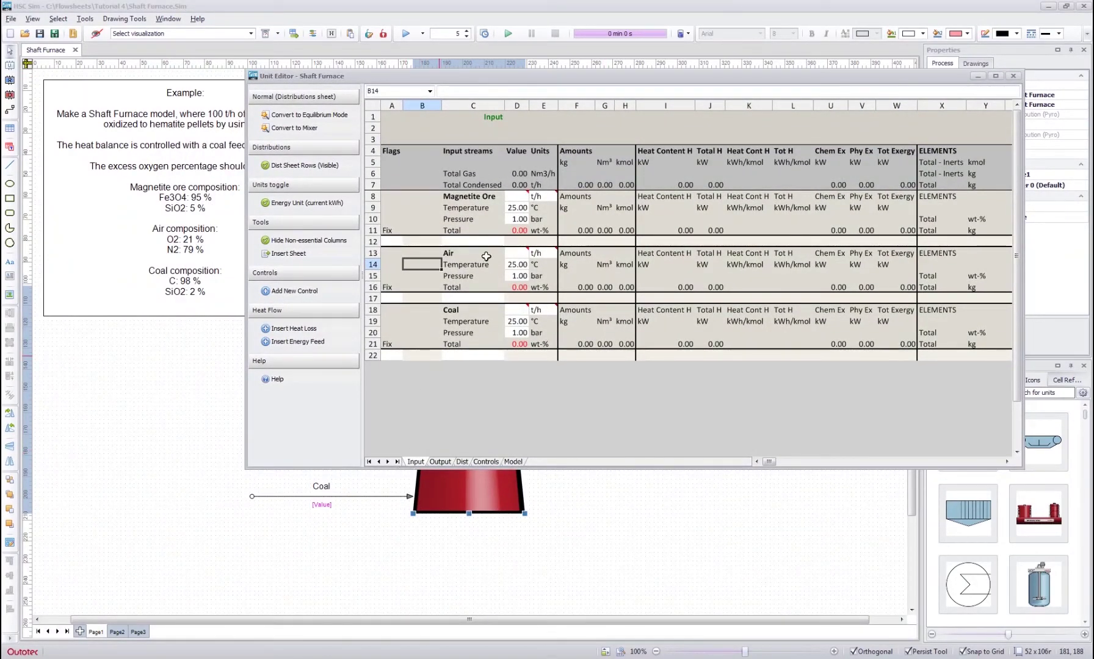
{"action": "left_click_drag", "start_coordinate": [418, 196], "coordinate": [586, 232]}
{"action": "left_click_drag", "start_coordinate": [430, 253], "coordinate": [610, 287]}
{"action": "left_click_drag", "start_coordinate": [423, 310], "coordinate": [589, 343]}
{"action": "left_click_drag", "start_coordinate": [654, 198], "coordinate": [891, 232]}
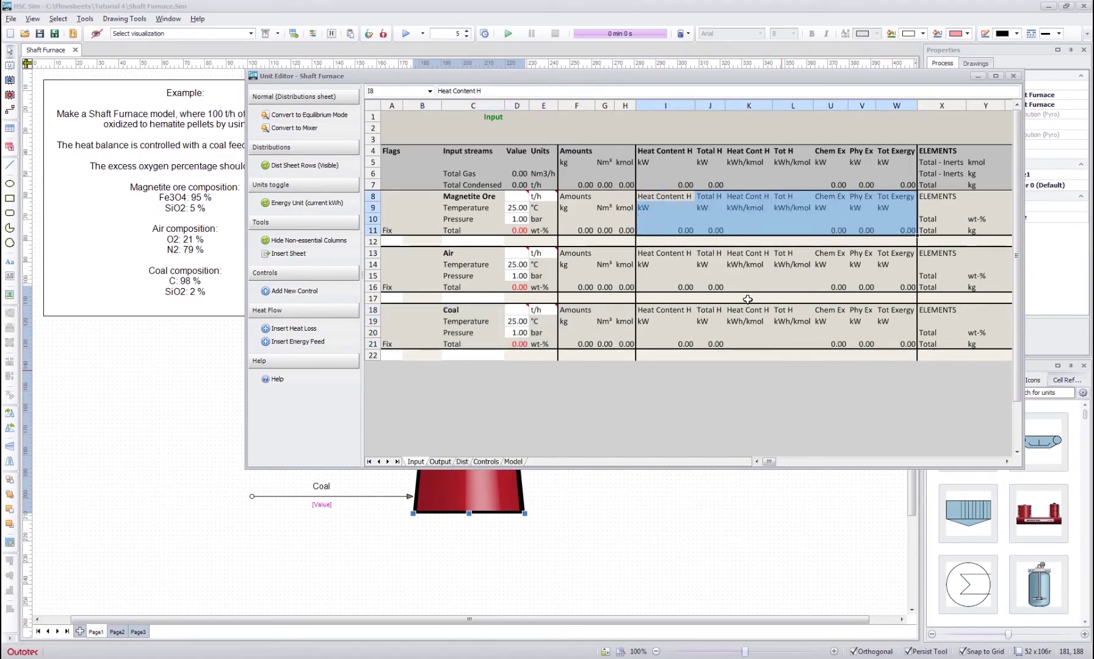
{"action": "left_click", "coordinate": [1007, 461]}
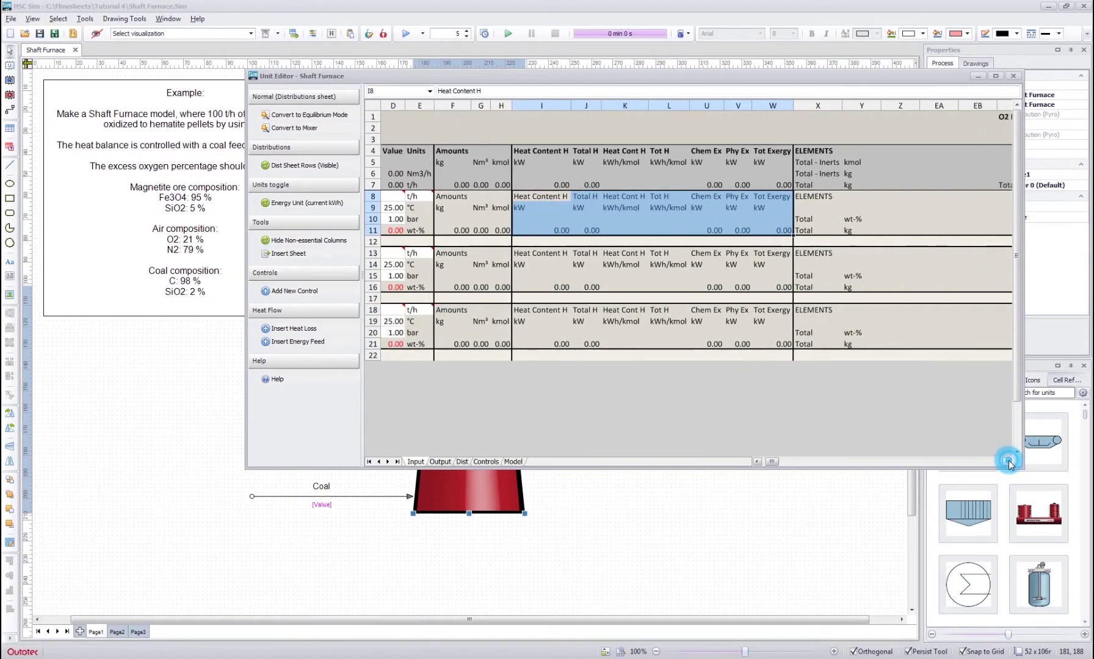
{"action": "left_click", "coordinate": [1008, 461]}
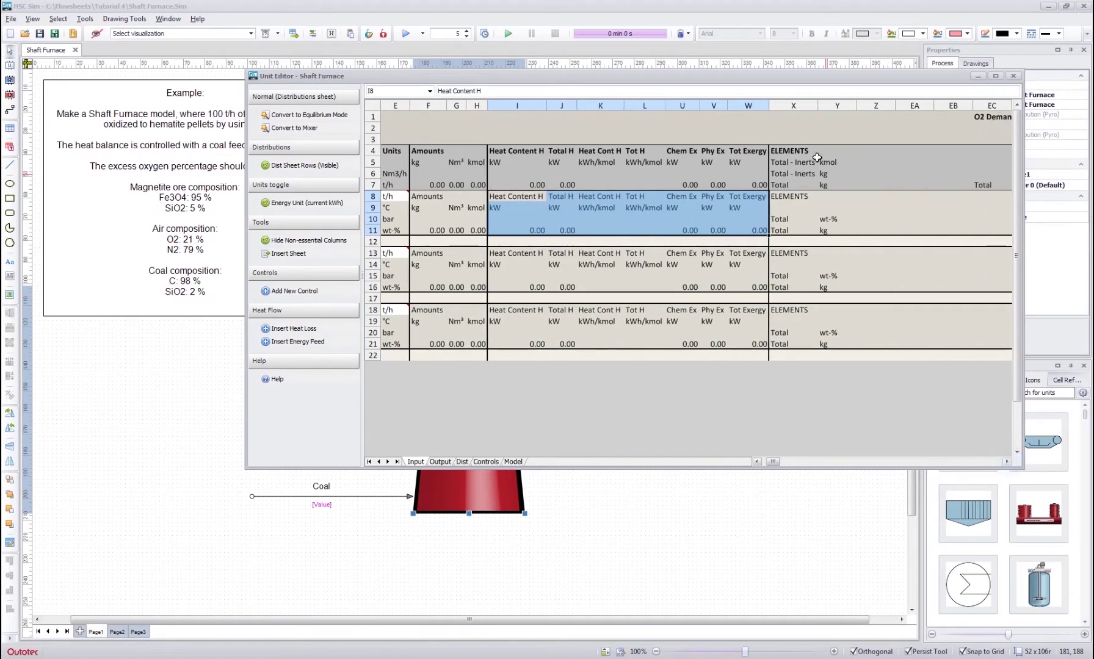
{"action": "left_click", "coordinate": [756, 462]}
Review the Output, Dist and Controls sheets of the Shaft Furnace unit
{"action": "left_click", "coordinate": [440, 462]}
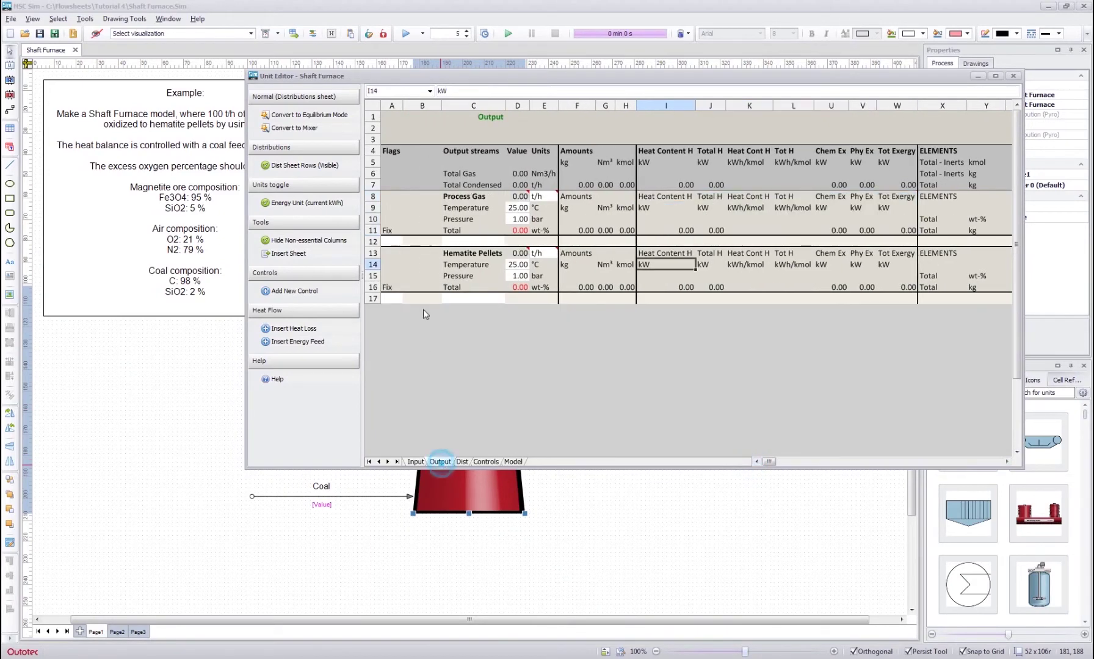
{"action": "left_click", "coordinate": [462, 462]}
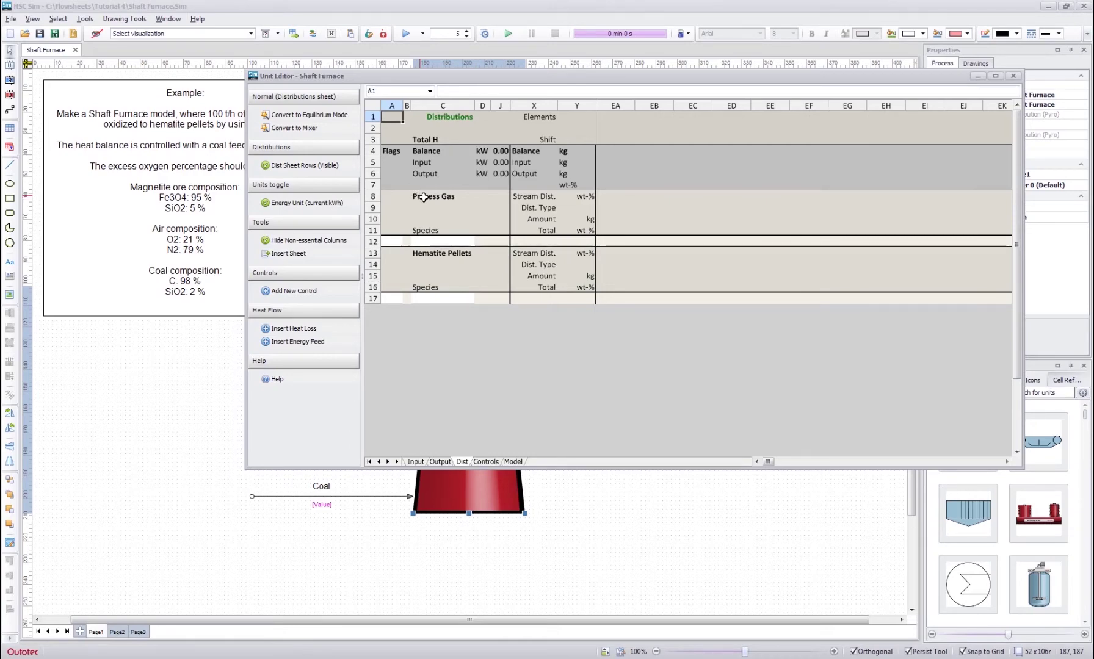
{"action": "left_click", "coordinate": [486, 461]}
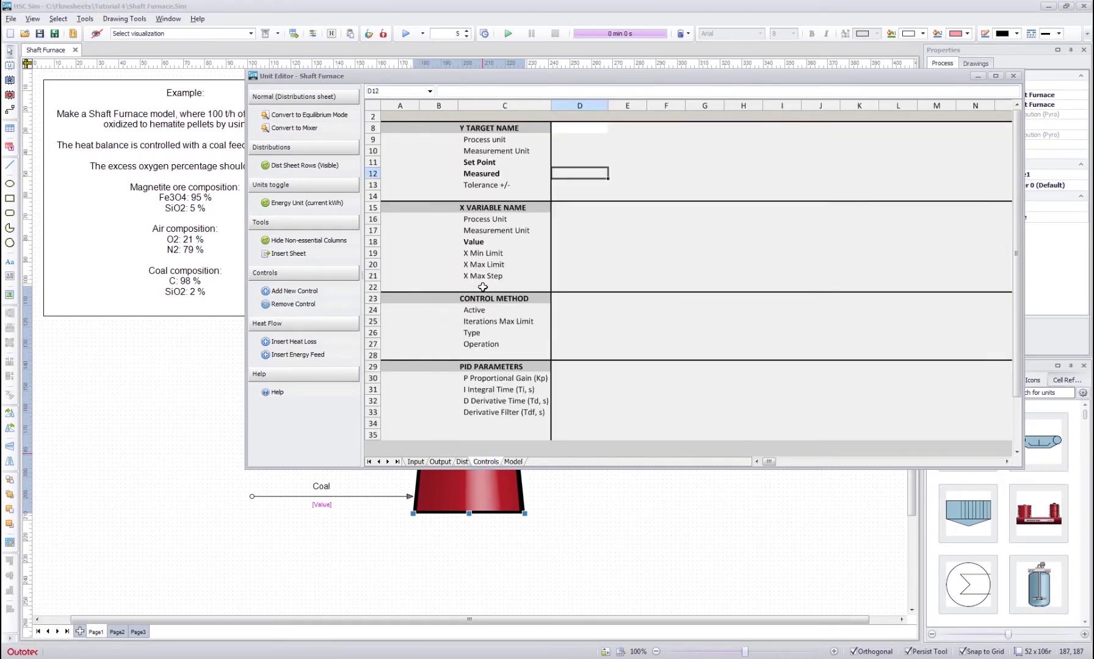
View the Shaft Furnace unit's Model sheet and return to its Input sheet
{"action": "left_click", "coordinate": [514, 462]}
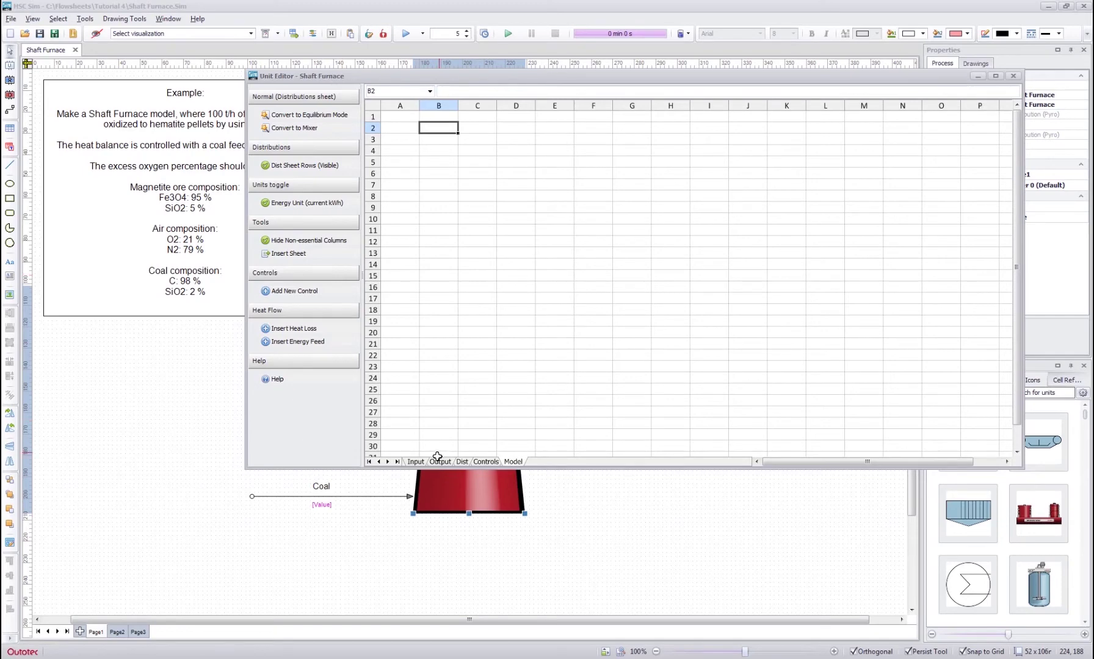
{"action": "left_click", "coordinate": [415, 461]}
{"action": "left_click", "coordinate": [476, 311]}
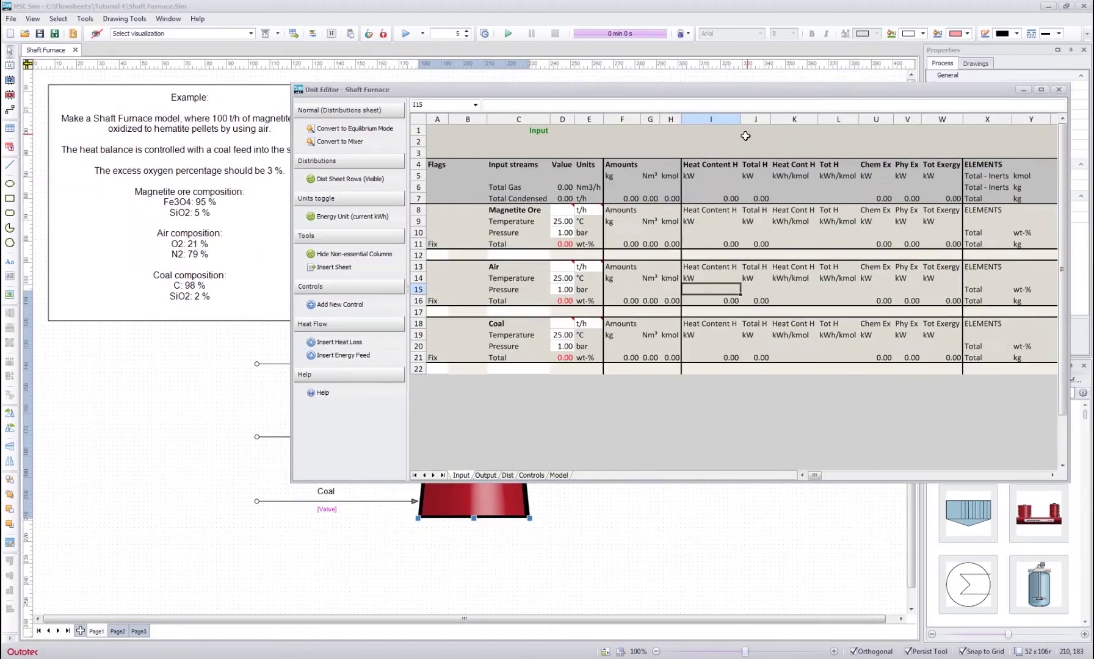
Set the Magnetite Ore input stream's feed rate to 100 t/h
{"action": "left_click", "coordinate": [623, 244]}
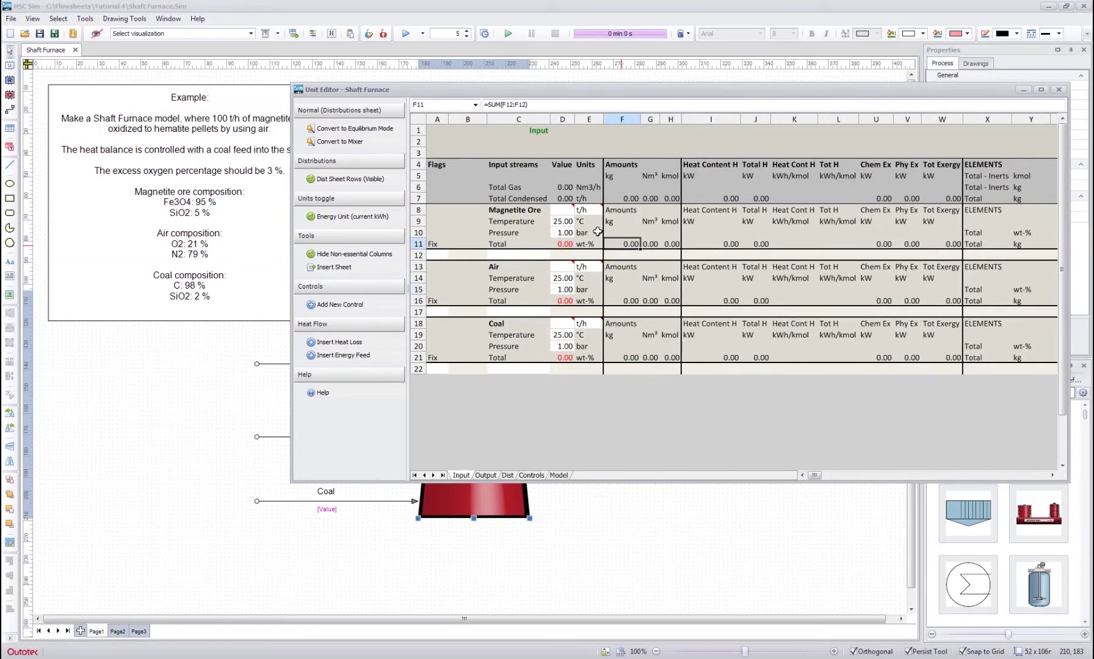
{"action": "left_click", "coordinate": [499, 210]}
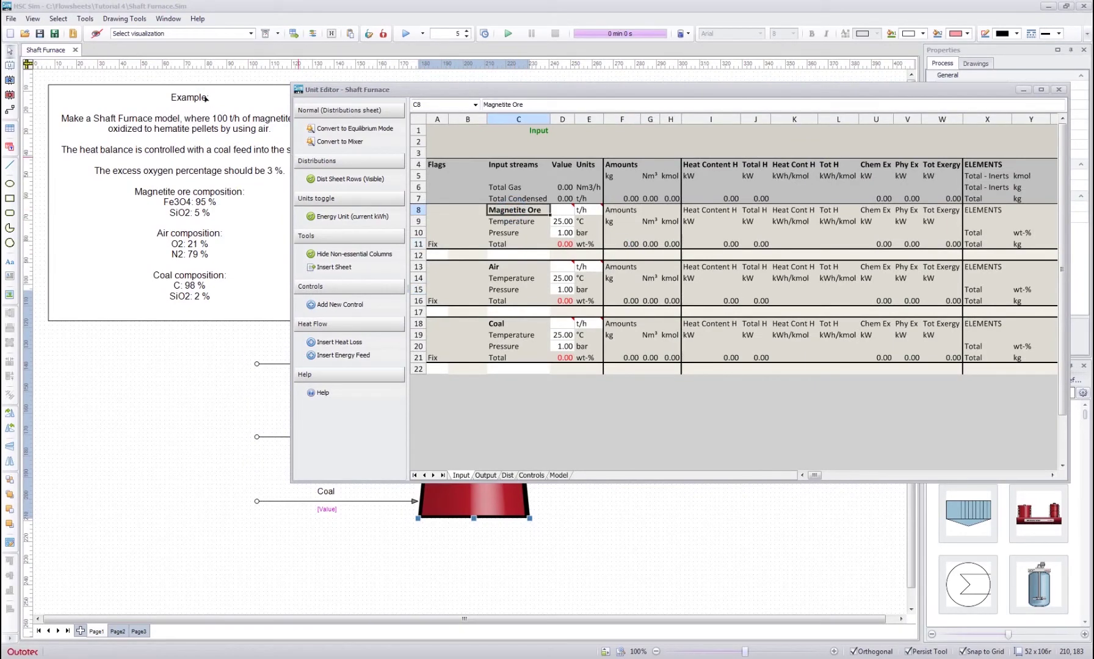
{"action": "left_click", "coordinate": [562, 209]}
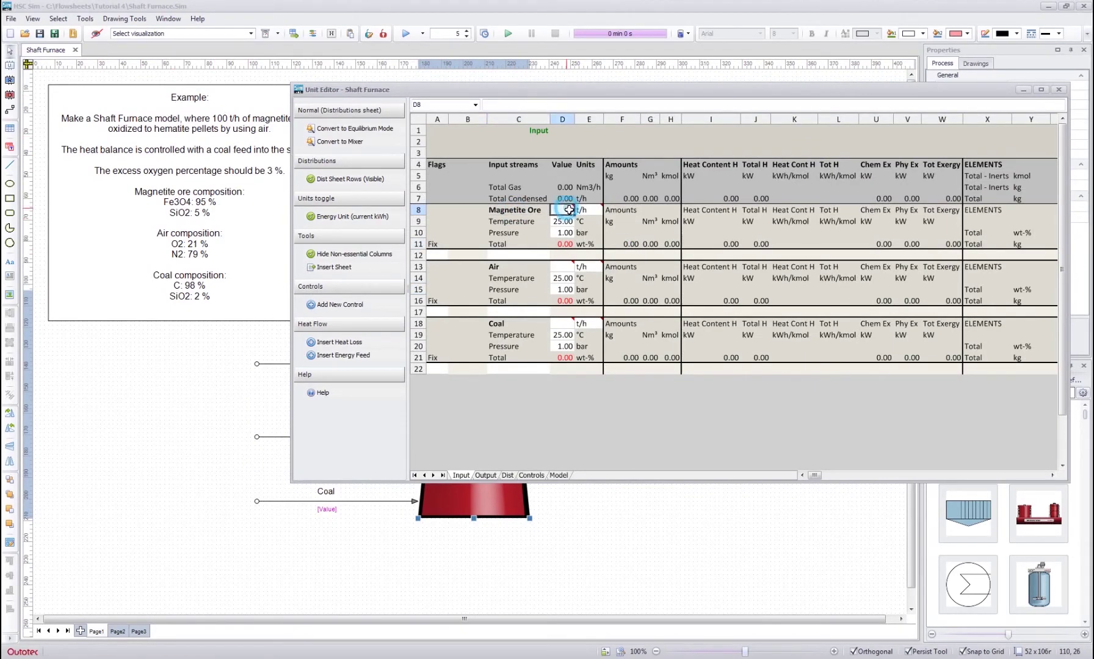
{"action": "type", "text": "100"}
{"action": "key", "text": "Return"}
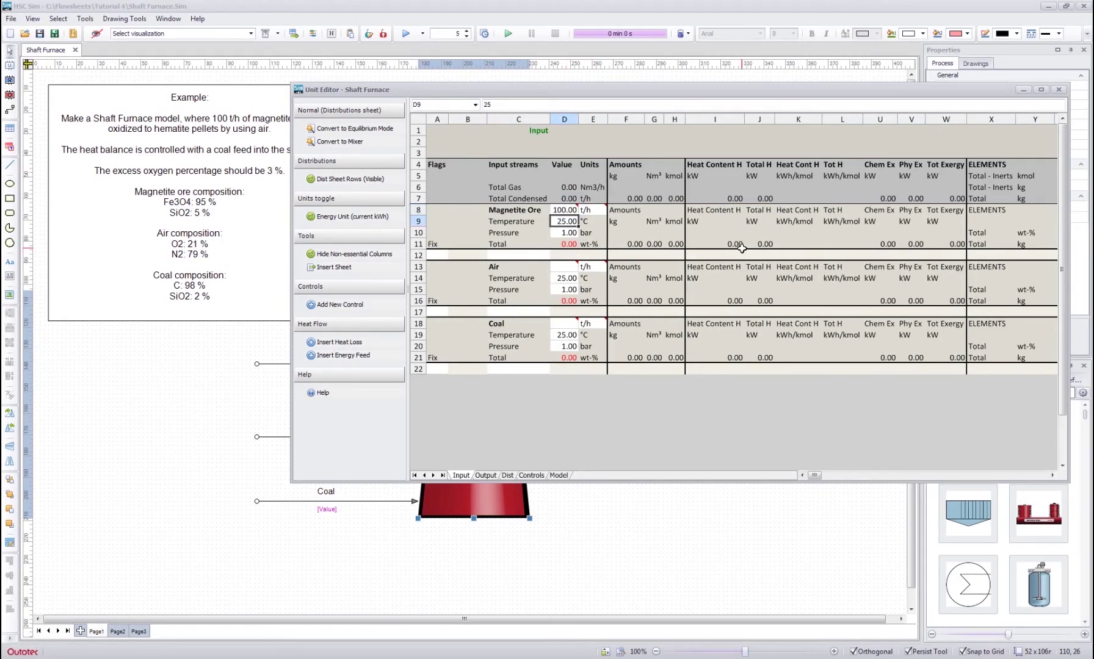
{"action": "left_click", "coordinate": [561, 210]}
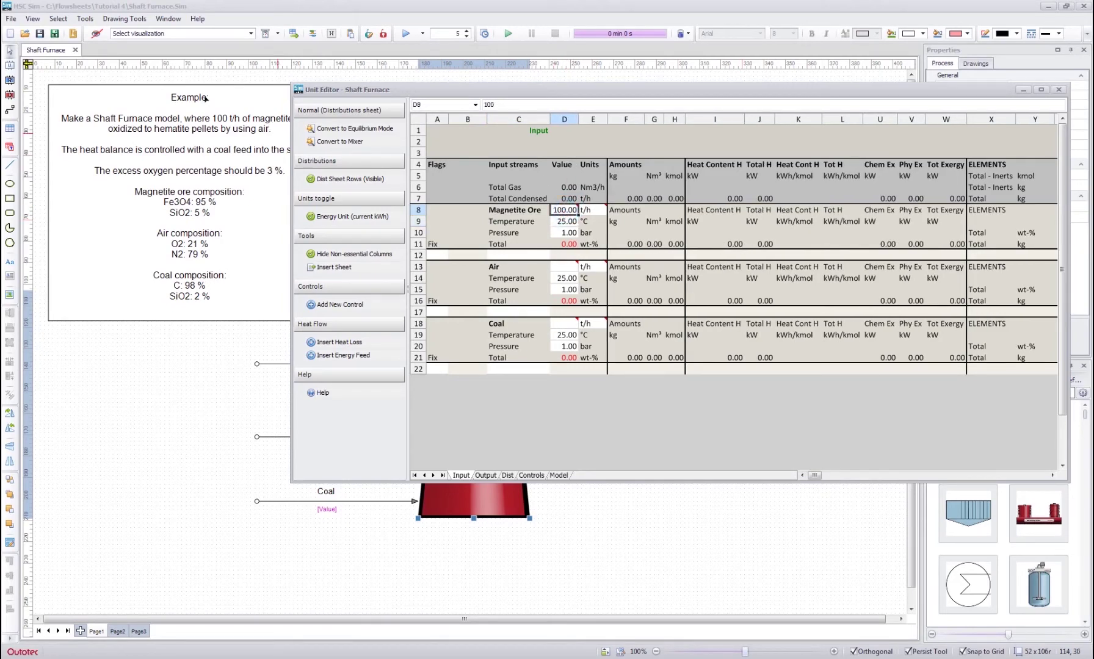
Add Fe3O4 and SiO2 as the species of the Magnetite Ore input stream
{"action": "left_click", "coordinate": [531, 254]}
{"action": "type", "text": "Fe3O4"}
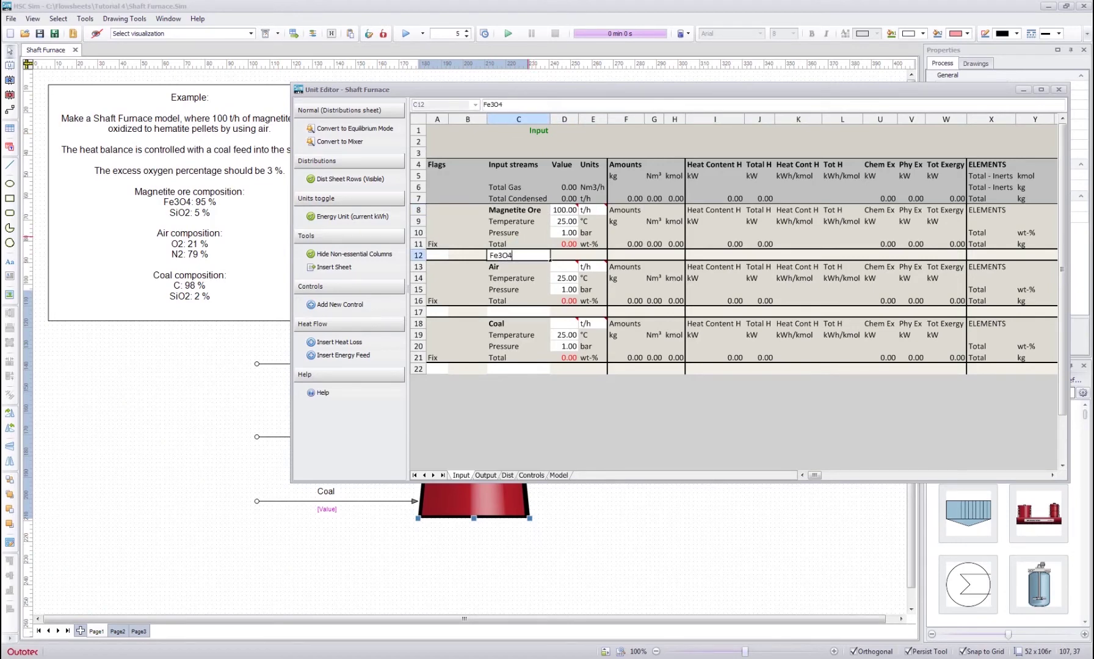
{"action": "key", "text": "Return"}
{"action": "type", "text": "SiO2"}
{"action": "key", "text": "Return"}
Set the Magnetite Ore composition to 95 wt-% Fe3O4 and 5 wt-% SiO2
{"action": "left_click", "coordinate": [563, 255]}
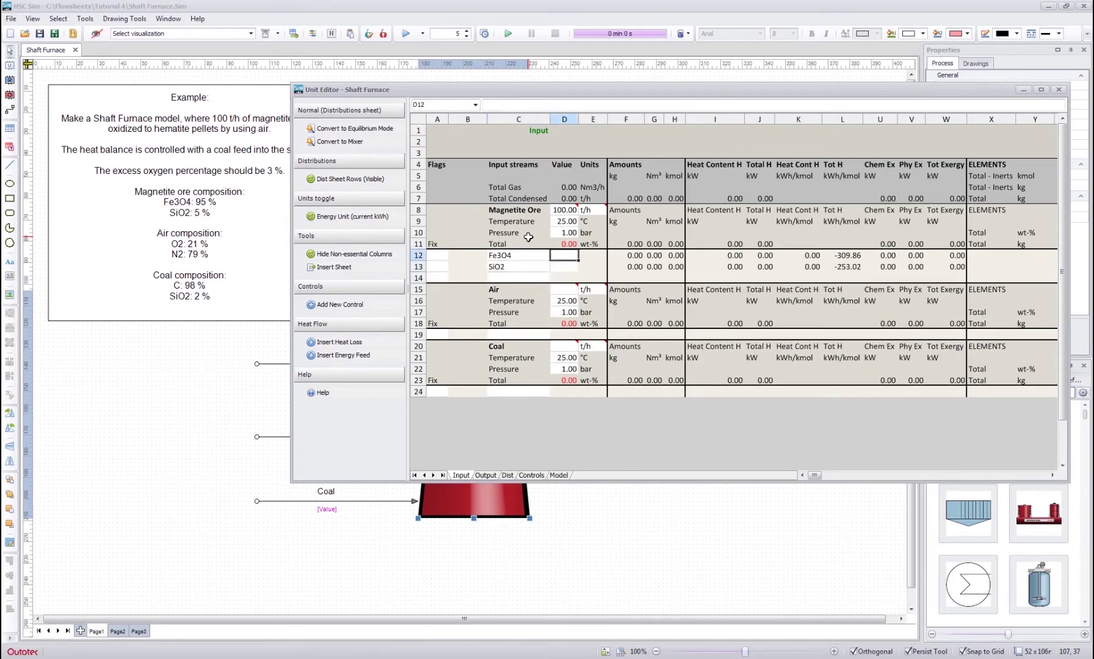
{"action": "type", "text": "95"}
{"action": "key", "text": "Return"}
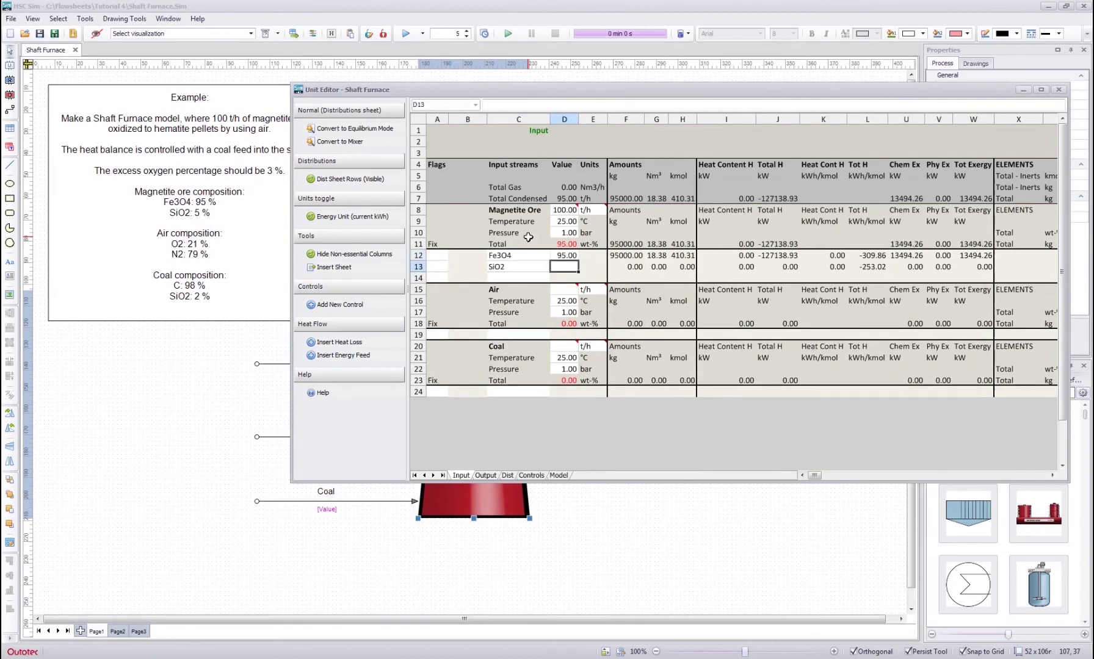
{"action": "type", "text": "5"}
{"action": "key", "text": "Return"}
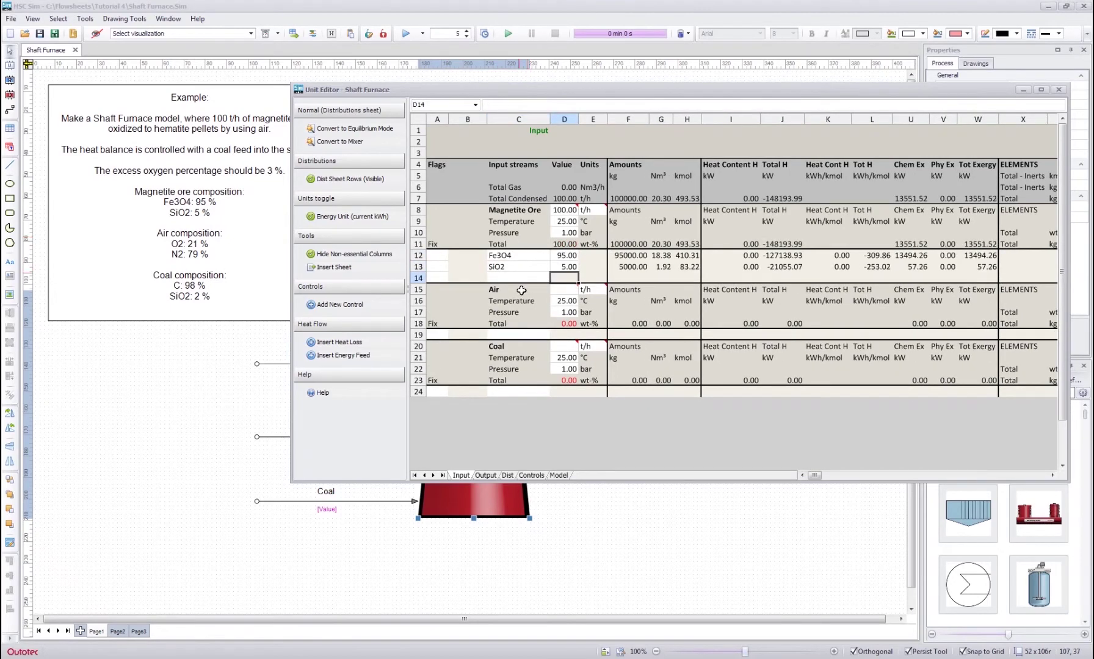
Set the Air input stream's amount to 100 and its unit to Nm³/h
{"action": "left_click", "coordinate": [521, 290]}
{"action": "left_click_drag", "start_coordinate": [460, 291], "coordinate": [593, 328]}
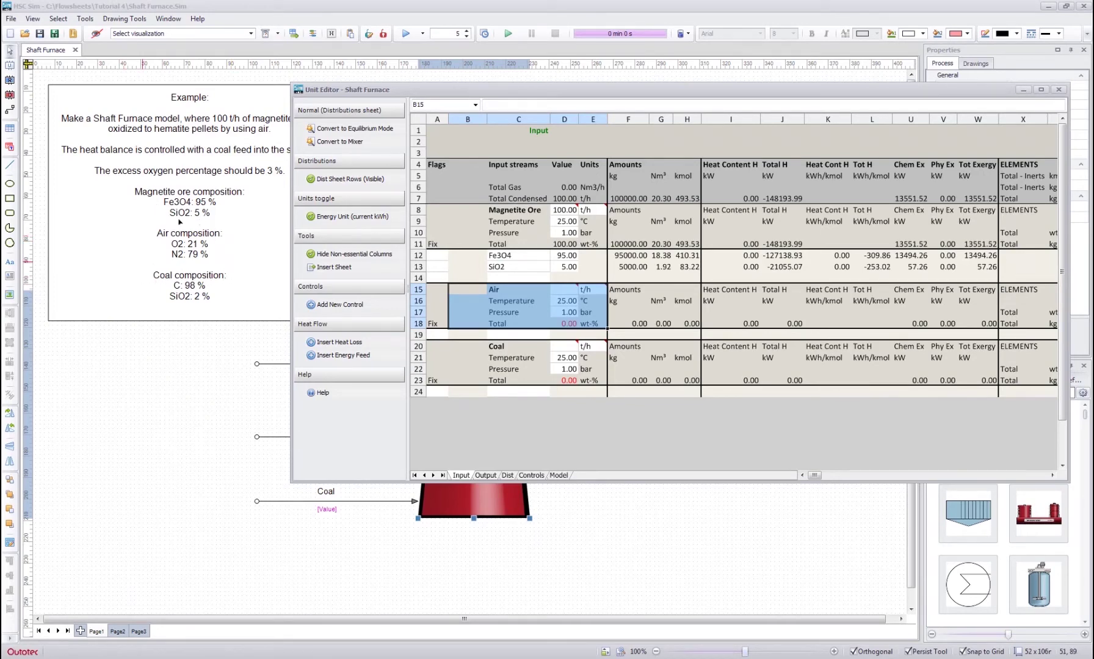
{"action": "left_click", "coordinate": [118, 157]}
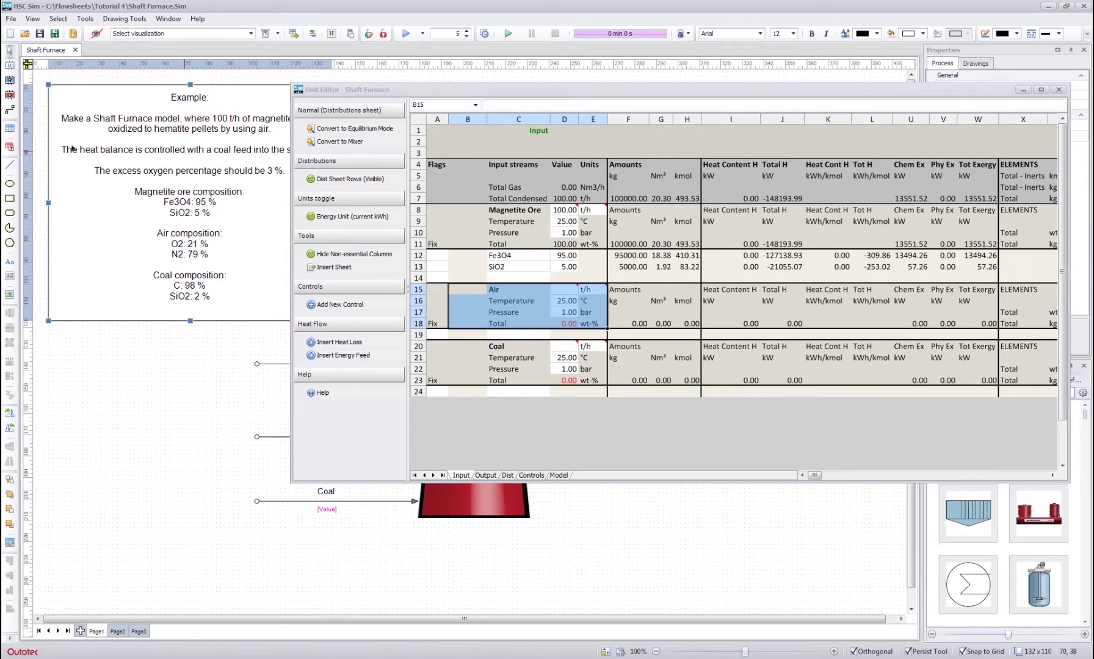
{"action": "left_click", "coordinate": [513, 291]}
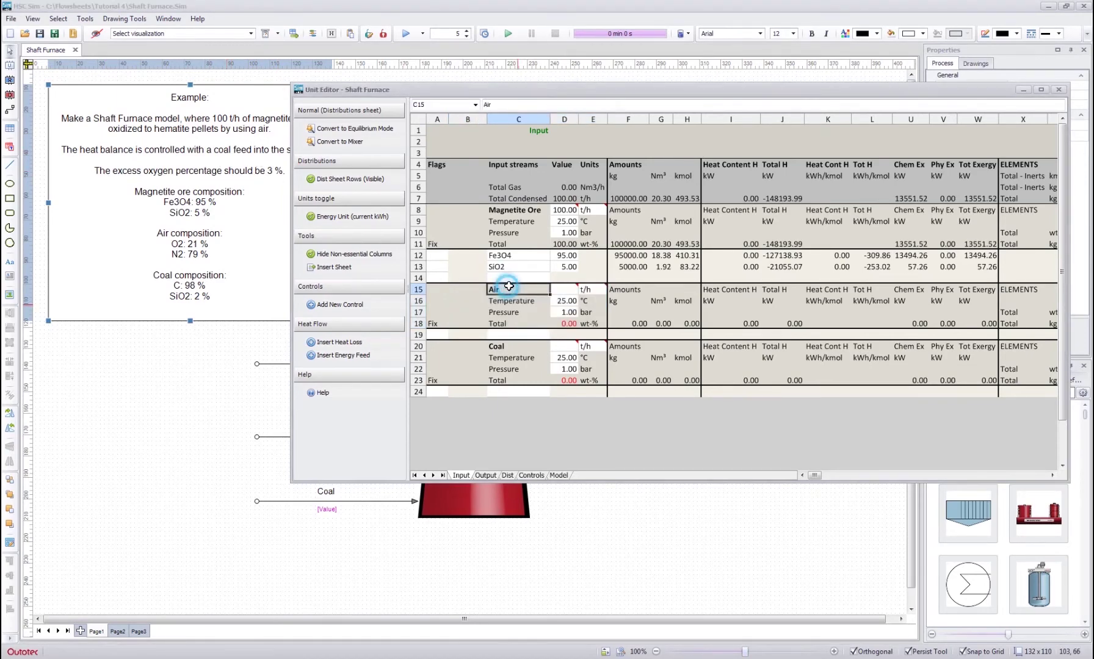
{"action": "left_click", "coordinate": [566, 291]}
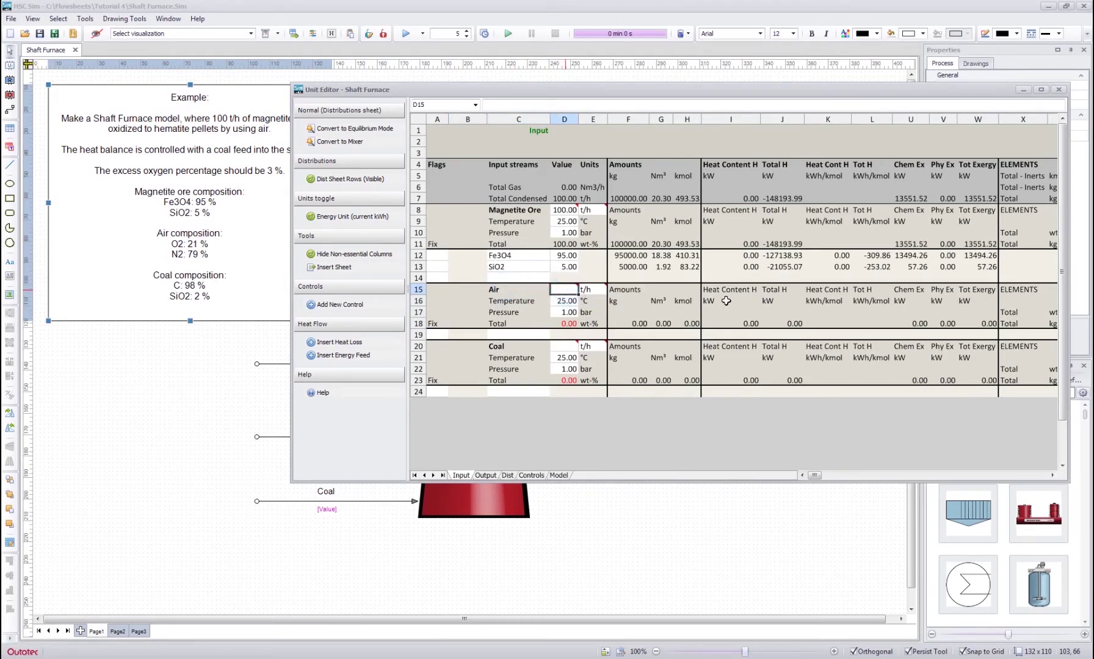
{"action": "type", "text": "100"}
{"action": "key", "text": "Tab"}
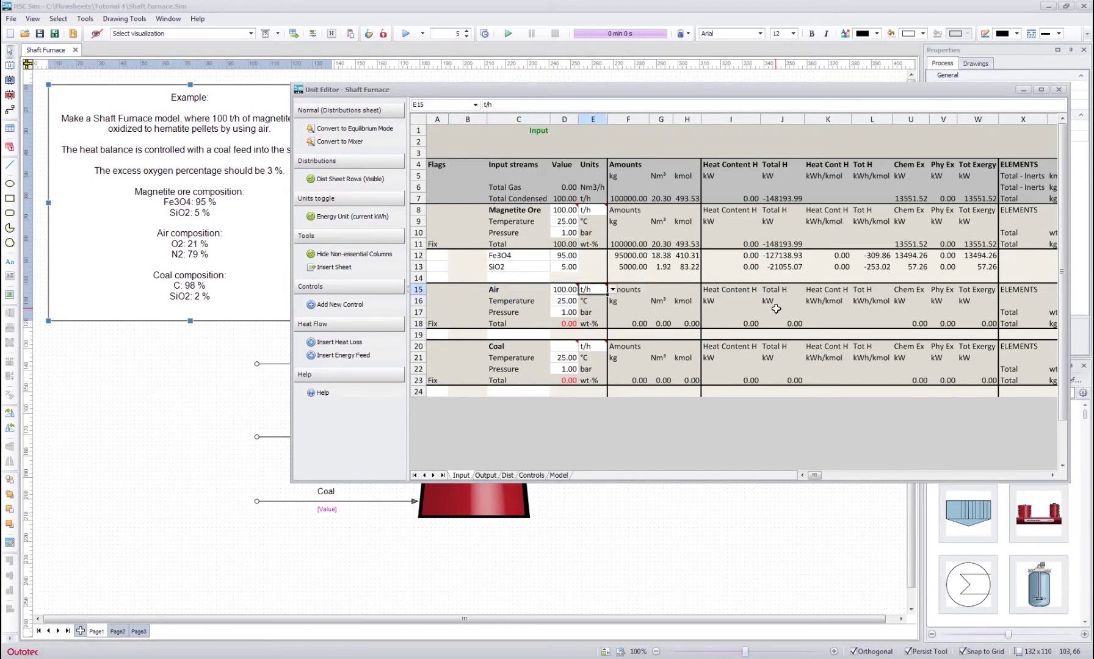
{"action": "left_click", "coordinate": [612, 289]}
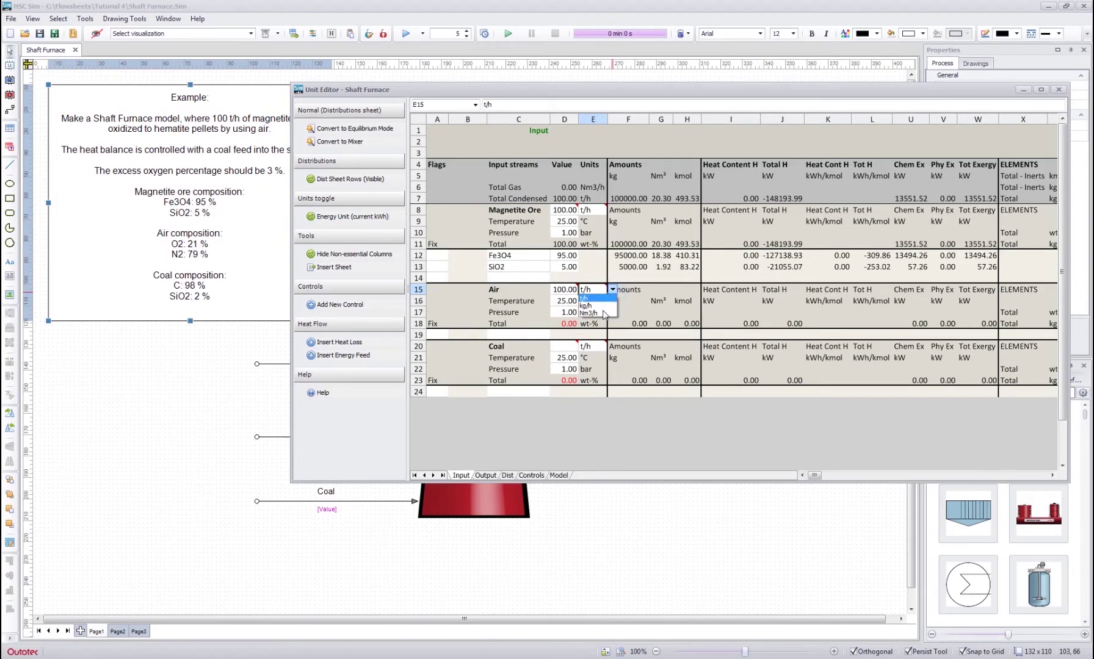
{"action": "left_click", "coordinate": [592, 313]}
{"action": "left_click", "coordinate": [528, 323]}
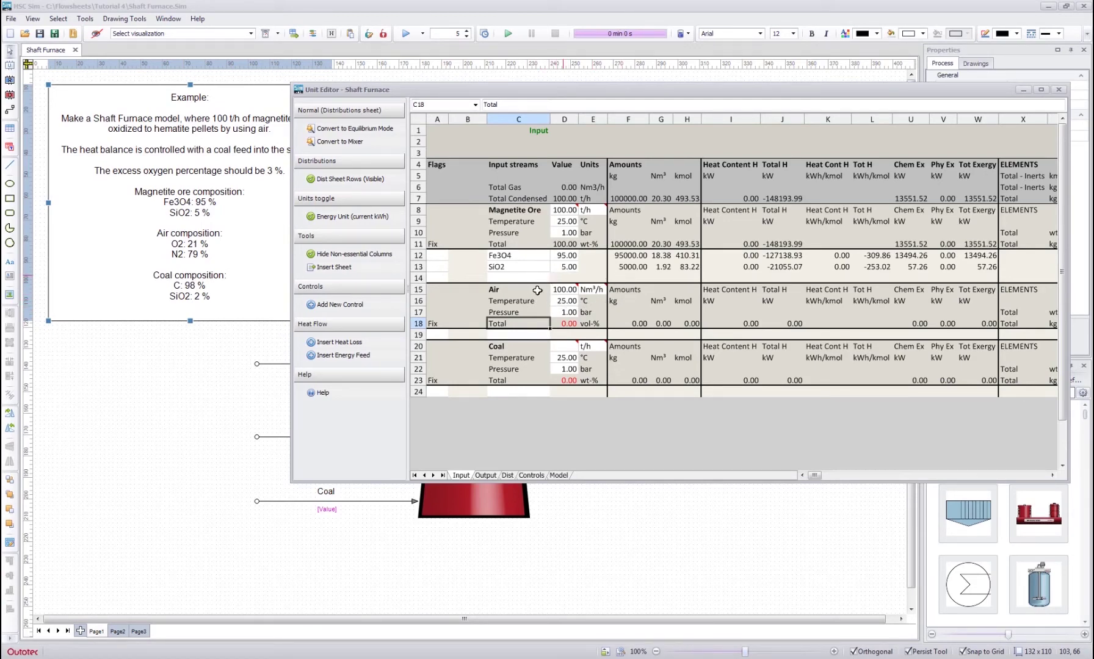
{"action": "left_click", "coordinate": [598, 310]}
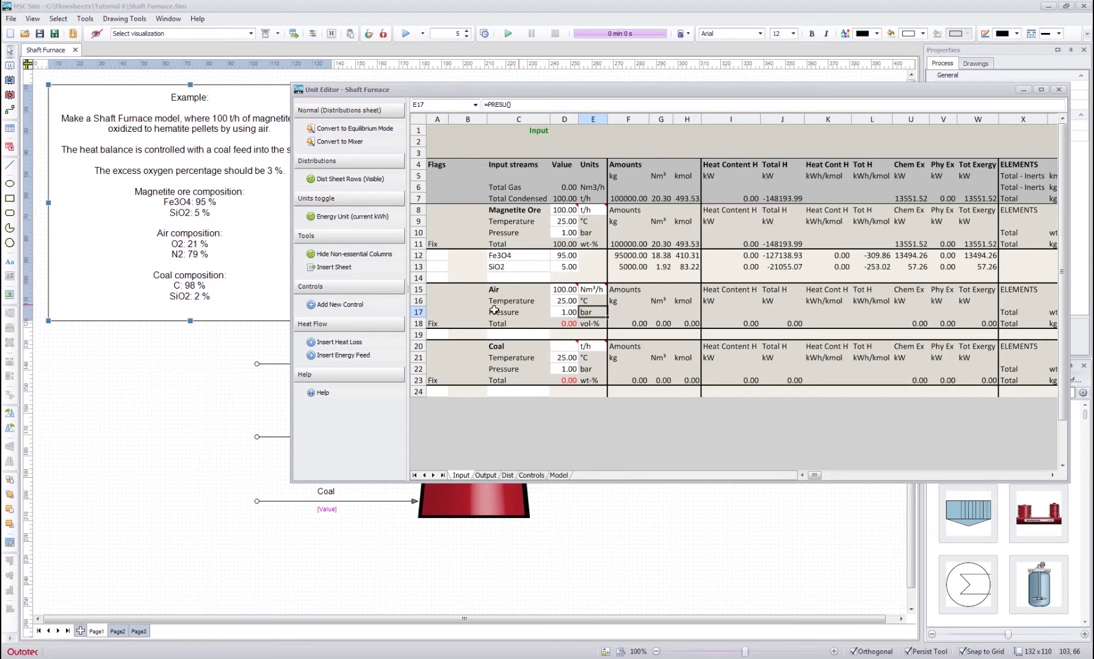
Add O2(g) and N2(g) as the species of the Air input stream
{"action": "left_click", "coordinate": [512, 334]}
{"action": "type", "text": "O2(g)"}
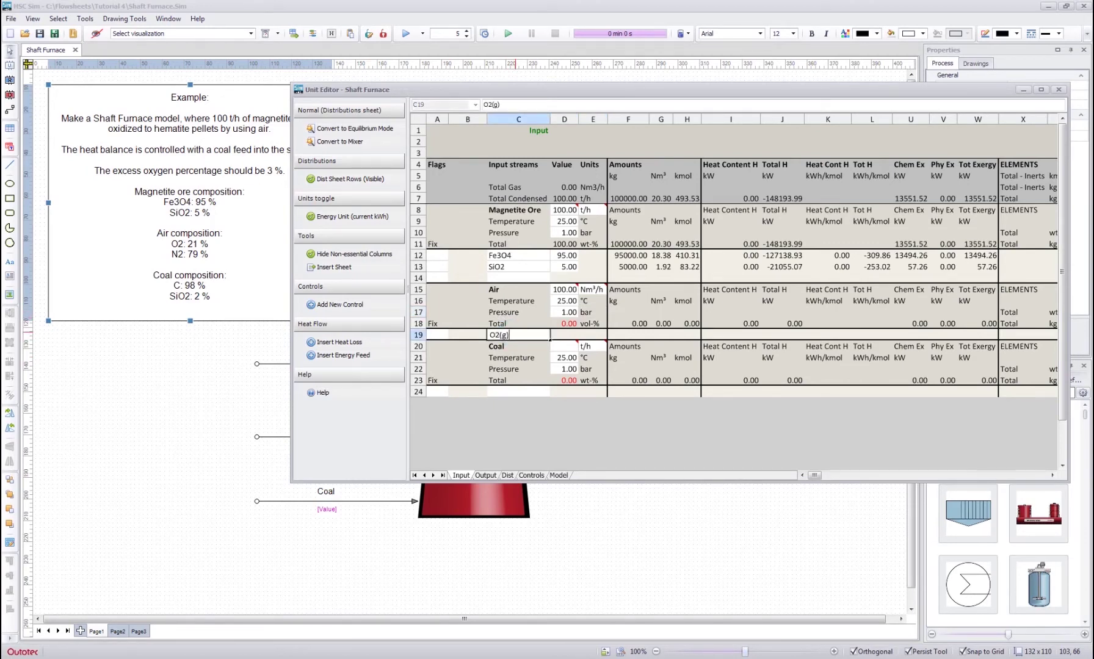
{"action": "key", "text": "Return"}
{"action": "type", "text": "N2(g)"}
{"action": "key", "text": "Return"}
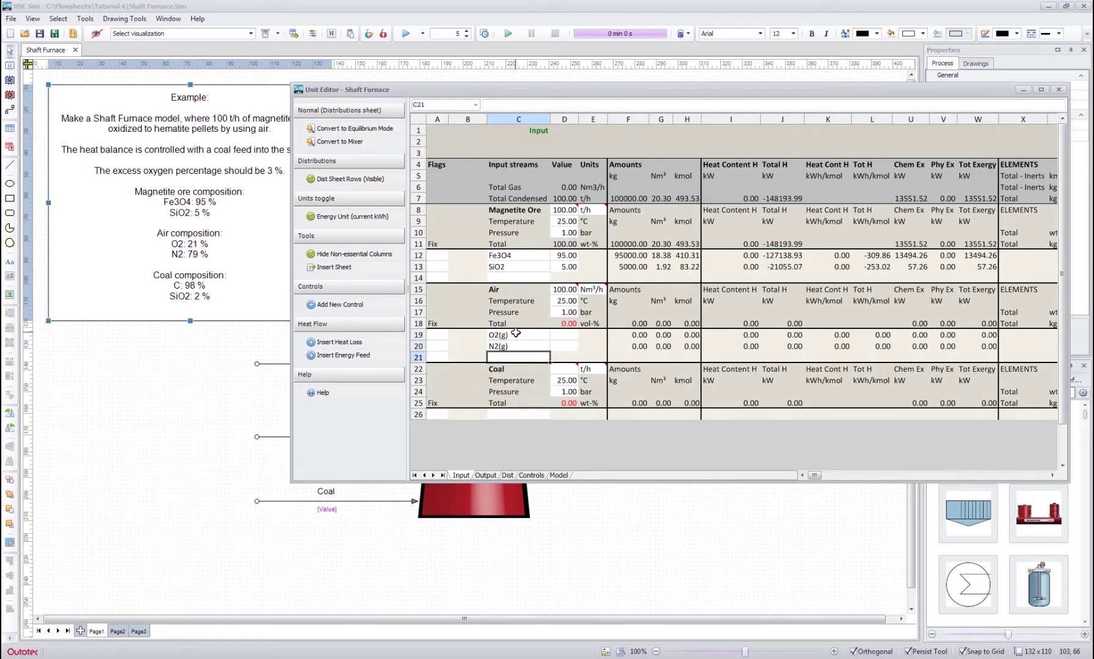
Set the Air composition to 21 vol-% O2(g) and 79 vol-% N2(g)
{"action": "left_click", "coordinate": [516, 334]}
{"action": "key", "text": "Tab"}
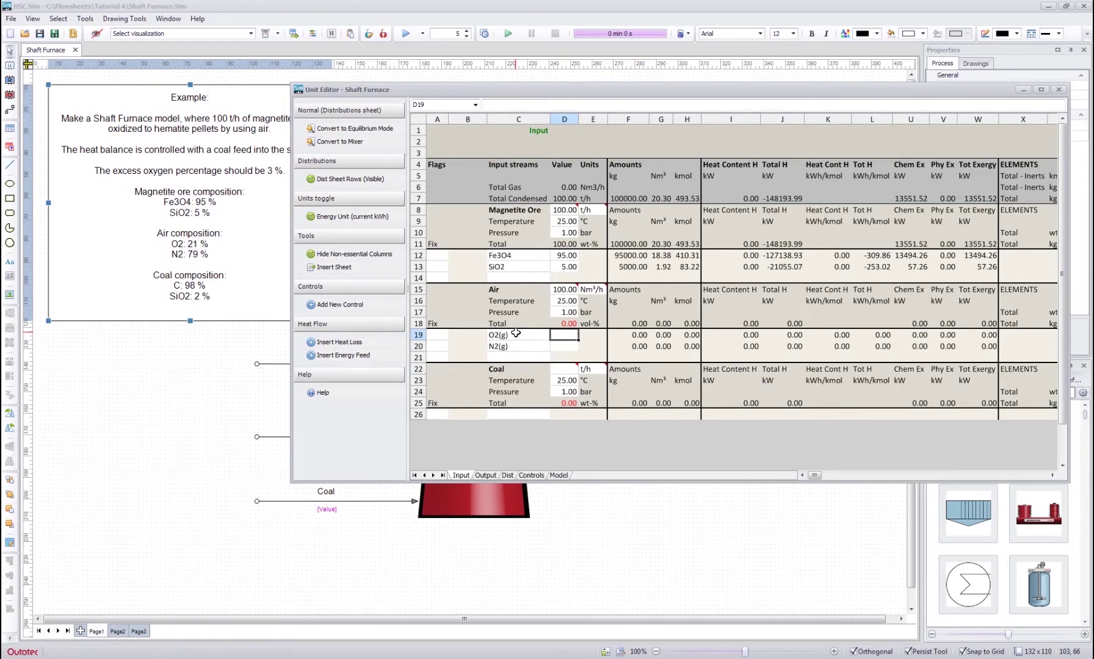
{"action": "type", "text": "21"}
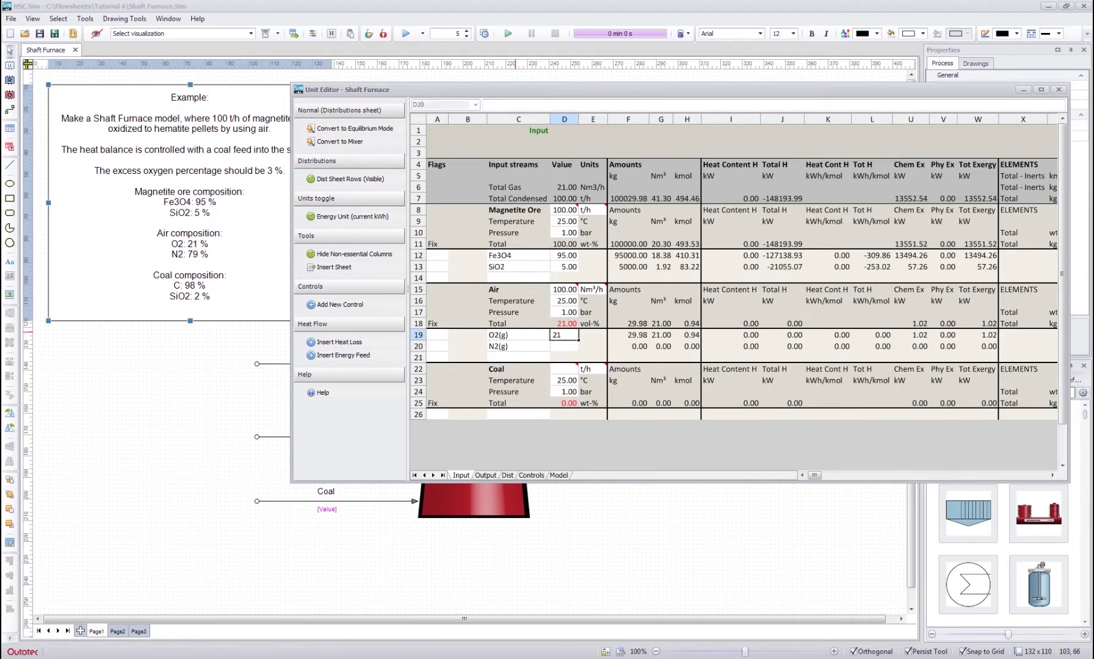
{"action": "key", "text": "Return"}
{"action": "type", "text": "79"}
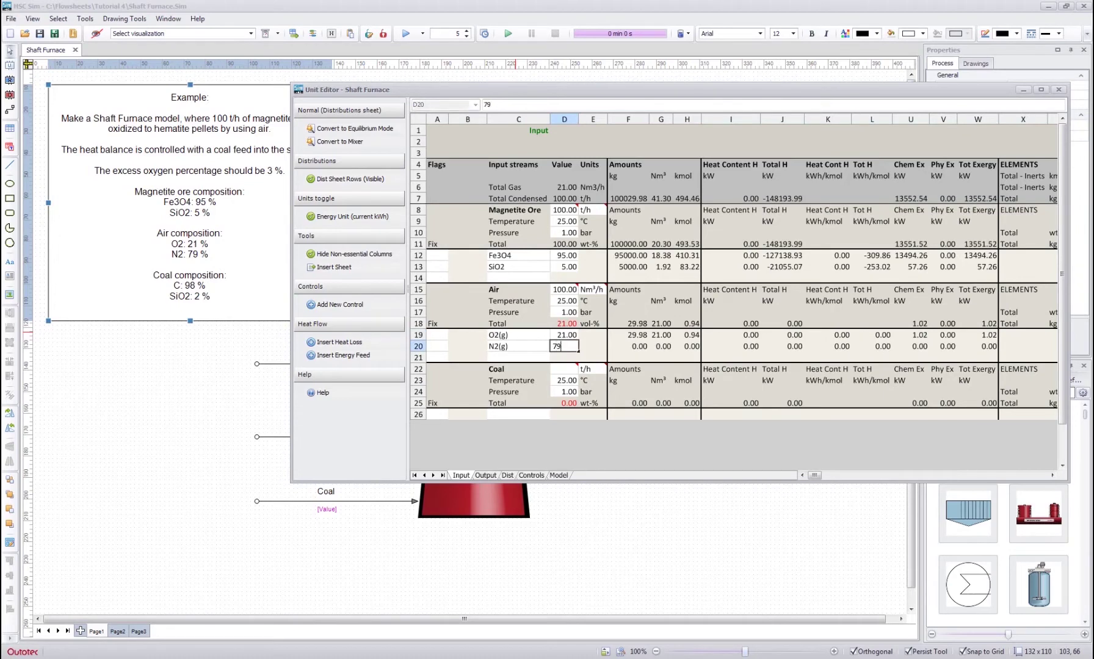
{"action": "key", "text": "Return"}
Set the Coal input stream's feed rate to 1 t/h and add C and SiO2 as its species
{"action": "left_click", "coordinate": [507, 369]}
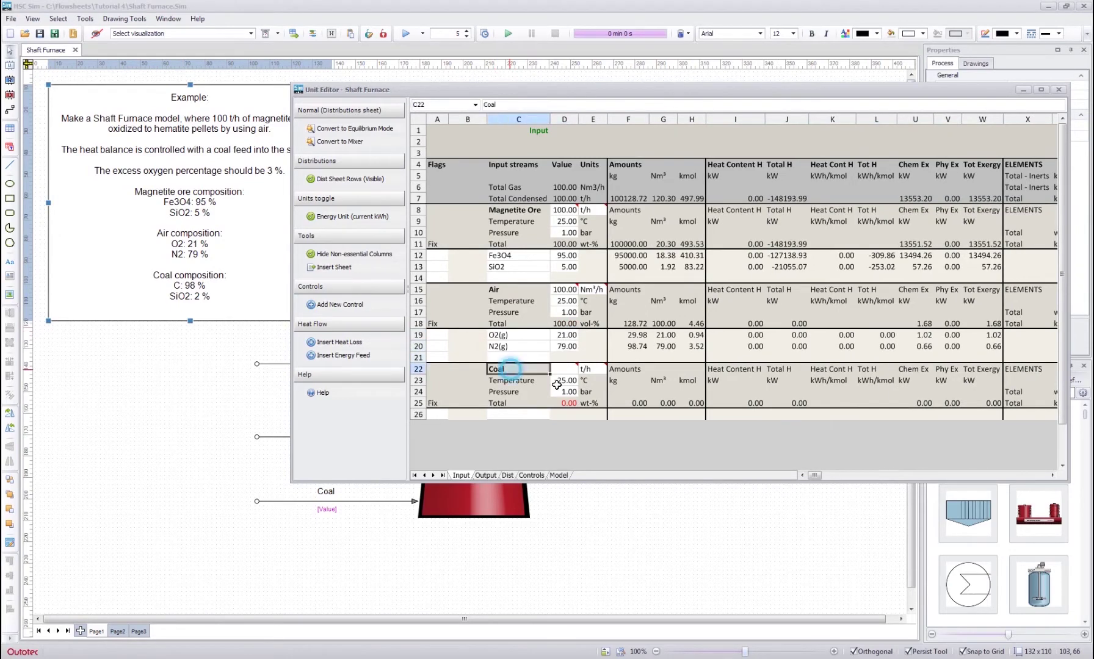
{"action": "left_click", "coordinate": [558, 369]}
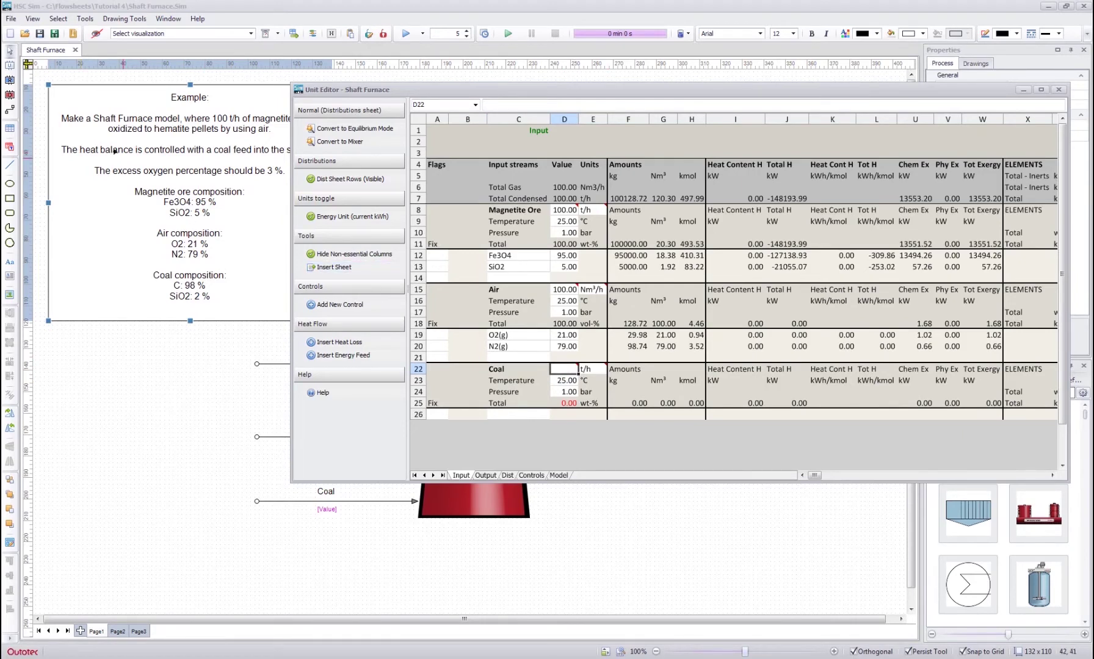
{"action": "type", "text": "1"}
{"action": "left_click", "coordinate": [518, 406]}
{"action": "key", "text": "Down"}
{"action": "type", "text": "C"}
{"action": "key", "text": "Return"}
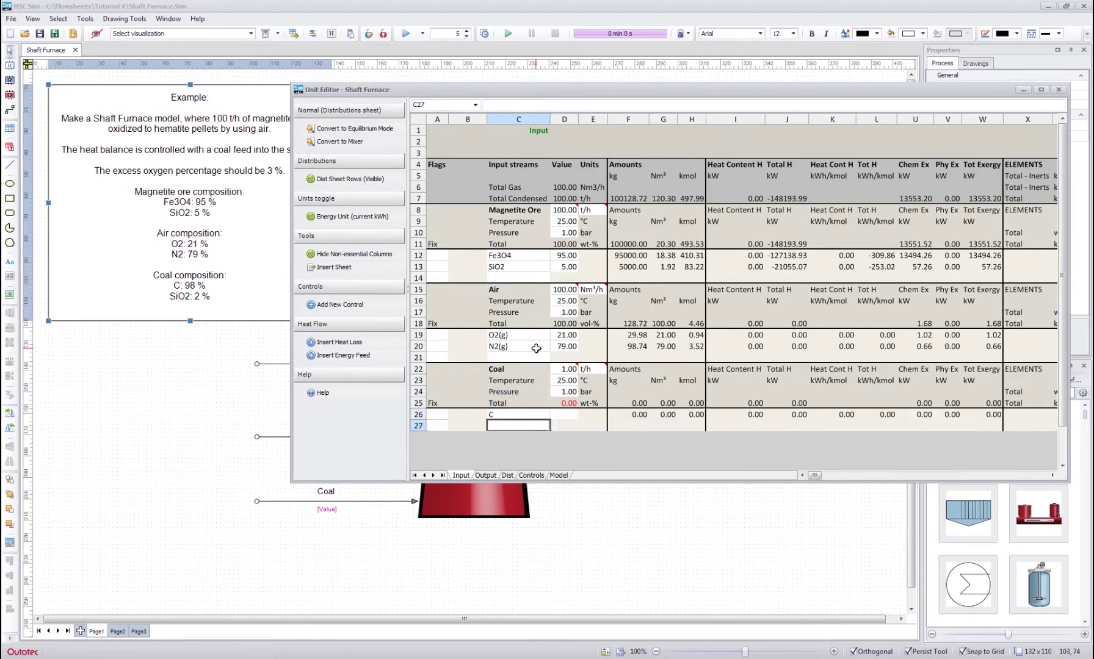
{"action": "type", "text": "SiO2"}
{"action": "key", "text": "Return"}
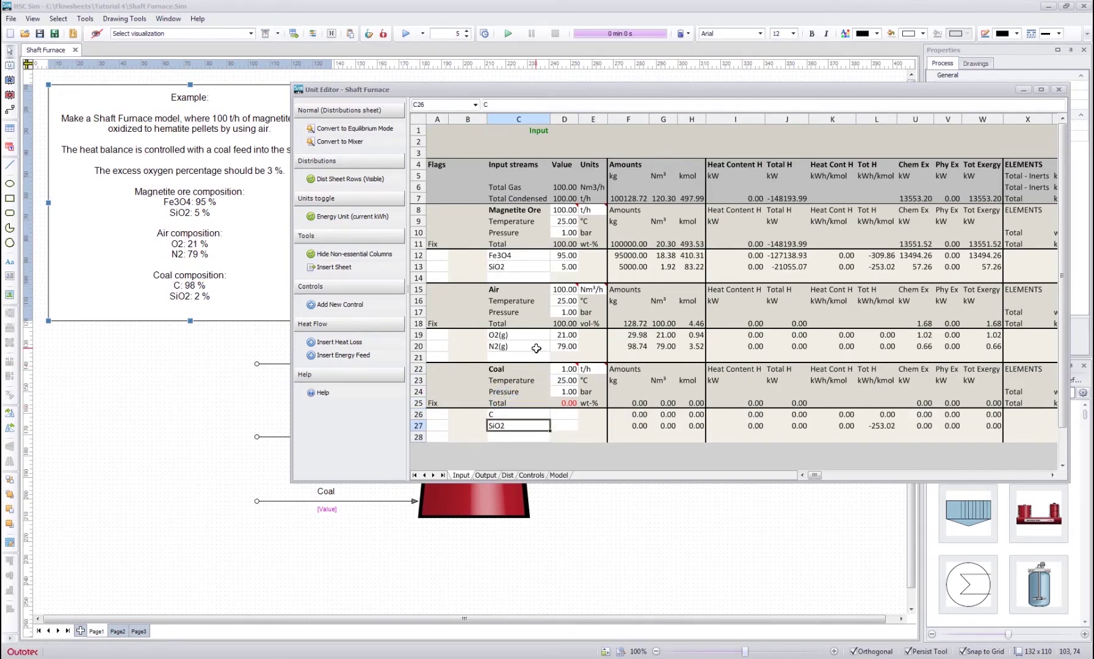
Set the Coal composition to 98 wt-% C and 2 wt-% SiO2
{"action": "key", "text": "Up"}
{"action": "key", "text": "Up"}
{"action": "key", "text": "Right"}
{"action": "type", "text": "98"}
{"action": "key", "text": "Return"}
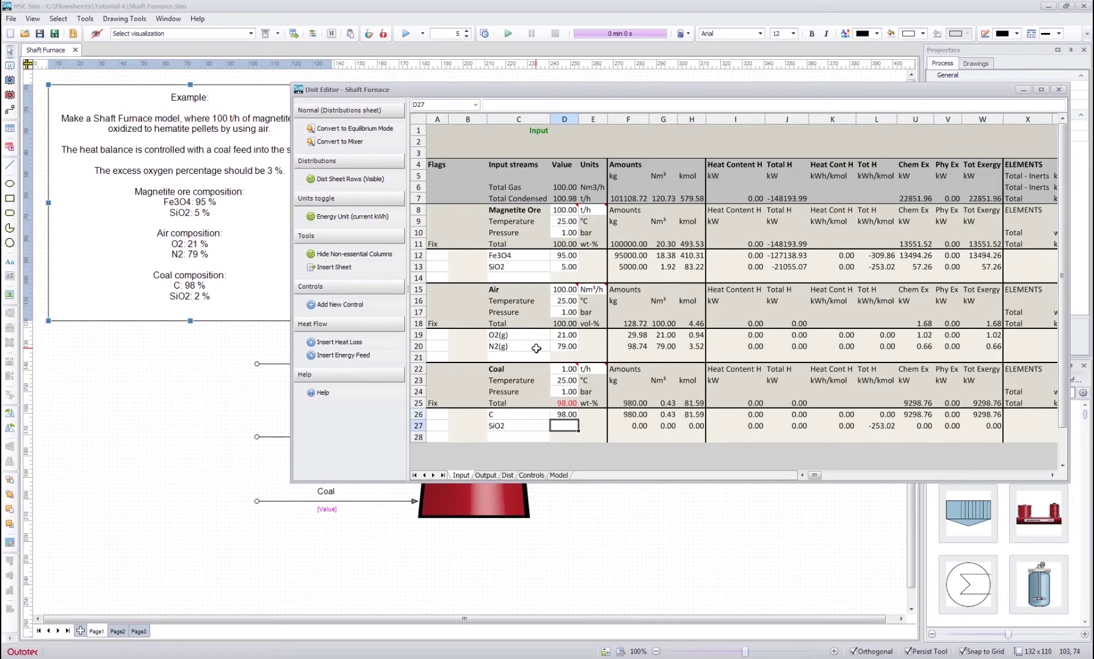
{"action": "type", "text": "2"}
{"action": "key", "text": "Return"}
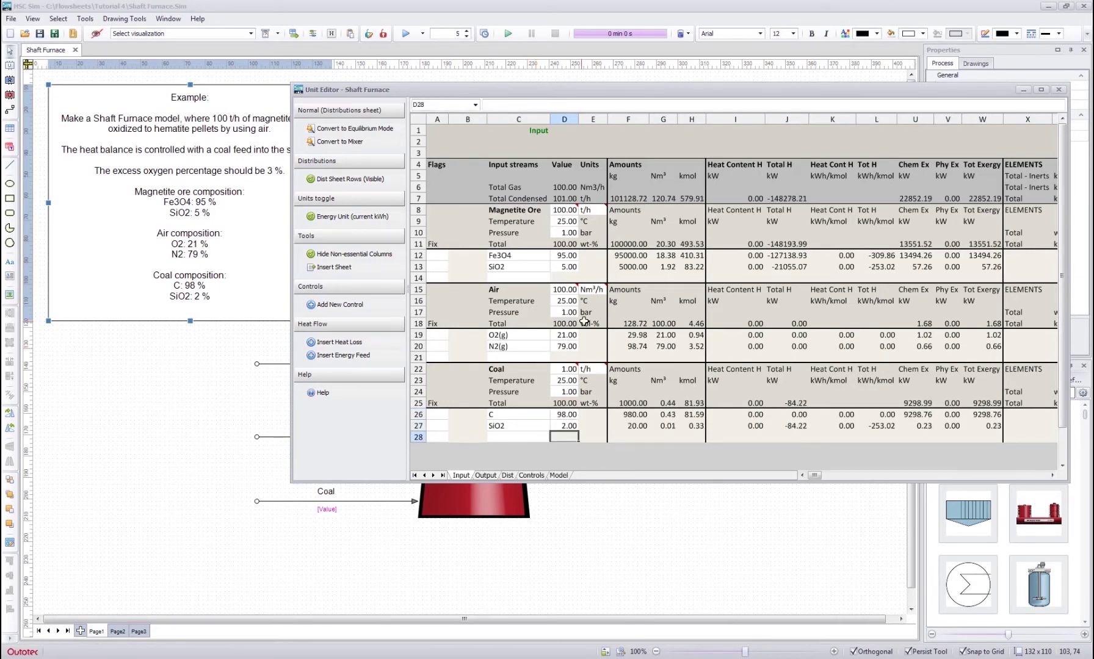
{"action": "left_click", "coordinate": [640, 290]}
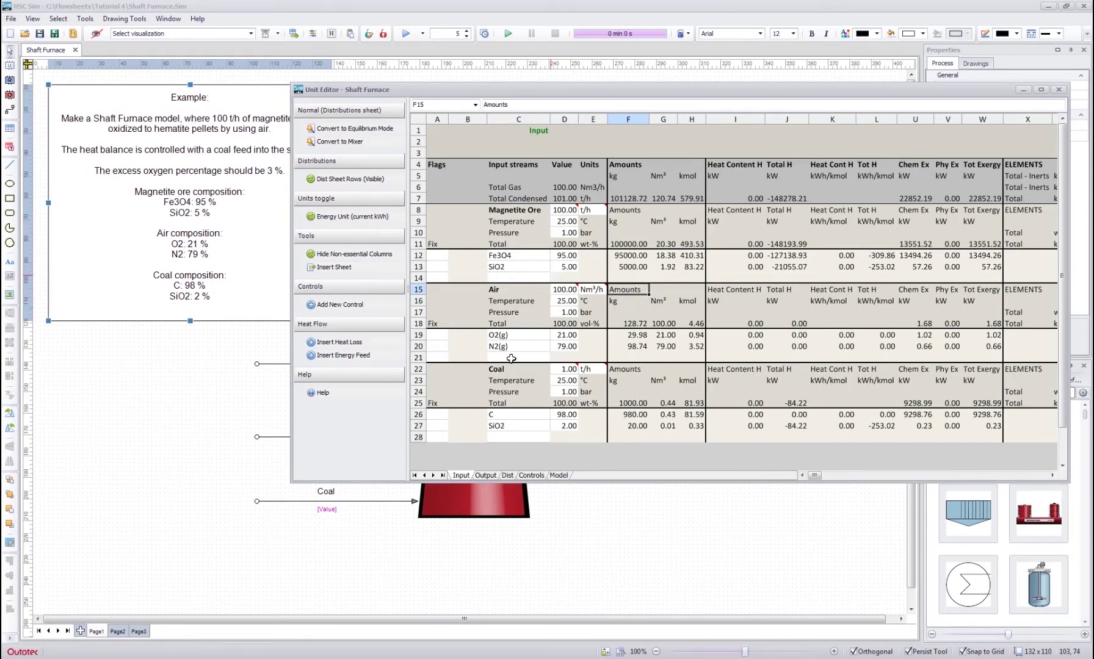
Open the Output sheet and examine the Process Gas and Hematite Pellets stream blocks and their empty species rows
{"action": "left_click", "coordinate": [485, 475]}
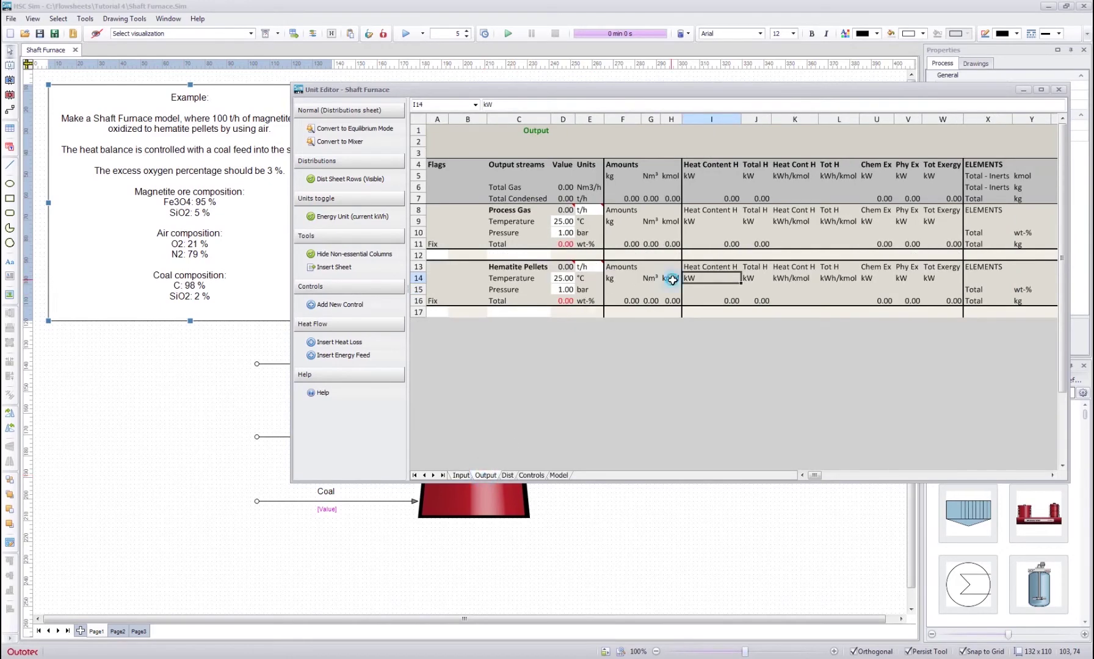
{"action": "left_click", "coordinate": [516, 210]}
{"action": "left_click", "coordinate": [502, 259]}
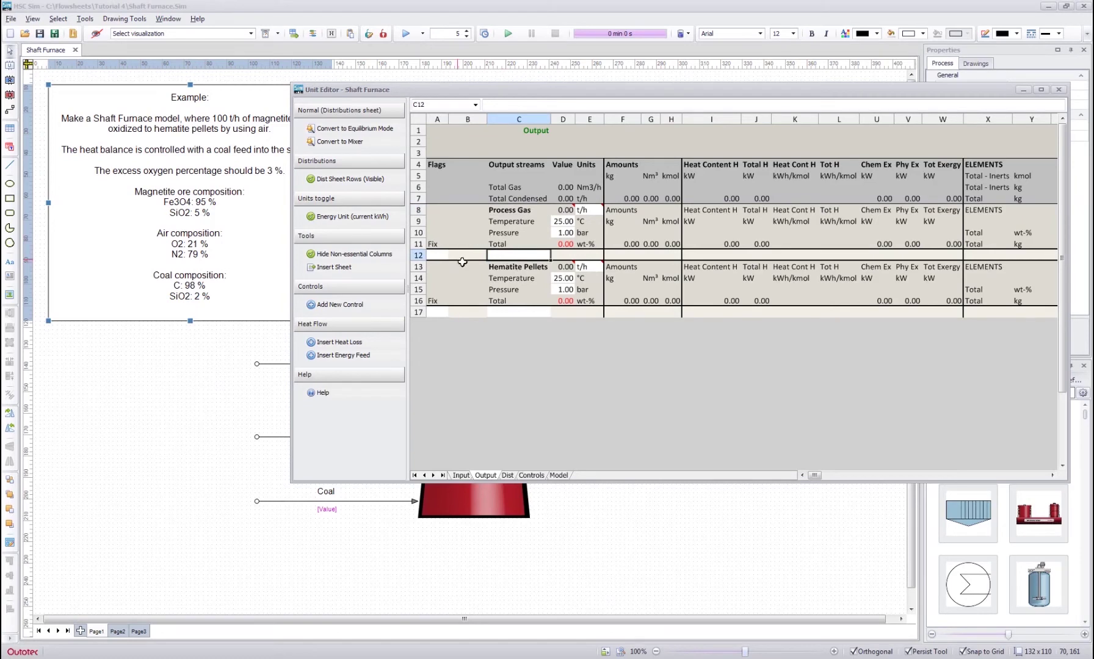
{"action": "left_click", "coordinate": [515, 222]}
{"action": "left_click", "coordinate": [511, 268]}
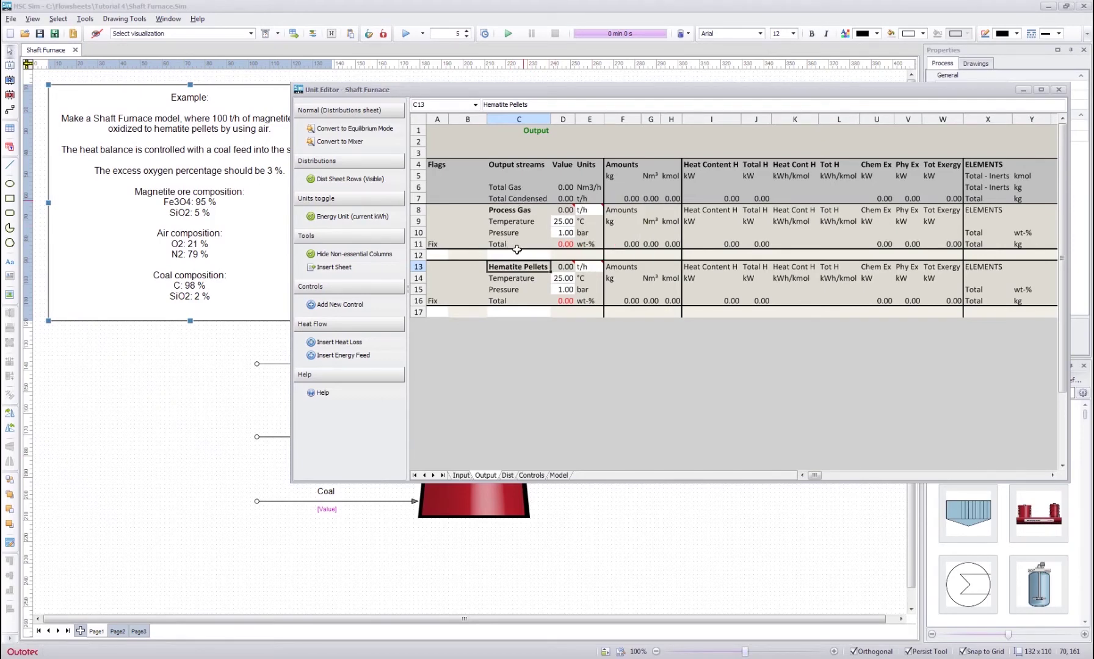
{"action": "left_click", "coordinate": [569, 253]}
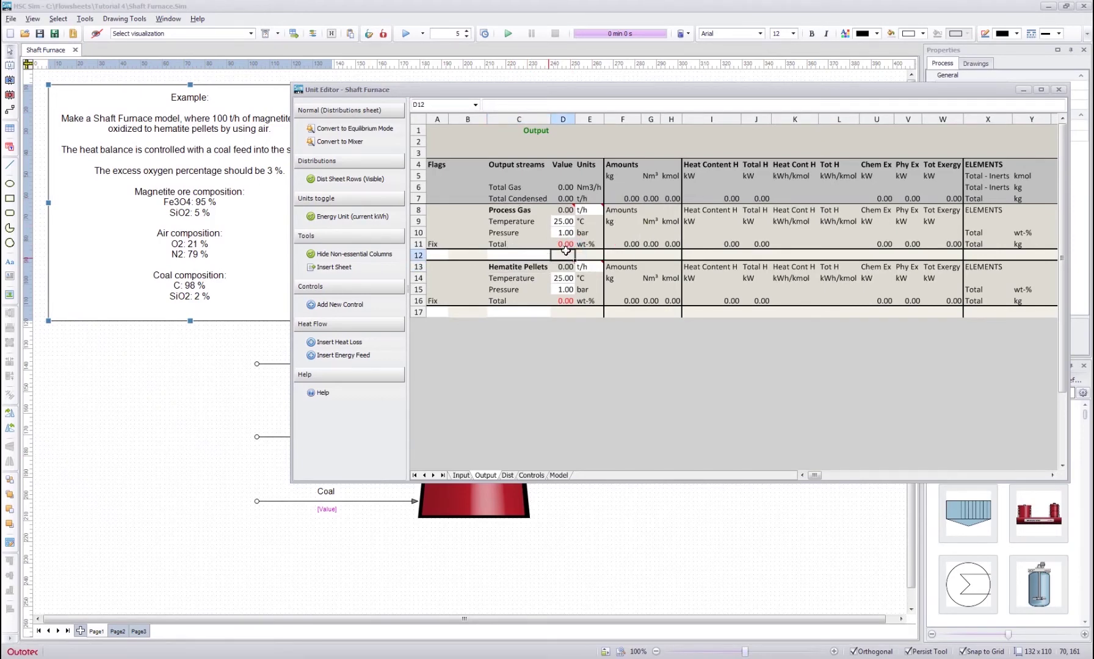
{"action": "left_click", "coordinate": [568, 208]}
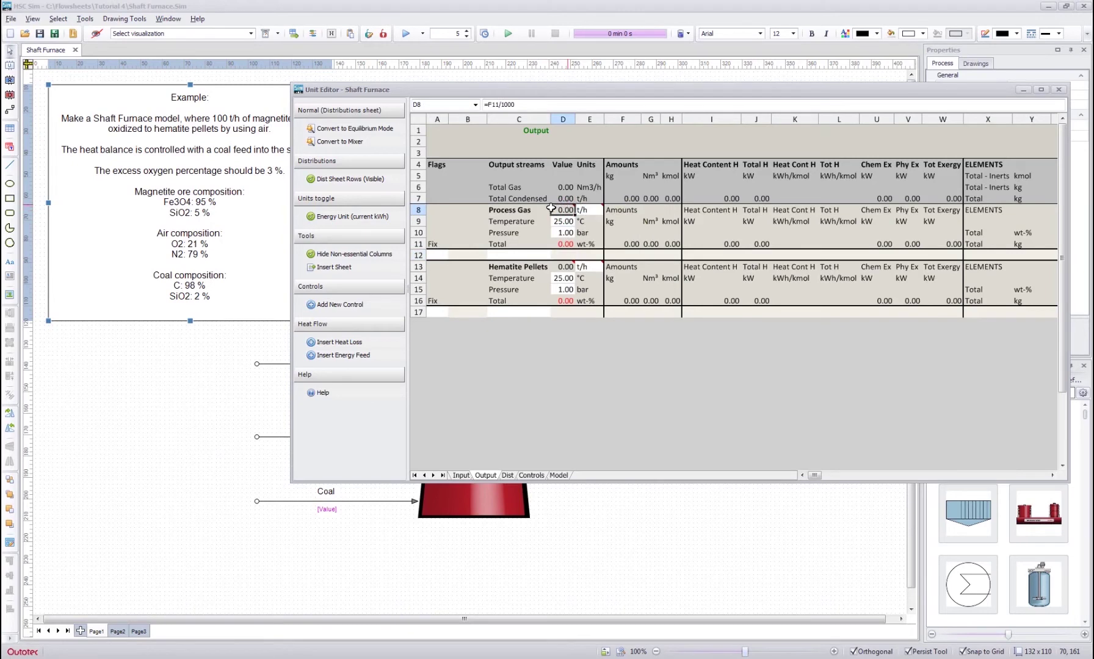
{"action": "left_click", "coordinate": [517, 220]}
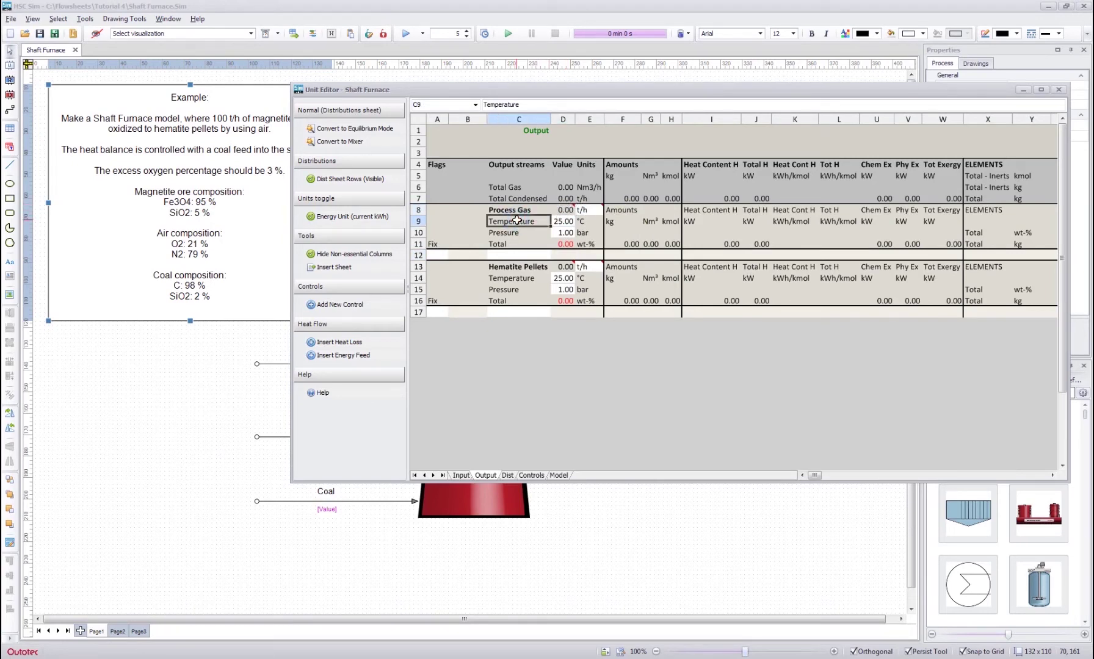
{"action": "left_click", "coordinate": [506, 475]}
{"action": "left_click", "coordinate": [487, 474]}
Add CO(g), CO2(g), O2(g) and N2(g) as the species of the Process Gas output stream
{"action": "left_click", "coordinate": [523, 255]}
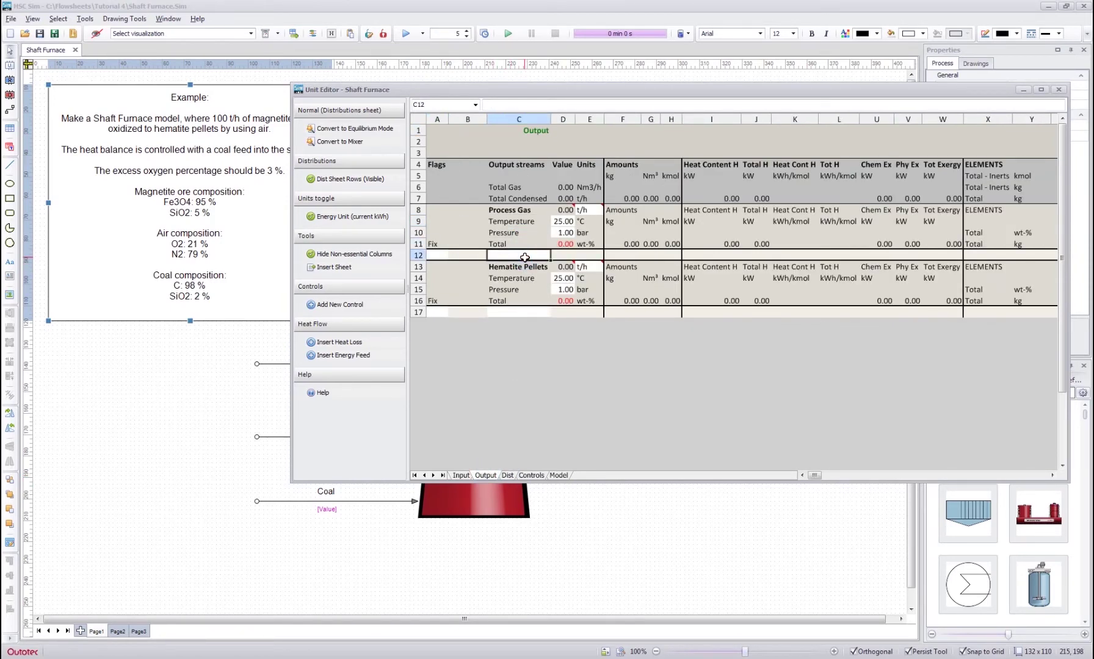
{"action": "type", "text": "CO(g)"}
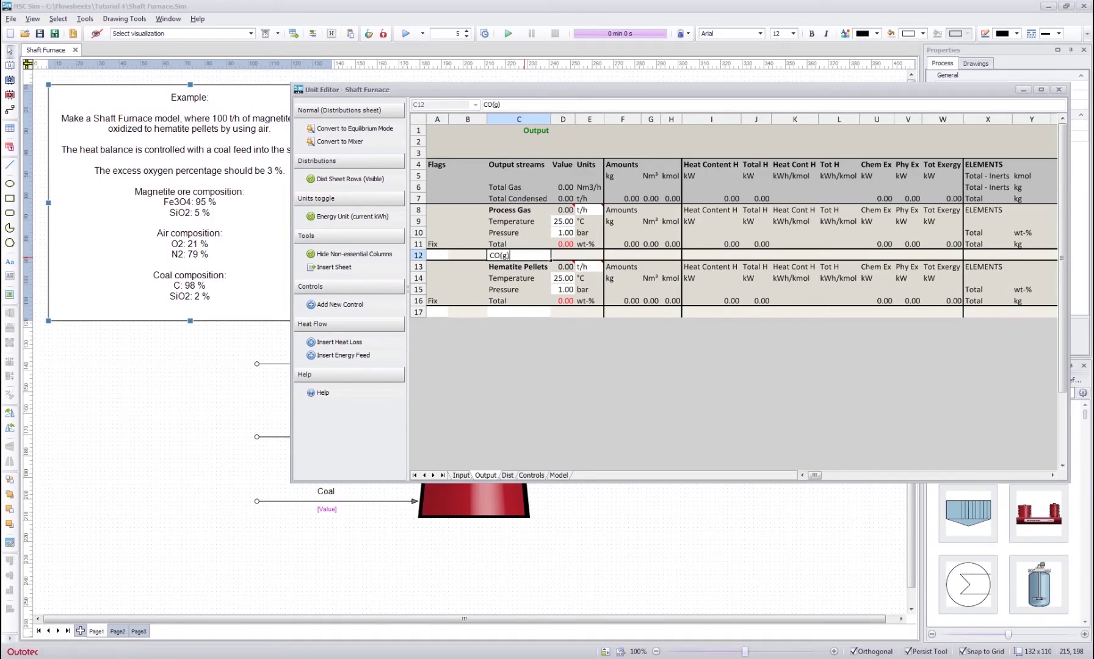
{"action": "key", "text": "Return"}
{"action": "type", "text": "CO2"}
{"action": "key", "text": "Return"}
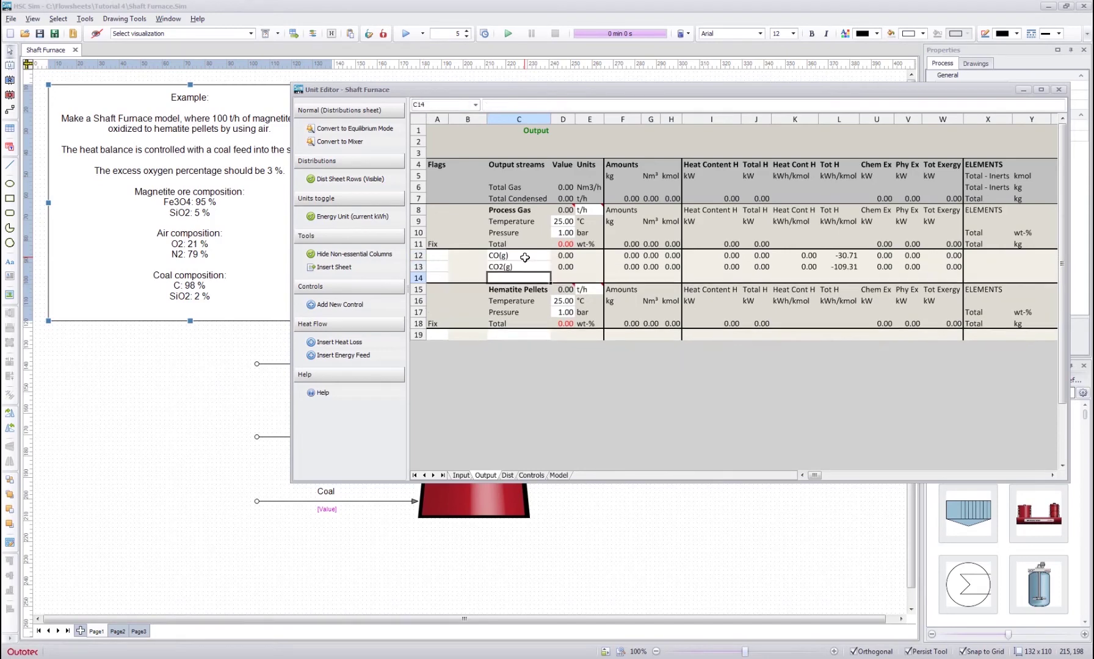
{"action": "type", "text": "O2(g)"}
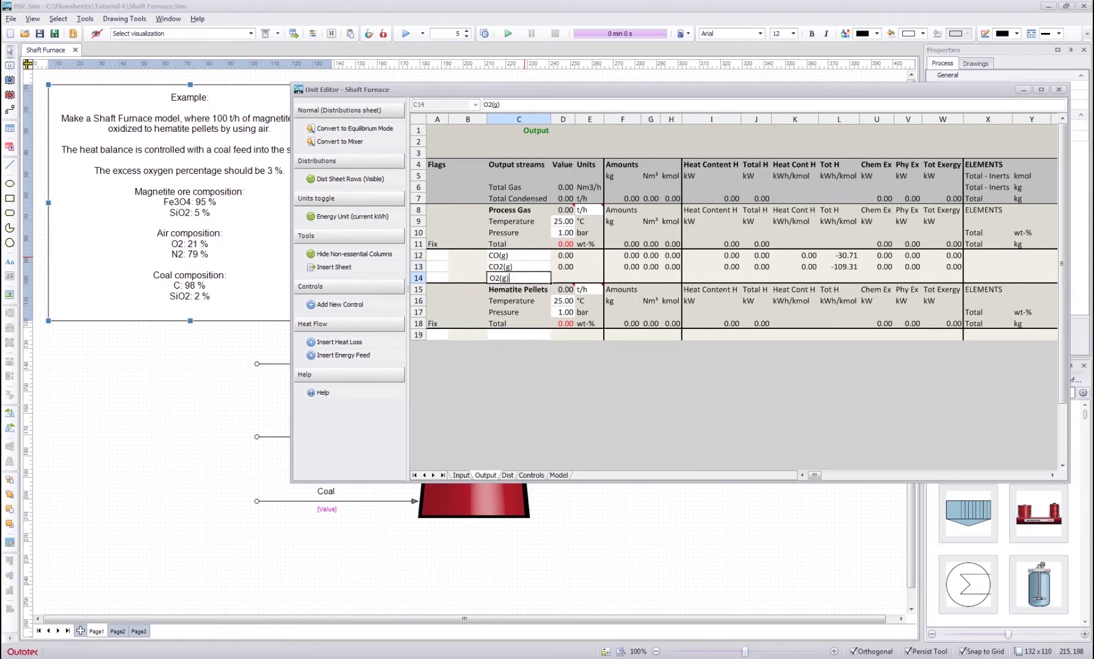
{"action": "key", "text": "Return"}
{"action": "type", "text": "N2"}
{"action": "key", "text": "Return"}
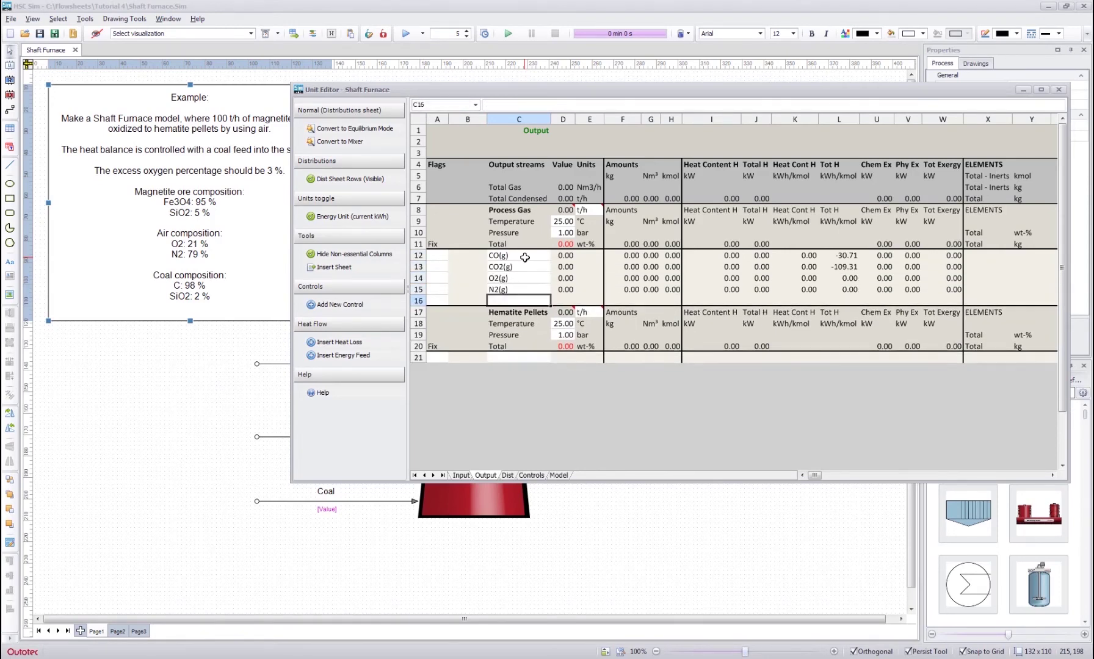
{"action": "key", "text": "Up"}
{"action": "key", "text": "Right"}
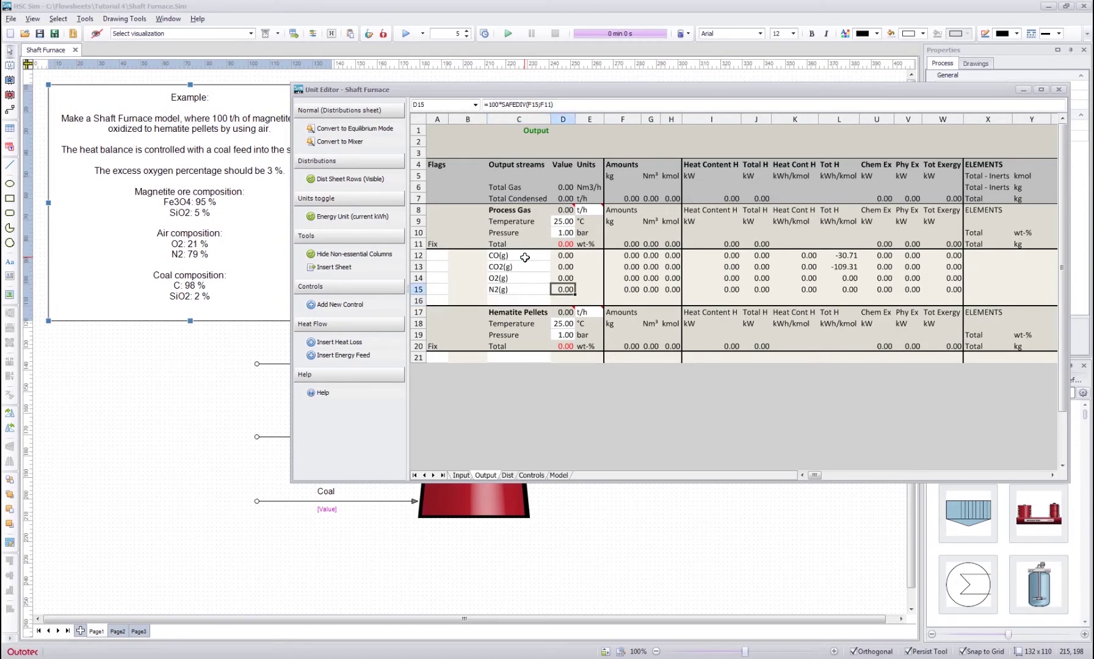
Change the Process Gas stream's flow unit to Nm³/h
{"action": "left_click", "coordinate": [591, 210]}
{"action": "left_click", "coordinate": [609, 210]}
{"action": "left_click", "coordinate": [589, 230]}
{"action": "left_click", "coordinate": [607, 279]}
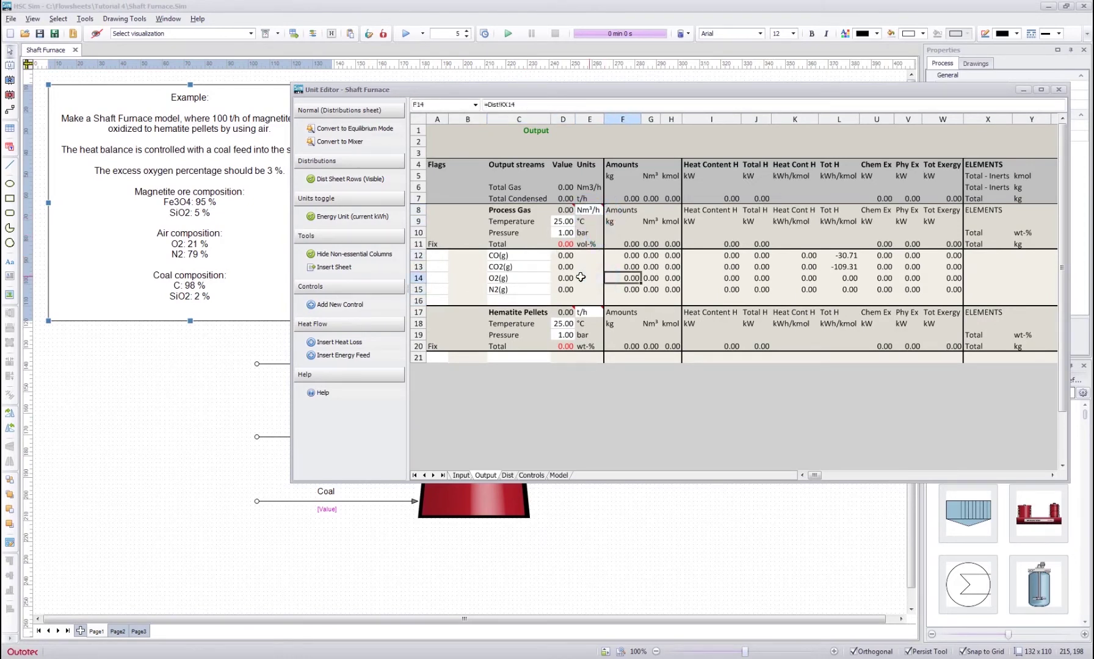
{"action": "left_click", "coordinate": [513, 281]}
Add Fe3O4, Fe2O3 and SiO2 as the species of the Hematite Pellets output stream
{"action": "left_click", "coordinate": [509, 356]}
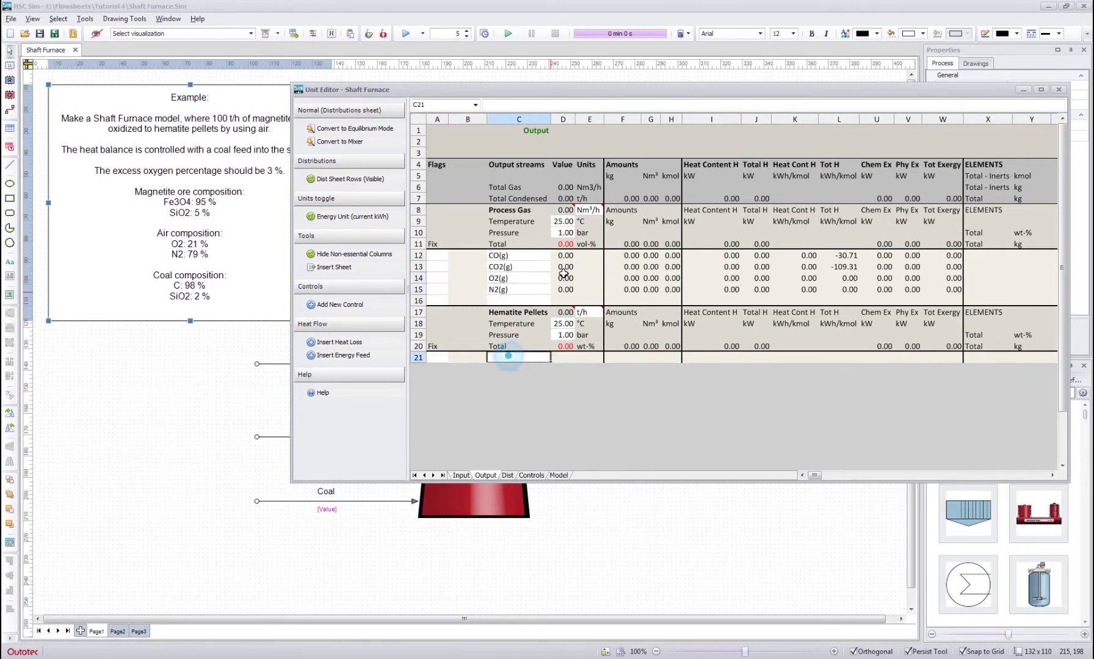
{"action": "type", "text": "Fe"}
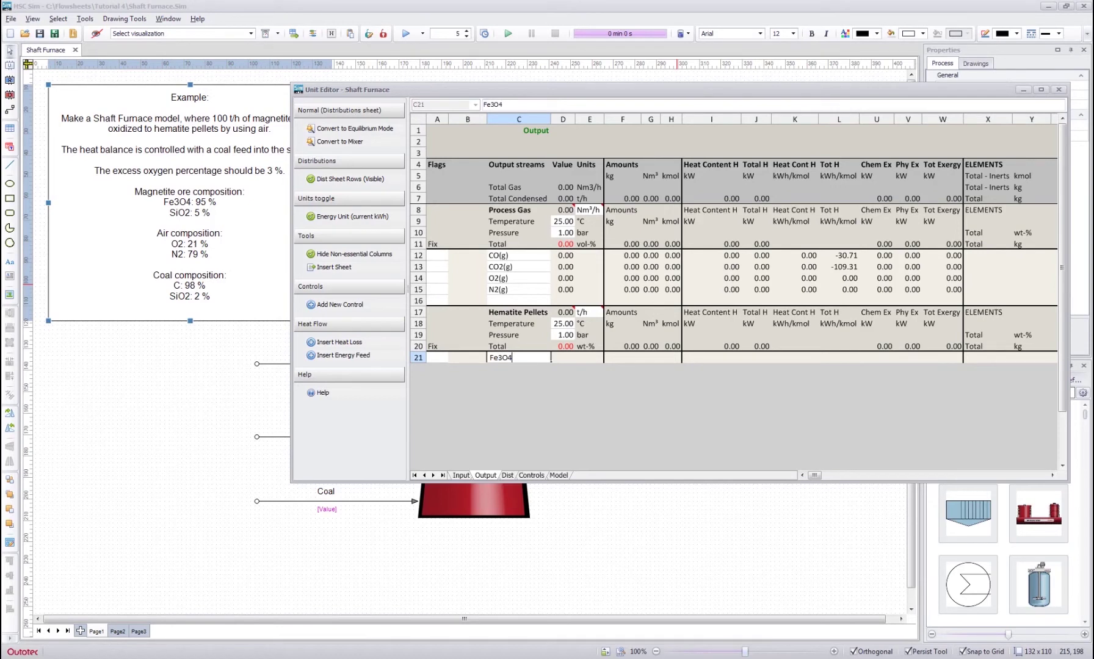
{"action": "type", "text": "3O4"}
{"action": "key", "text": "Return"}
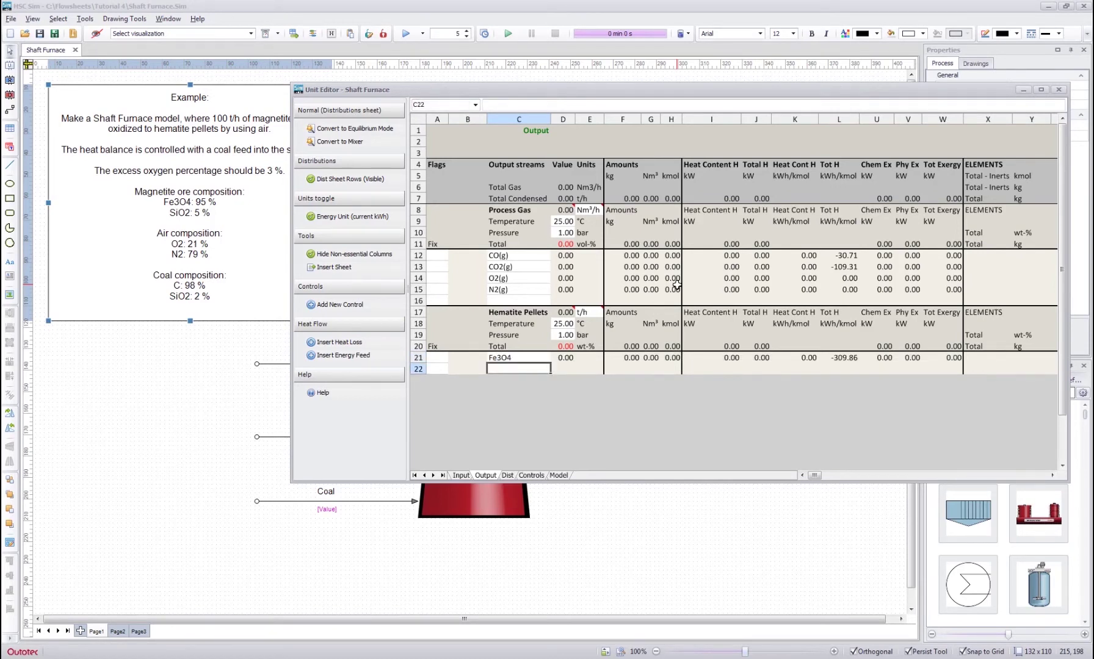
{"action": "type", "text": "Fe2O3"}
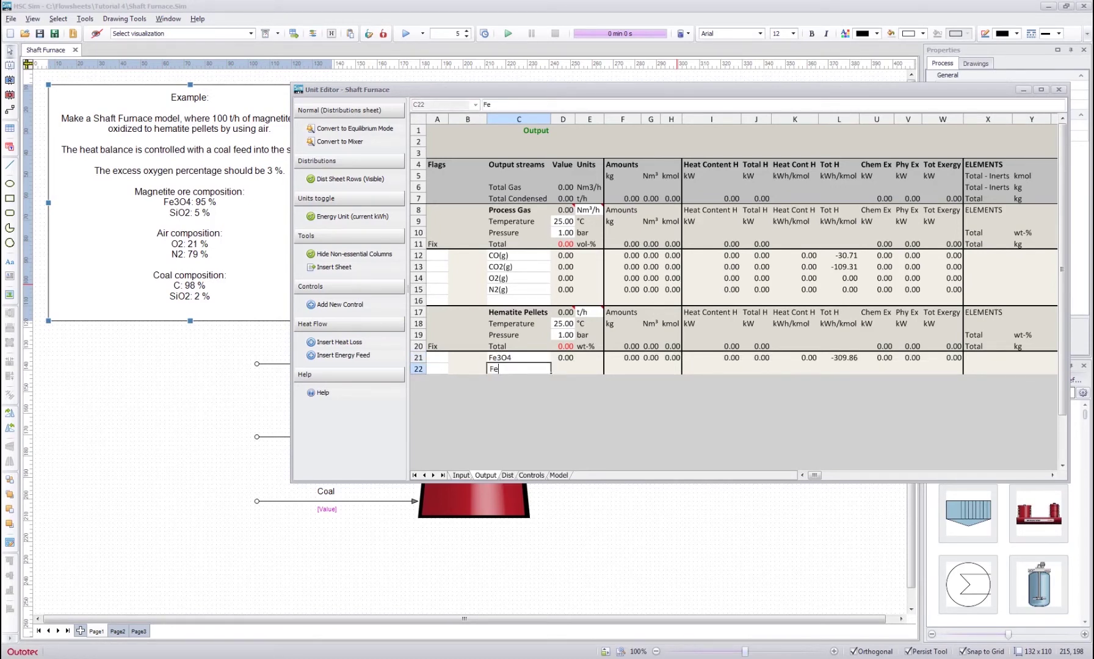
{"action": "key", "text": "Return"}
{"action": "type", "text": "Si"}
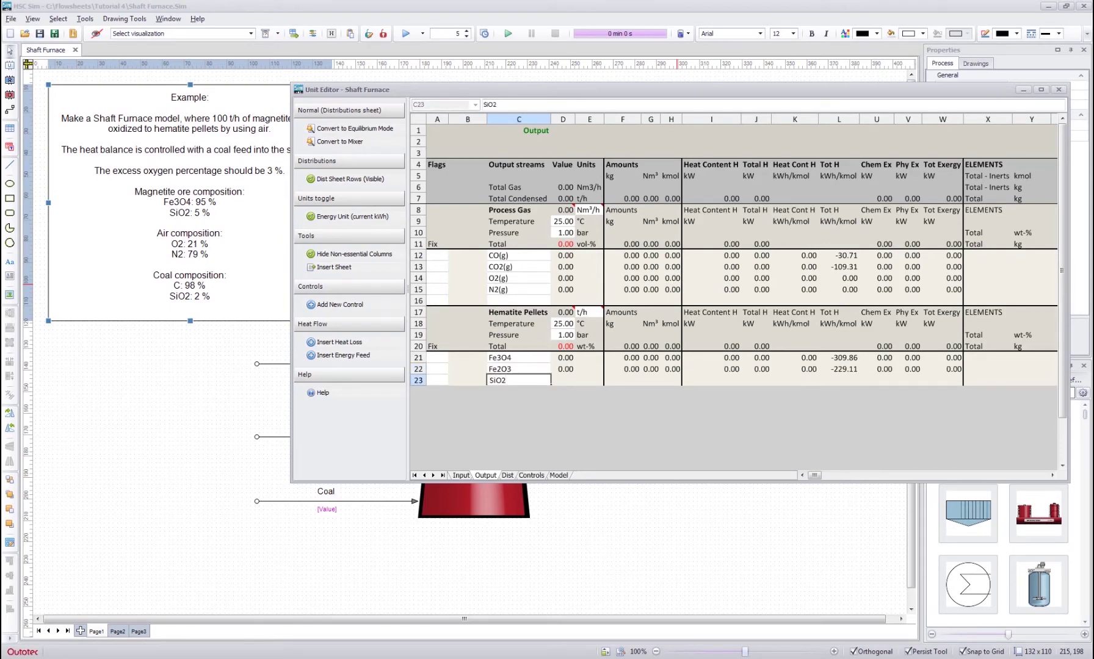
{"action": "type", "text": "O2"}
{"action": "key", "text": "Return"}
{"action": "key", "text": "Up"}
{"action": "key", "text": "Up"}
{"action": "key", "text": "Right"}
{"action": "key", "text": "Right"}
{"action": "key", "text": "Right"}
{"action": "key", "text": "Right"}
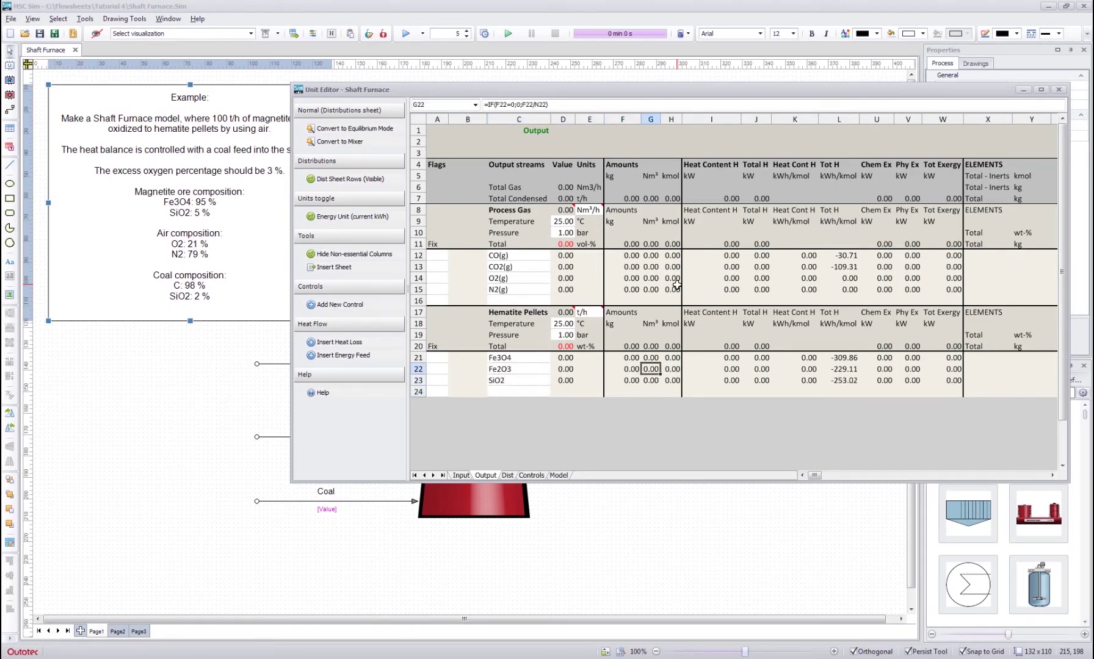
{"action": "key", "text": "Right"}
{"action": "key", "text": "Right"}
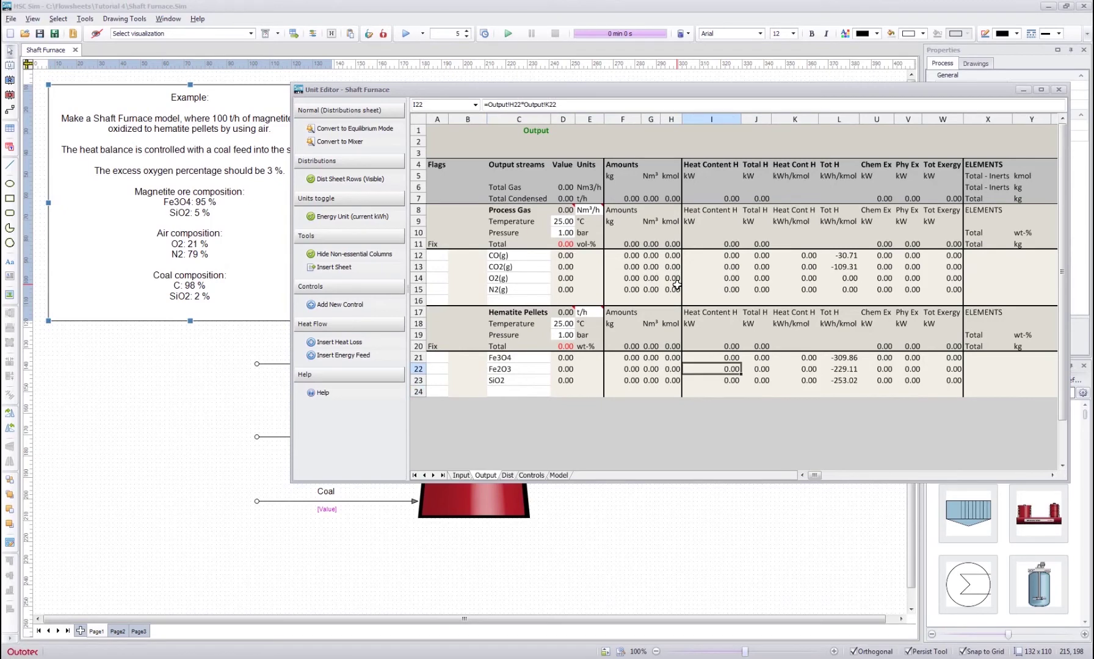
{"action": "left_click", "coordinate": [630, 270]}
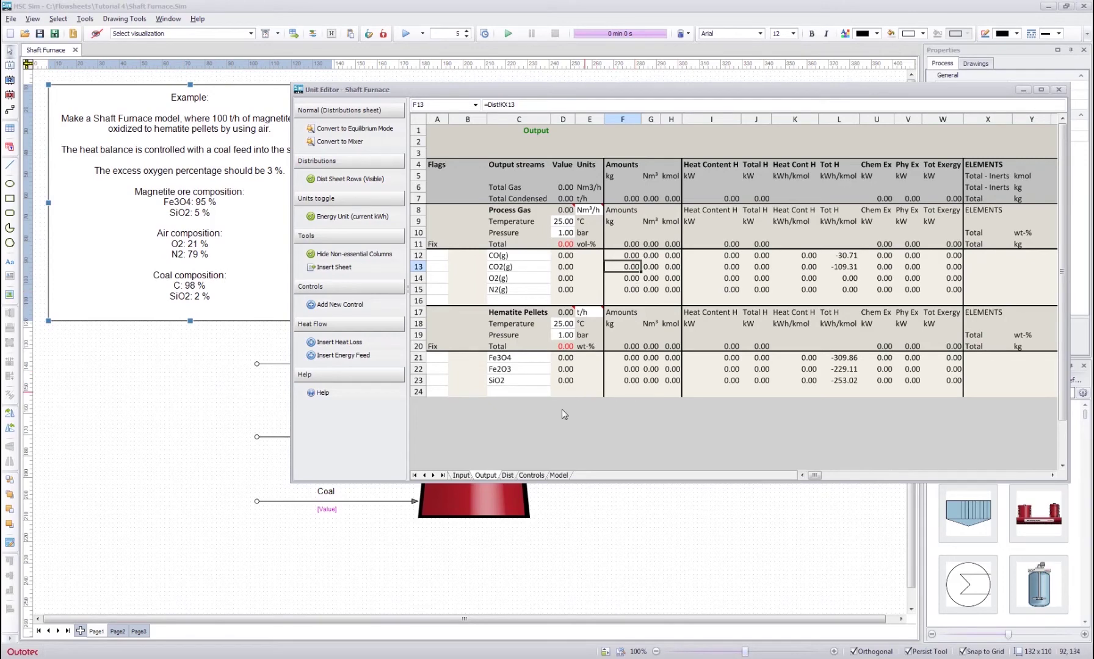
Open the Dist sheet and examine its element columns and the Process Gas and Hematite Pellets blocks with their species
{"action": "left_click", "coordinate": [506, 475]}
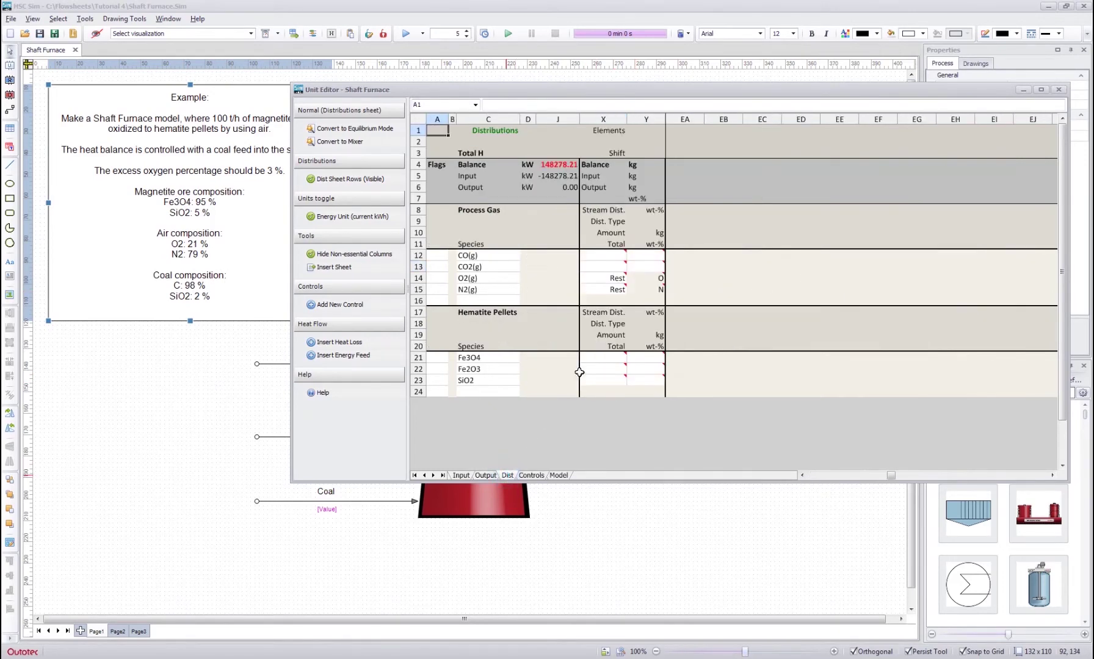
{"action": "left_click", "coordinate": [723, 289]}
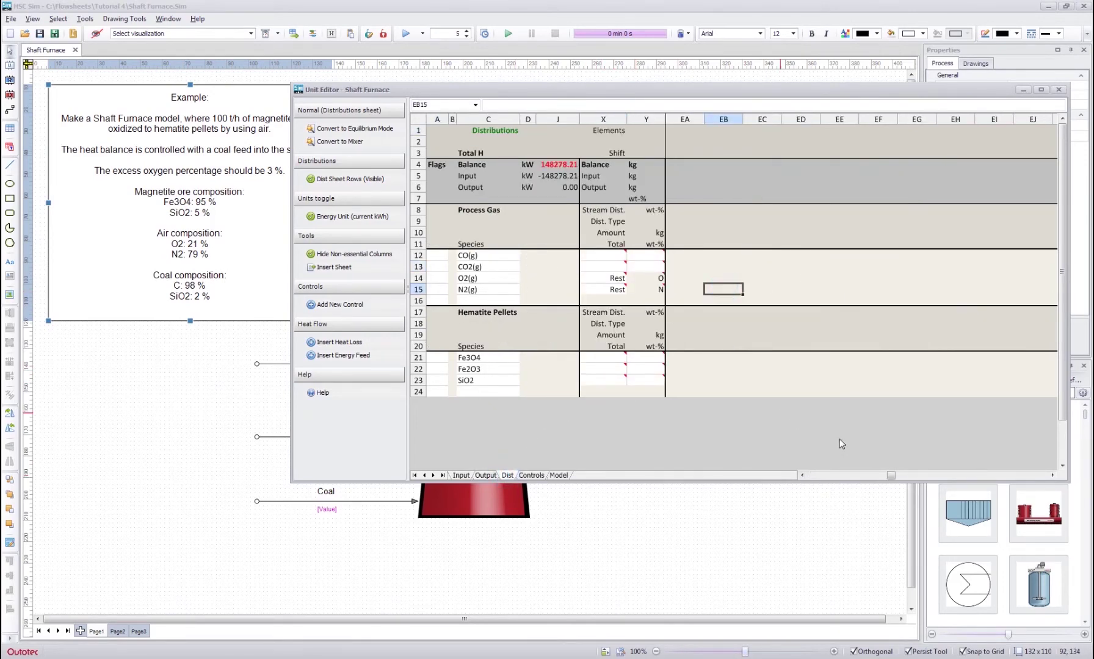
{"action": "left_click", "coordinate": [803, 476]}
{"action": "left_click", "coordinate": [741, 381]}
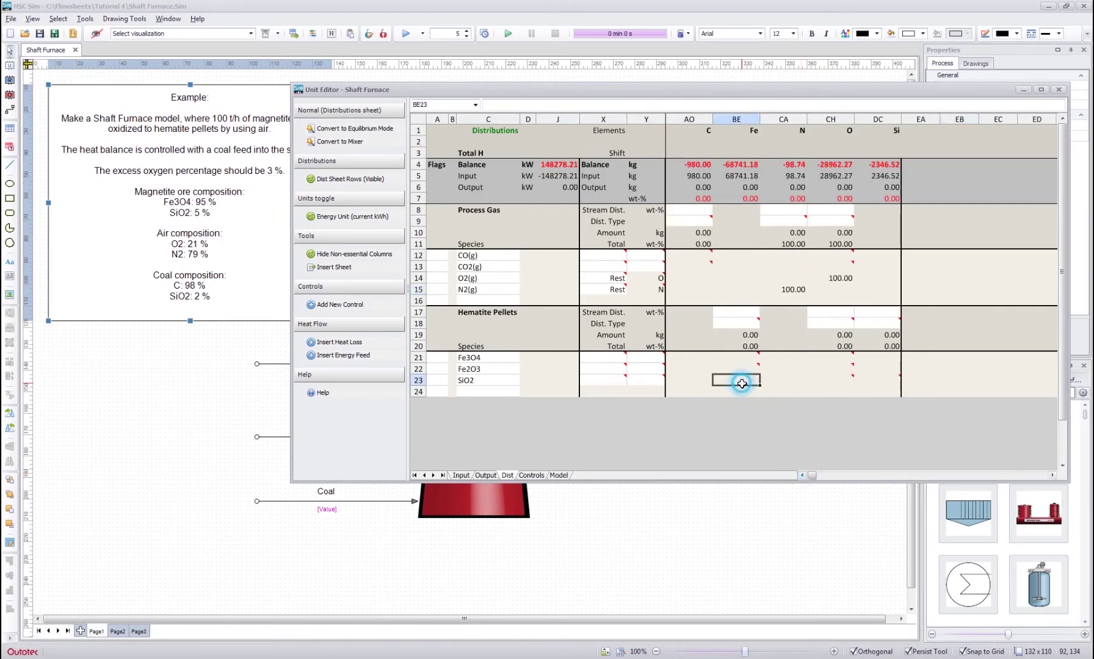
{"action": "left_click", "coordinate": [688, 278]}
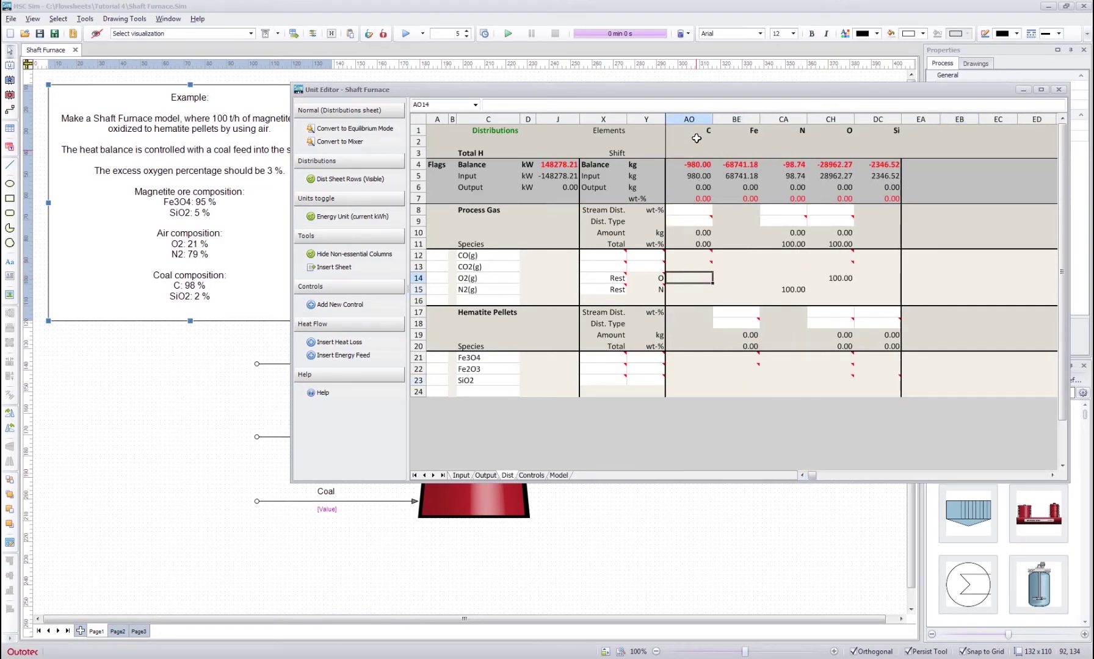
{"action": "left_click_drag", "start_coordinate": [686, 130], "coordinate": [900, 129]}
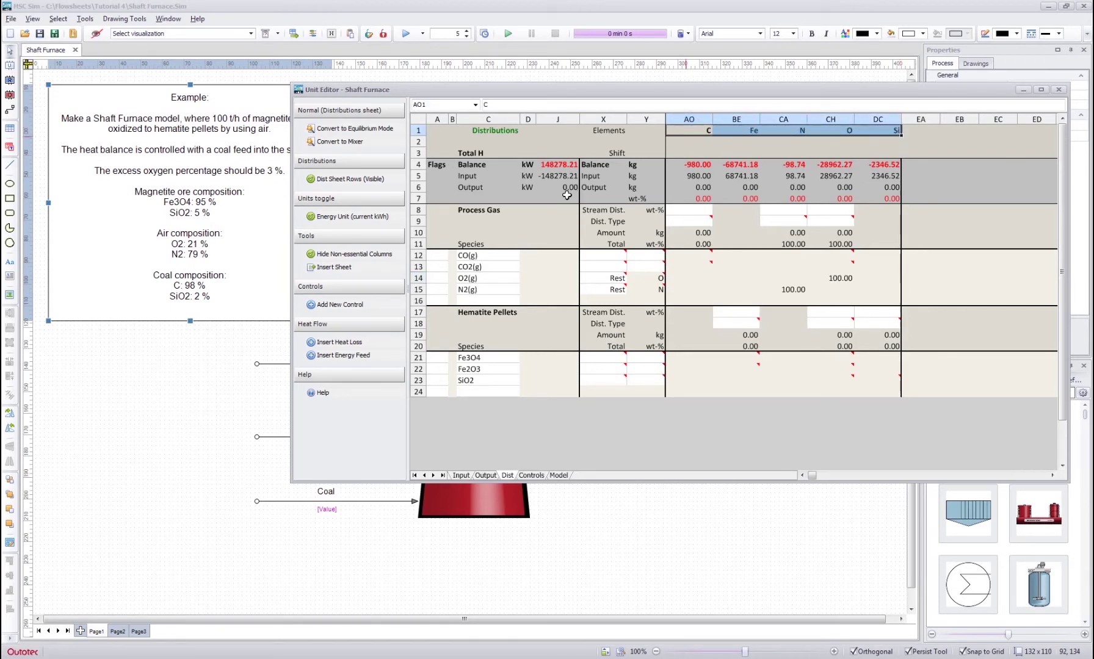
{"action": "left_click_drag", "start_coordinate": [481, 210], "coordinate": [482, 248]}
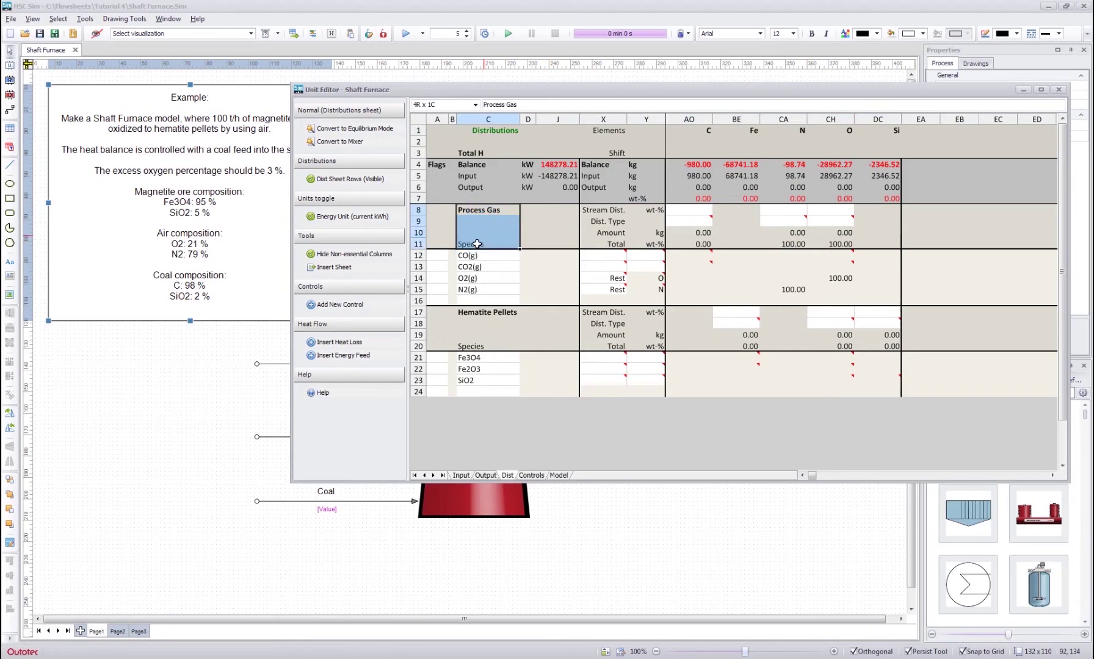
{"action": "left_click_drag", "start_coordinate": [481, 310], "coordinate": [476, 346]}
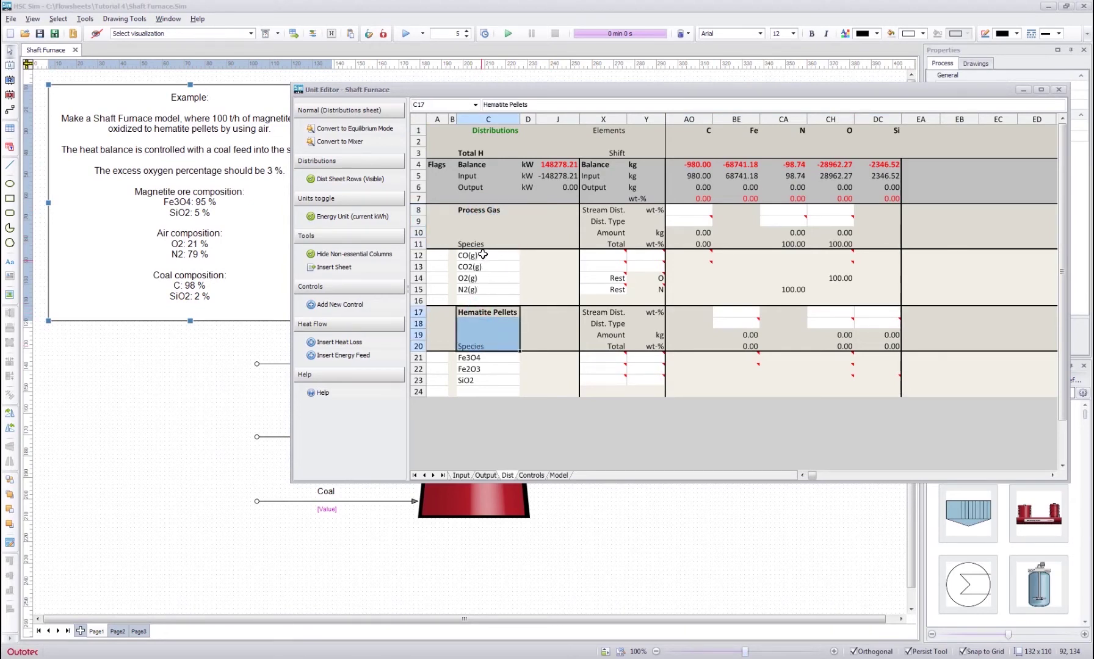
{"action": "left_click_drag", "start_coordinate": [482, 255], "coordinate": [481, 289]}
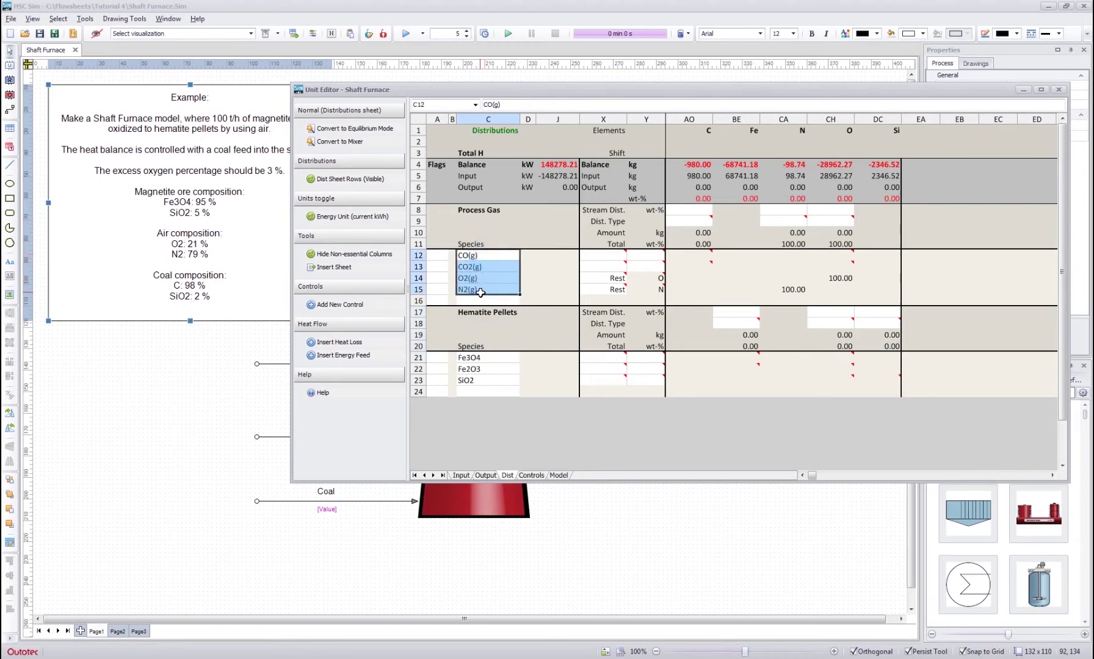
{"action": "left_click_drag", "start_coordinate": [474, 357], "coordinate": [479, 381]}
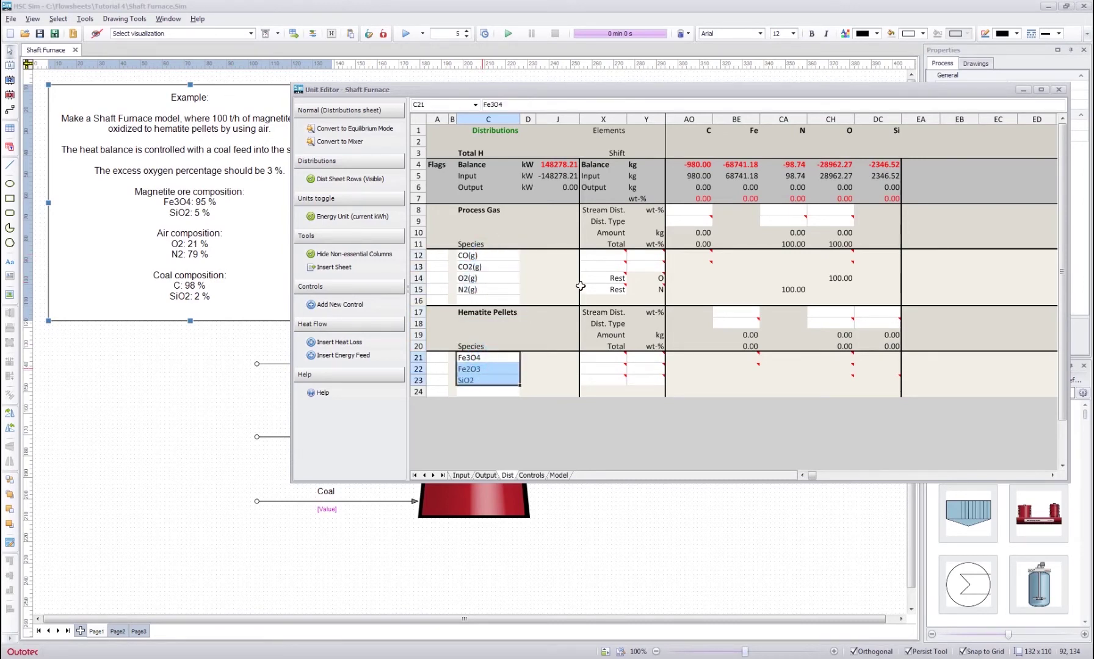
{"action": "left_click", "coordinate": [601, 237]}
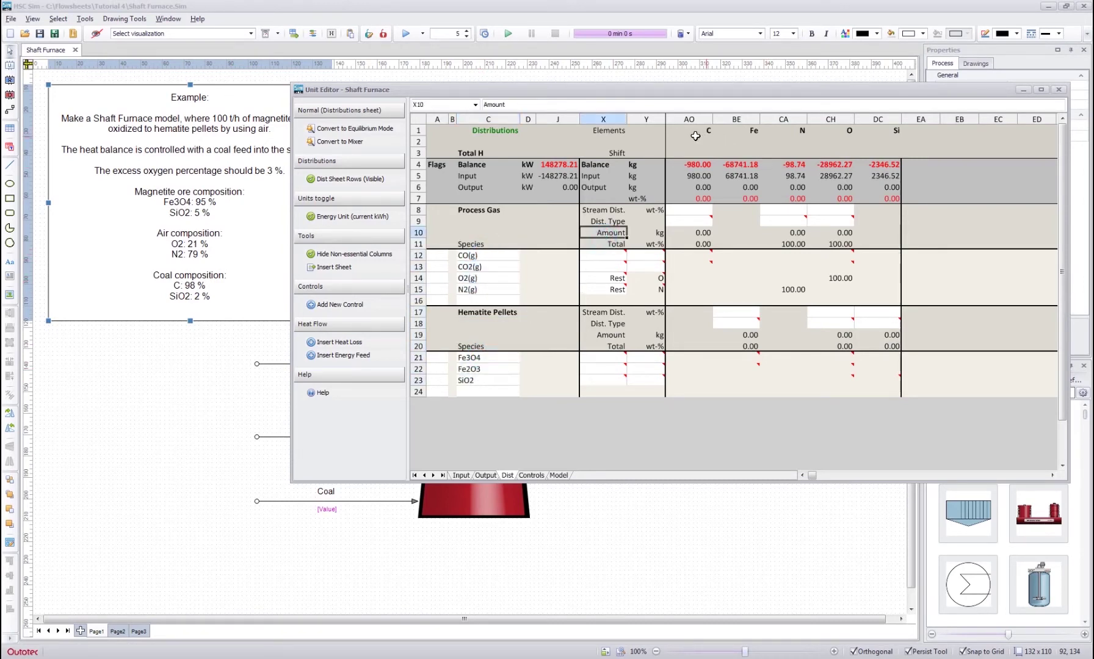
Compare the Input sheet with the Dist sheet's elements and species, and examine the balance rows and carbon's distribution cells in both output streams
{"action": "left_click", "coordinate": [459, 475]}
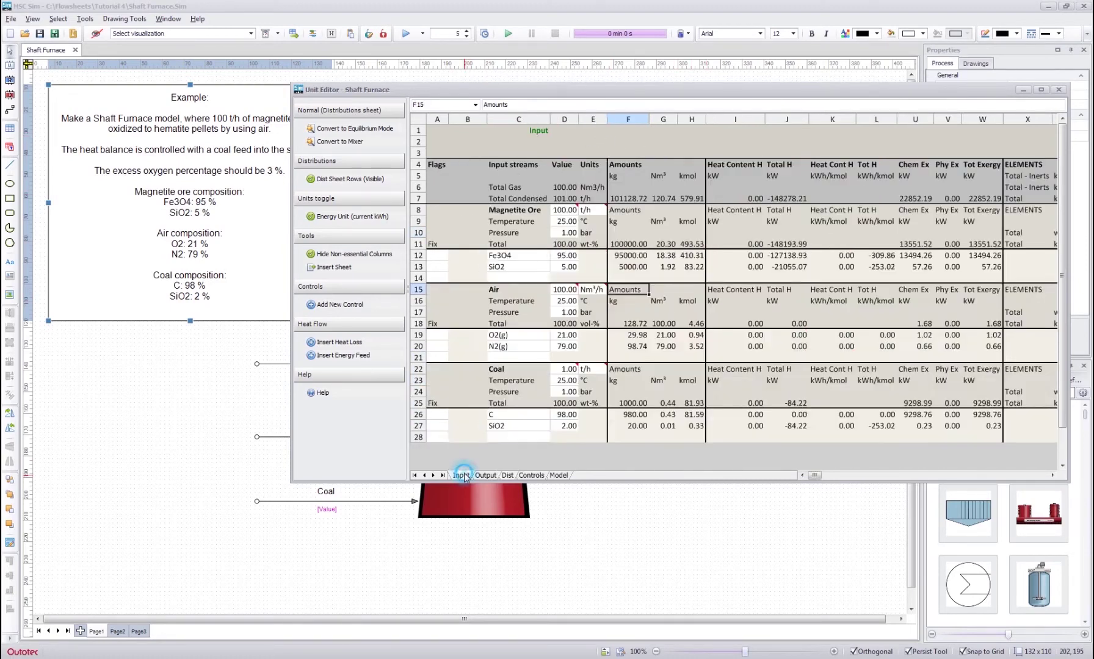
{"action": "left_click", "coordinate": [508, 478]}
{"action": "left_click_drag", "start_coordinate": [691, 132], "coordinate": [840, 134]}
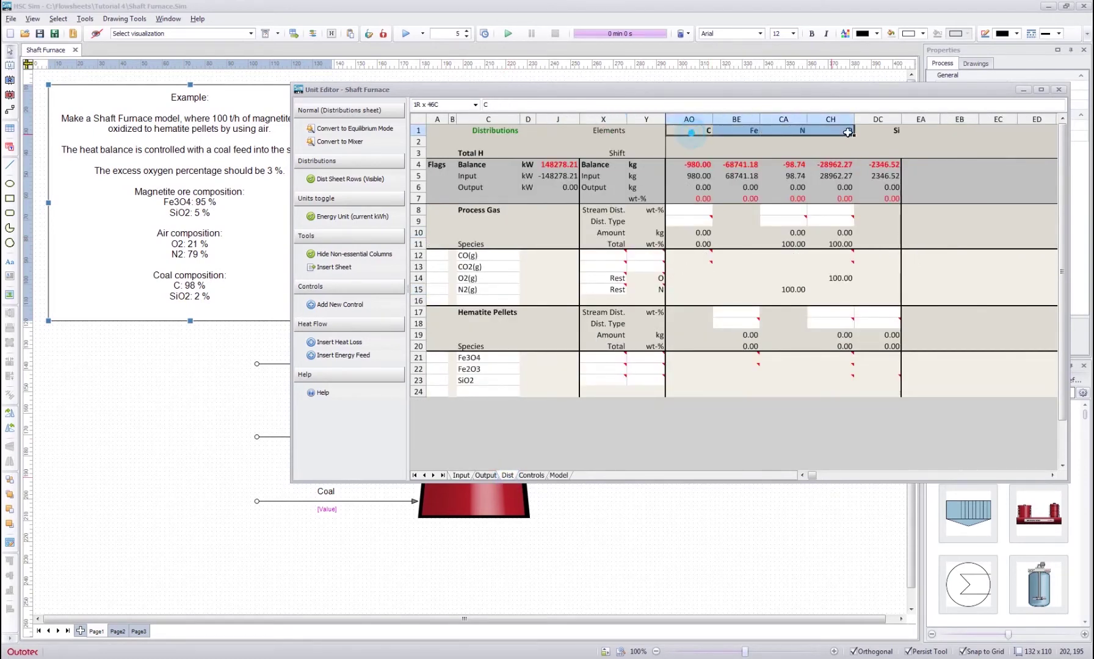
{"action": "left_click_drag", "start_coordinate": [487, 255], "coordinate": [482, 295]}
{"action": "left_click_drag", "start_coordinate": [487, 359], "coordinate": [487, 380]}
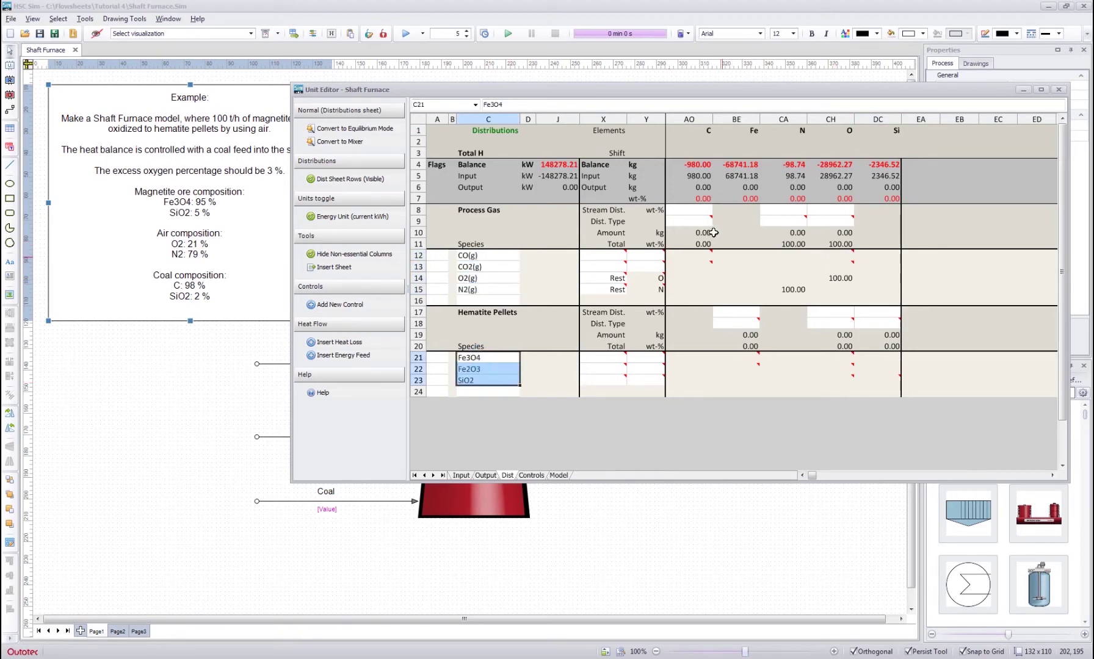
{"action": "left_click", "coordinate": [639, 162]}
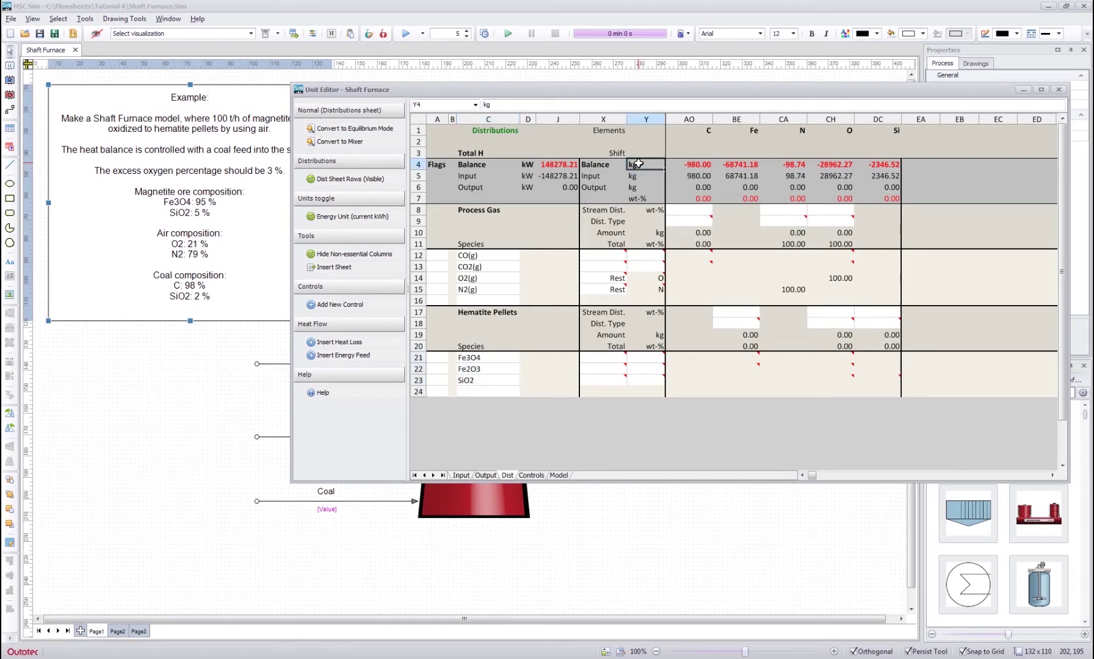
{"action": "left_click", "coordinate": [558, 210]}
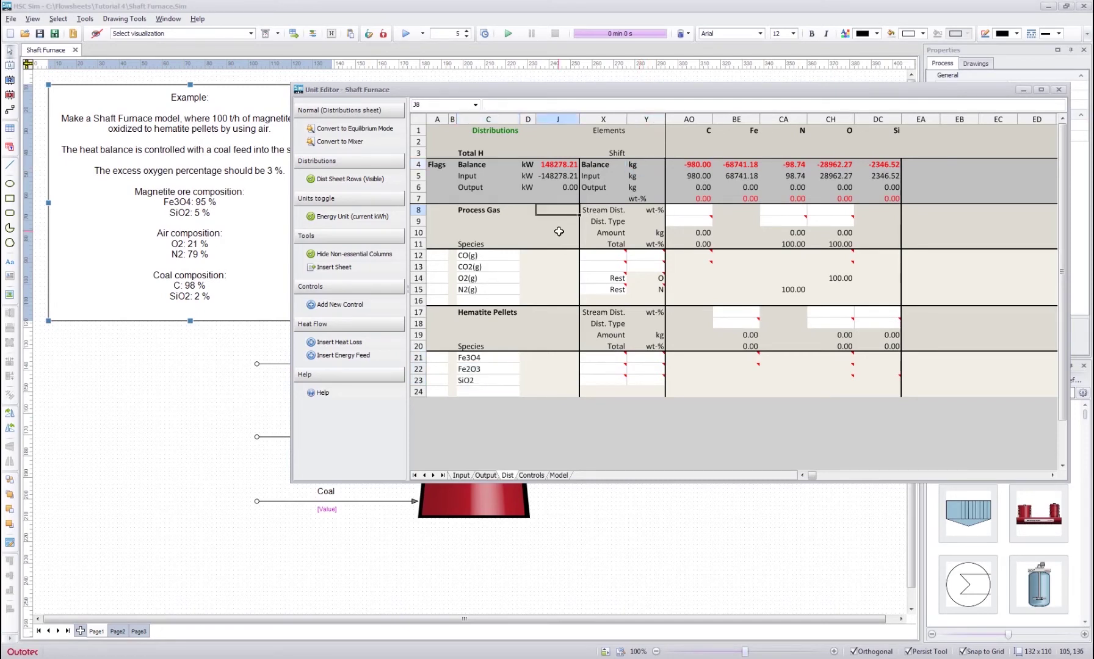
{"action": "left_click", "coordinate": [698, 221]}
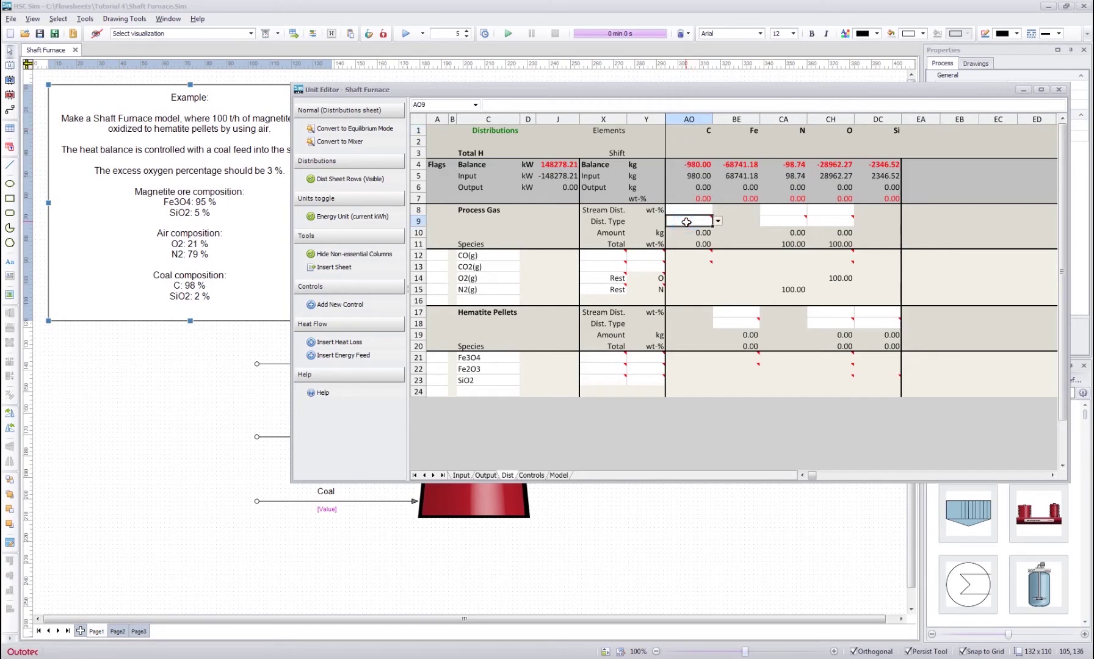
{"action": "left_click", "coordinate": [683, 323]}
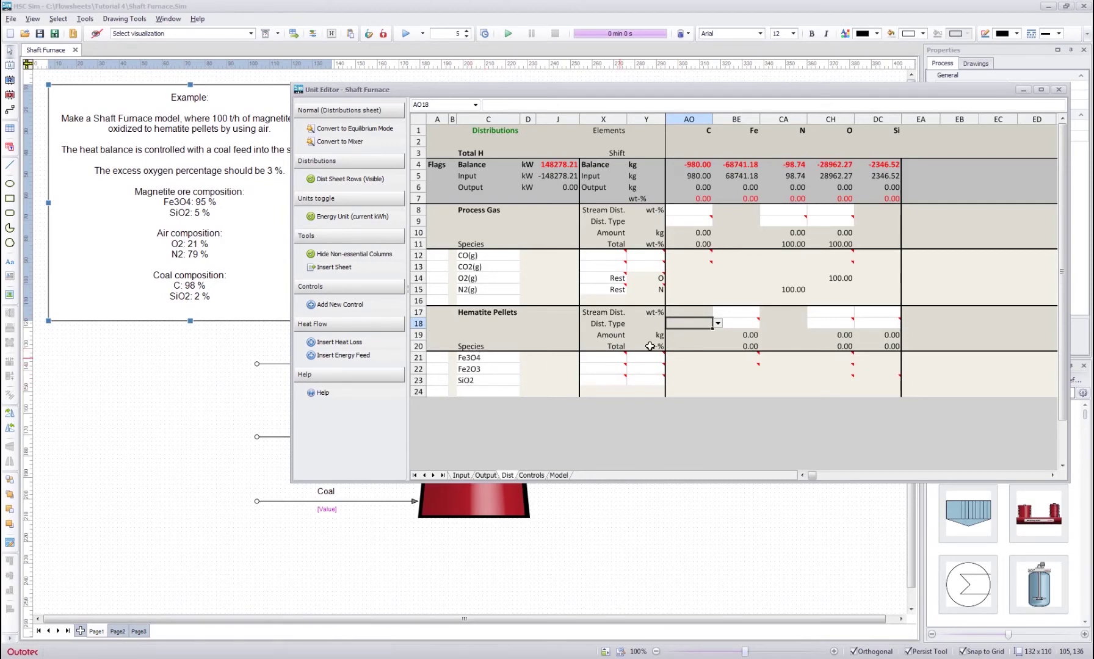
{"action": "left_click_drag", "start_coordinate": [689, 313], "coordinate": [691, 319]}
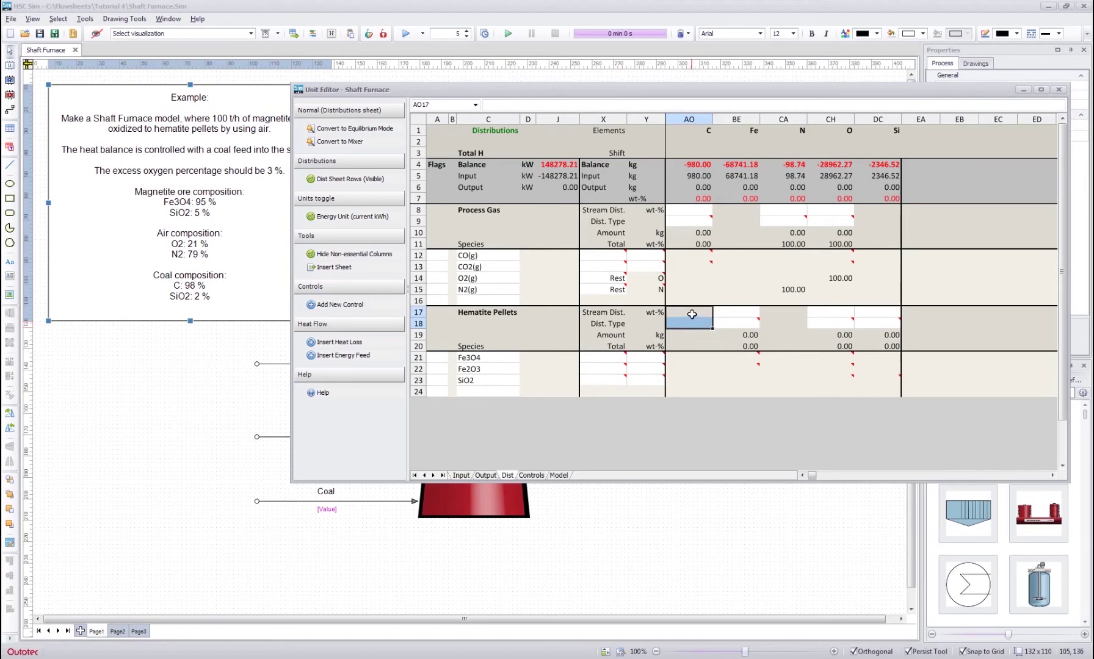
Set carbon's stream distribution in the Process Gas stream to 100 wt-%
{"action": "left_click", "coordinate": [694, 212]}
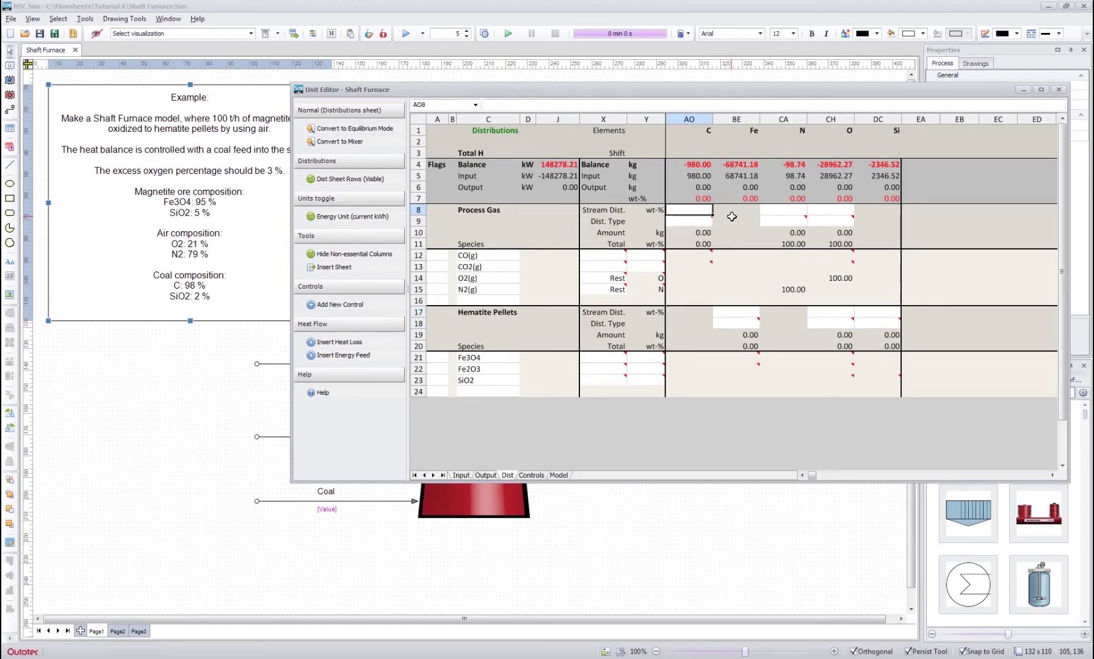
{"action": "type", "text": "100"}
{"action": "key", "text": "Return"}
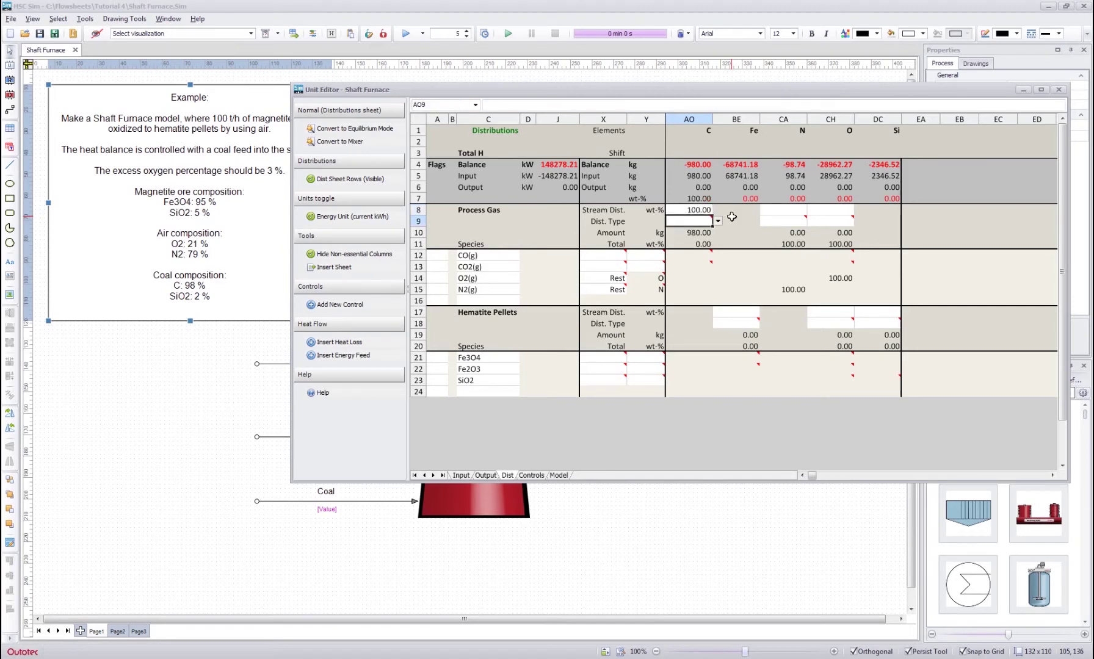
{"action": "left_click", "coordinate": [696, 209]}
{"action": "left_click", "coordinate": [620, 209]}
{"action": "left_click", "coordinate": [699, 209]}
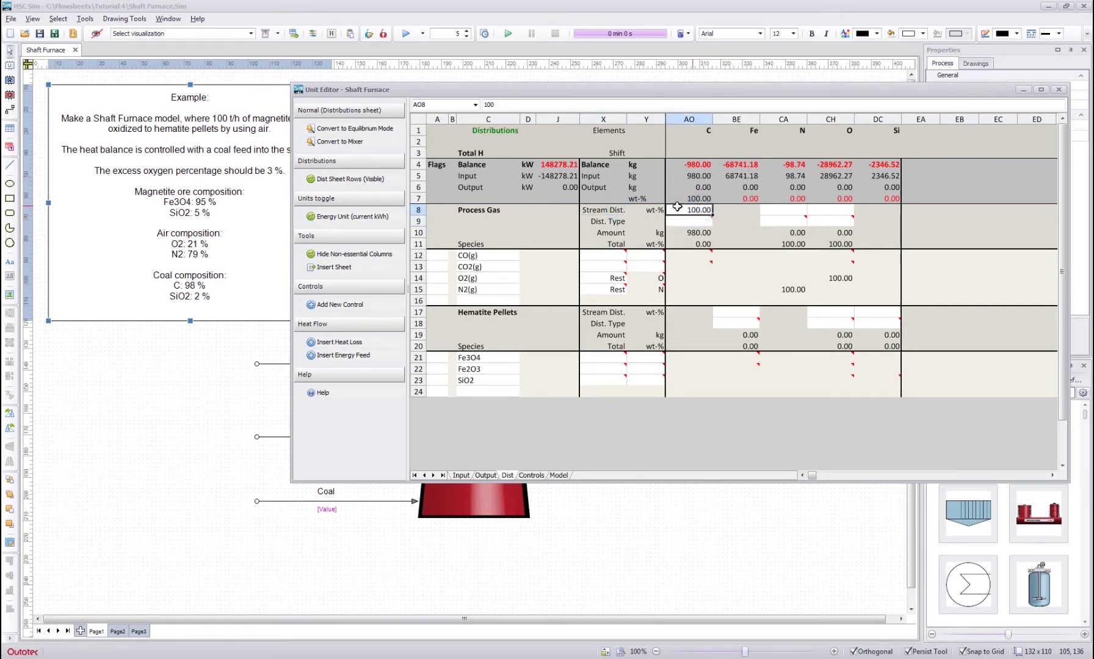
Set carbon's distribution type in the Process Gas stream to Fixed
{"action": "left_click", "coordinate": [608, 222]}
{"action": "key", "text": "Right"}
{"action": "key", "text": "Right"}
{"action": "key", "text": "Right"}
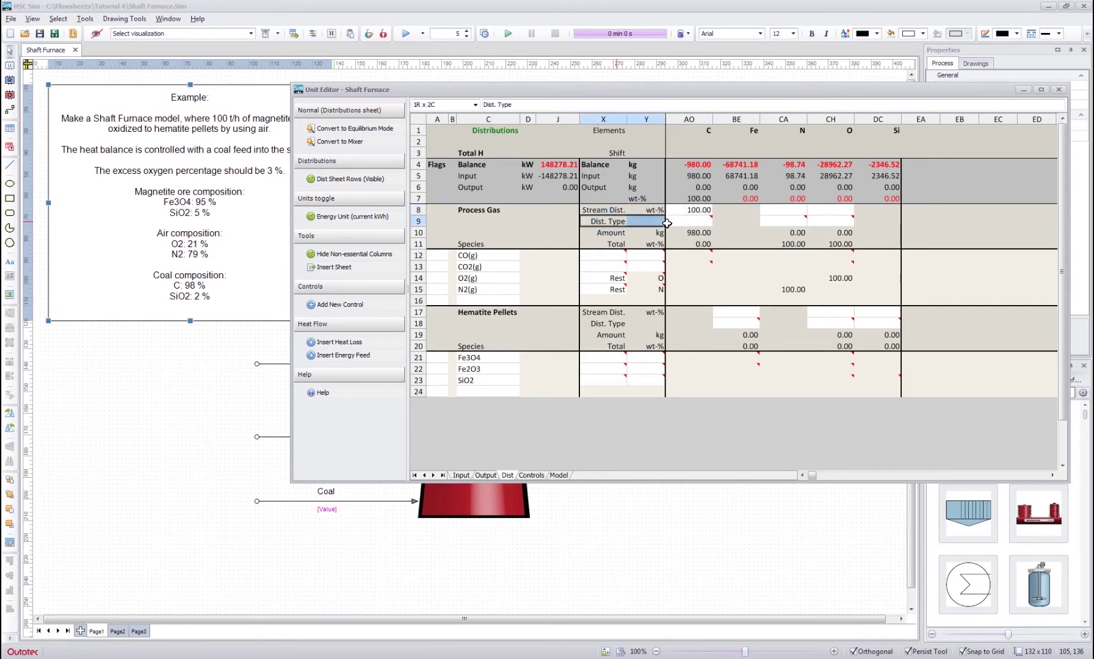
{"action": "left_click", "coordinate": [689, 221]}
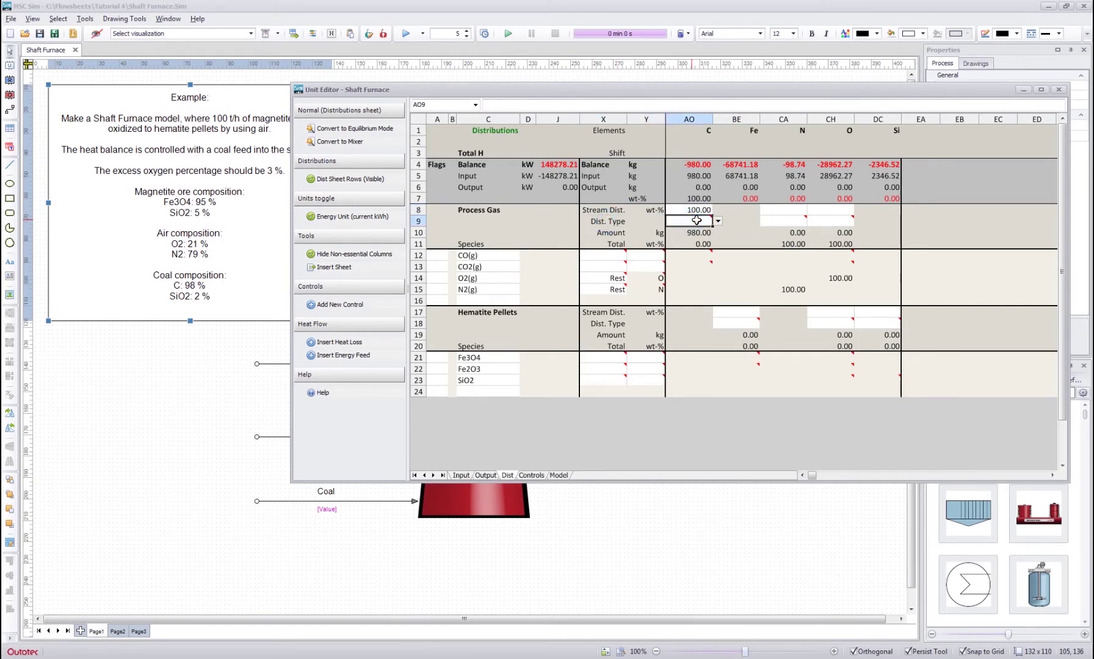
{"action": "left_click", "coordinate": [718, 221]}
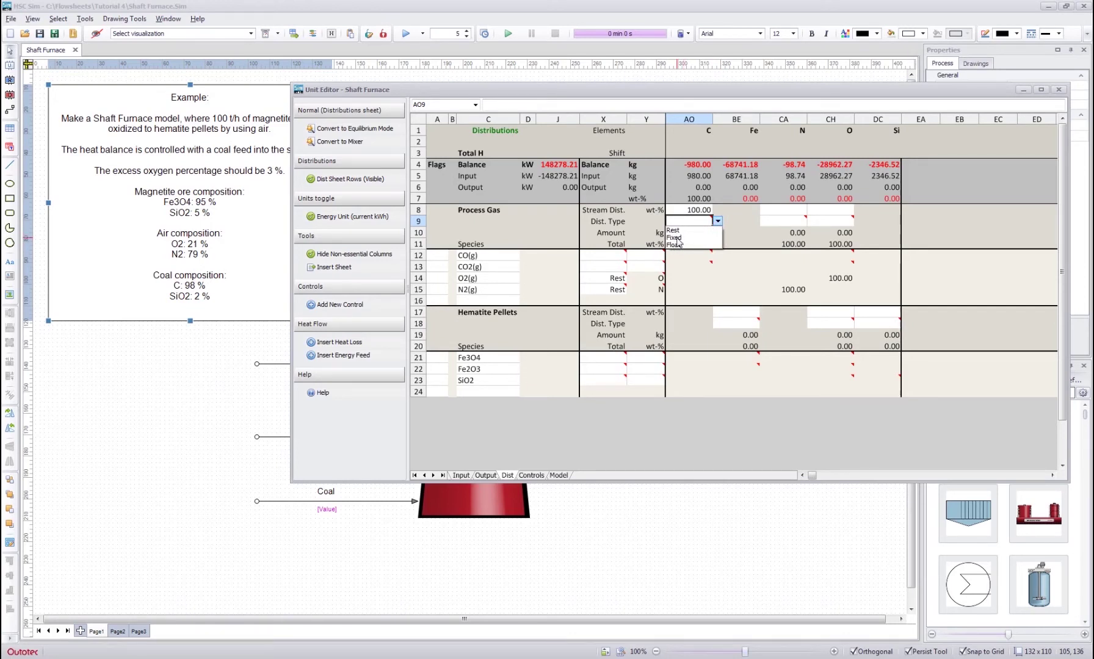
{"action": "left_click", "coordinate": [674, 238]}
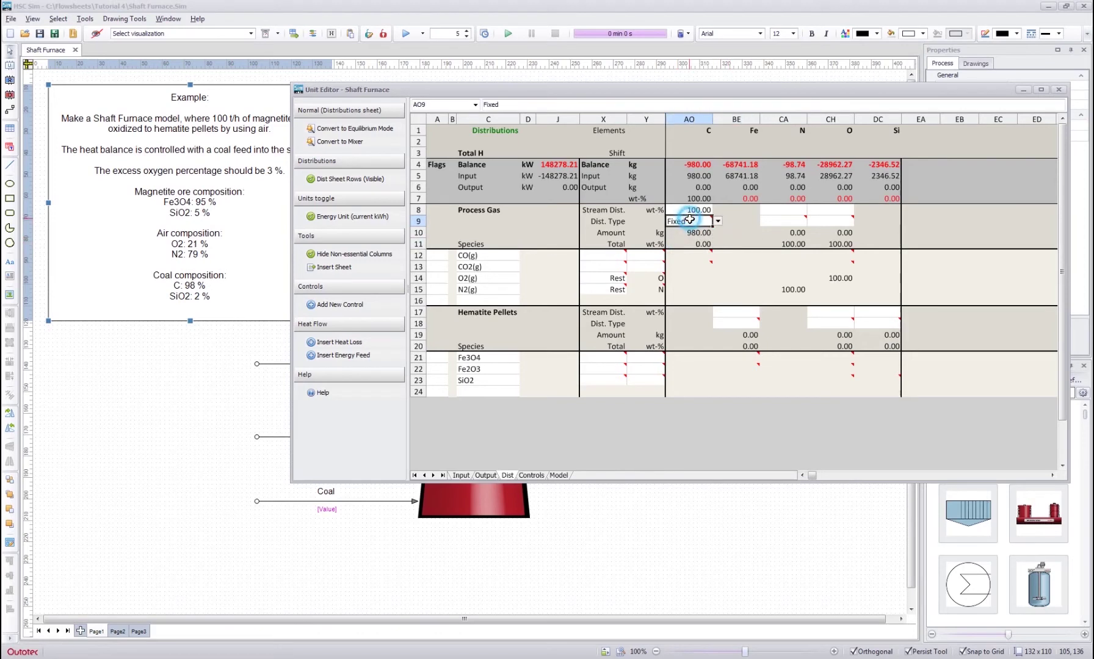
{"action": "left_click", "coordinate": [678, 209]}
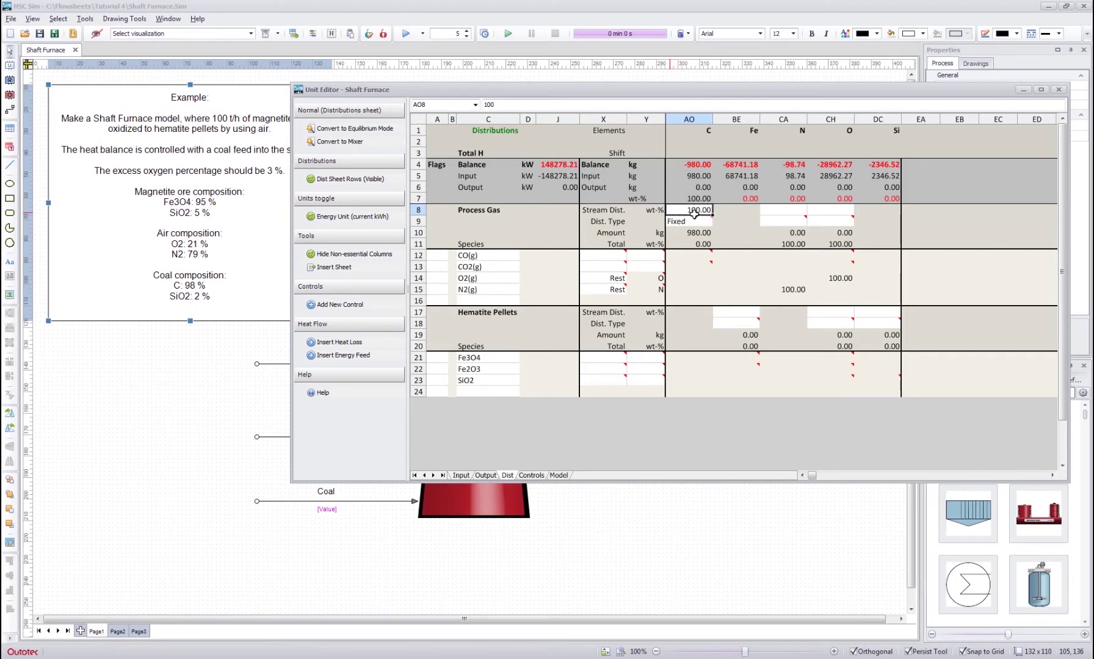
{"action": "left_click", "coordinate": [655, 209]}
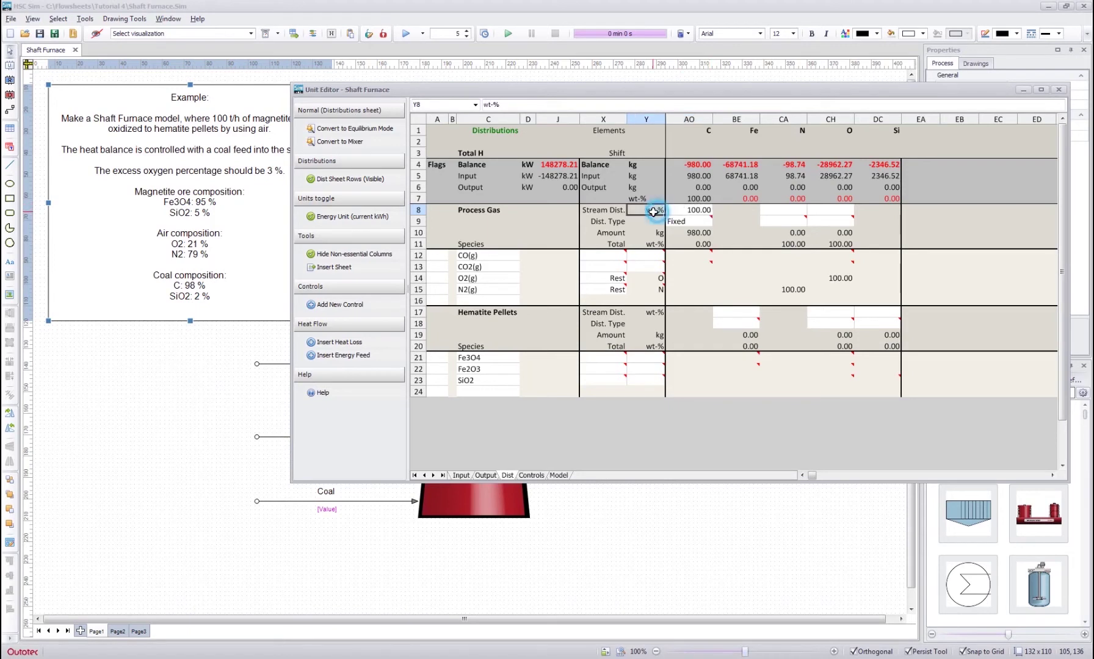
{"action": "left_click", "coordinate": [693, 208]}
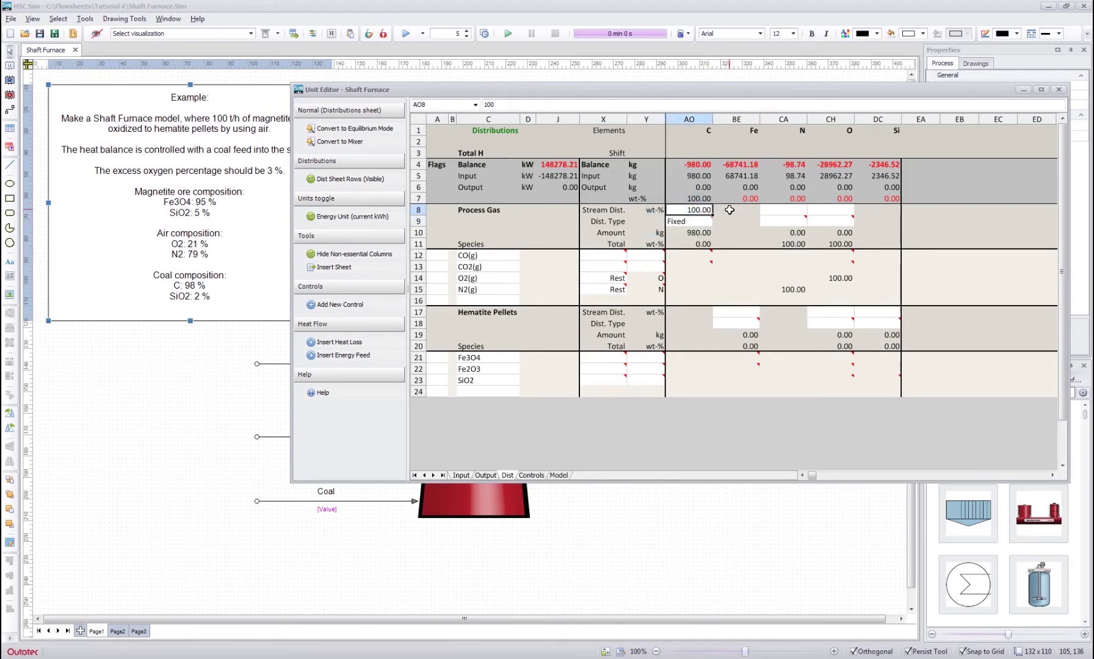
Set carbon's distribution type in the Process Gas stream to Rest and check the formula in its stream distribution cell
{"action": "left_click", "coordinate": [730, 210]}
{"action": "key", "text": "Down"}
{"action": "key", "text": "Down"}
{"action": "key", "text": "Down"}
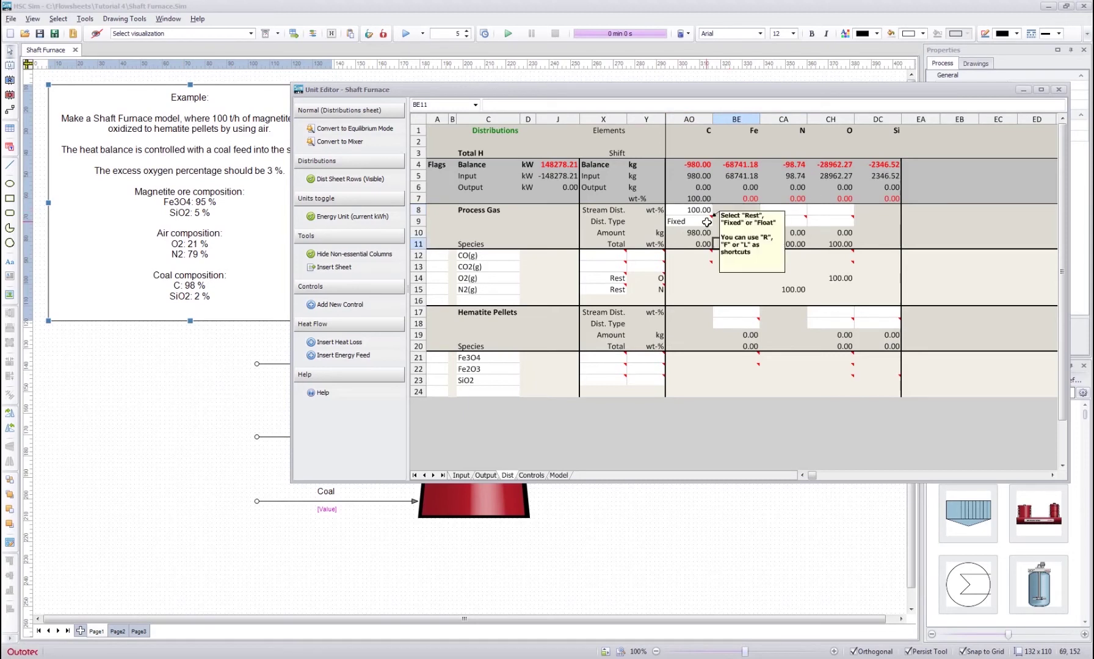
{"action": "left_click", "coordinate": [706, 222]}
{"action": "left_click", "coordinate": [718, 222]}
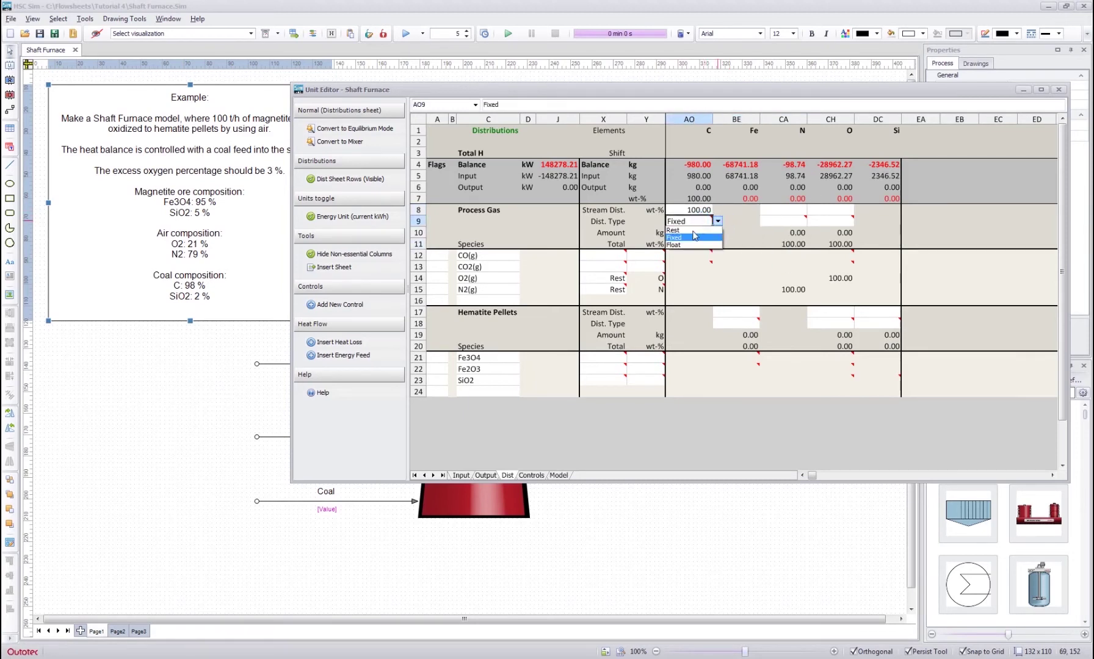
{"action": "left_click", "coordinate": [678, 230]}
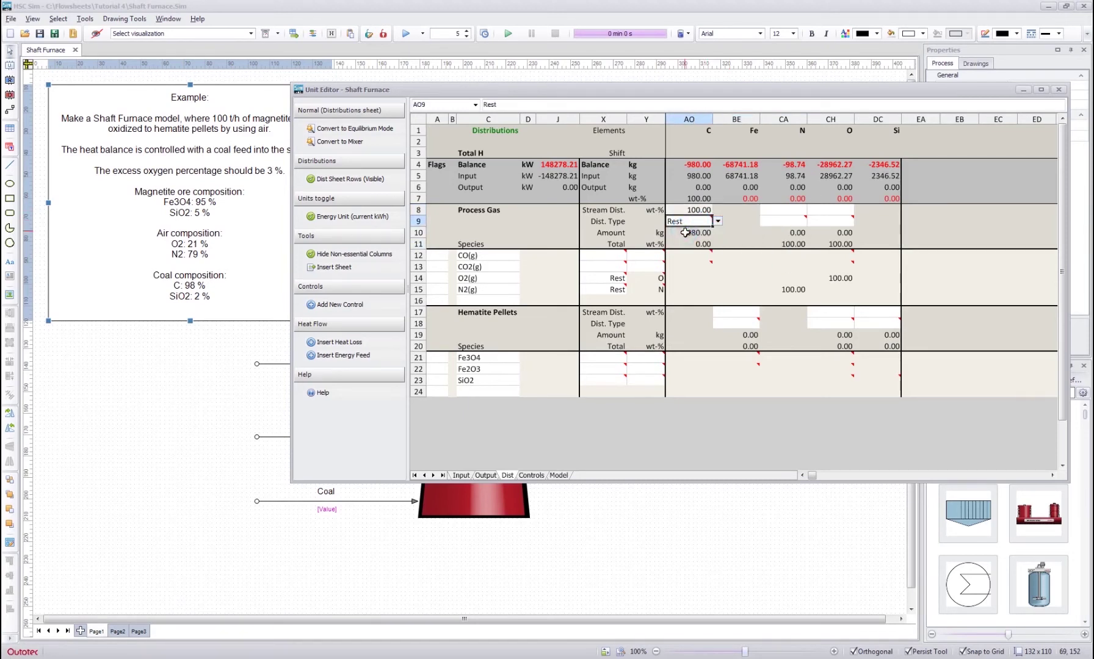
{"action": "left_click", "coordinate": [728, 209]}
{"action": "left_click", "coordinate": [690, 210]}
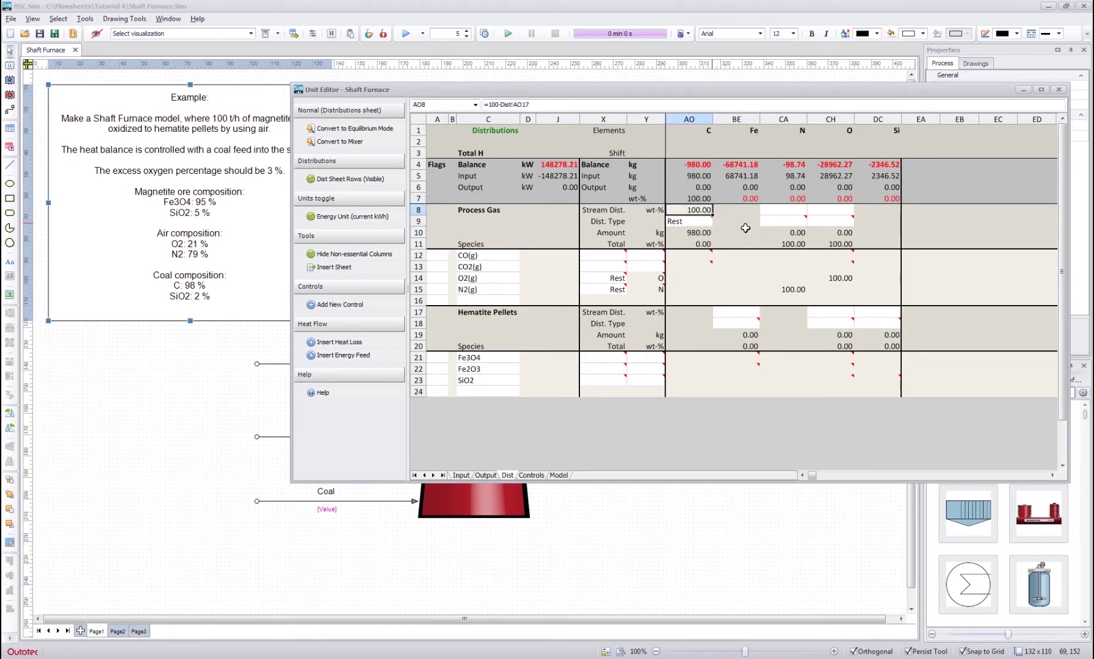
Try to edit carbon's Process Gas stream distribution value directly
{"action": "double_click", "coordinate": [696, 210]}
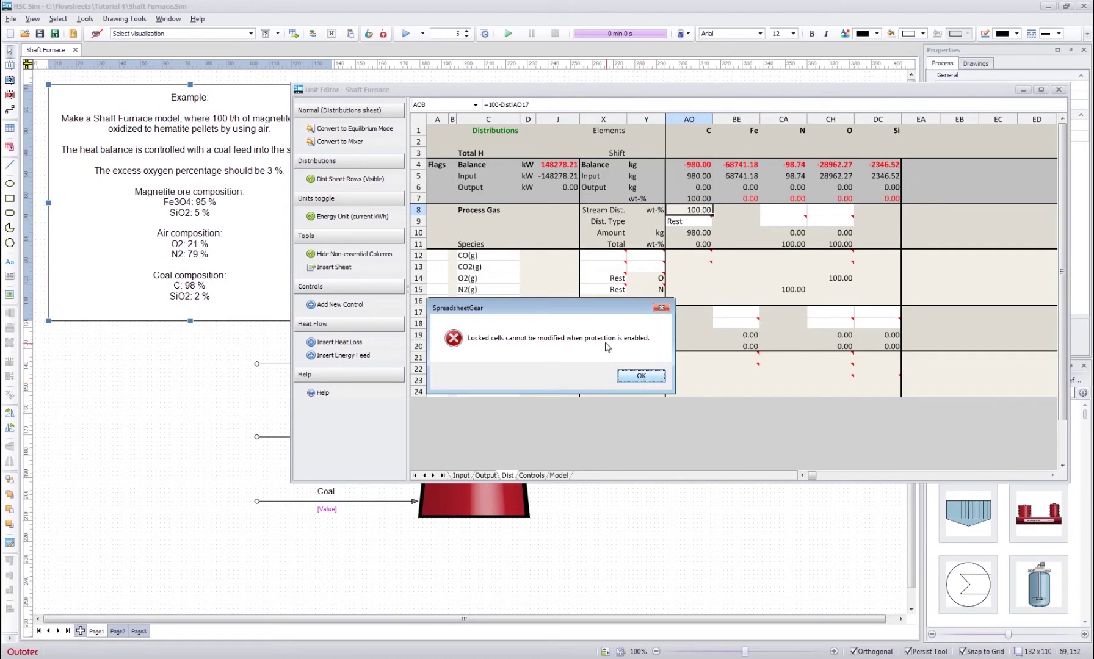
{"action": "left_click", "coordinate": [640, 377]}
{"action": "left_click", "coordinate": [746, 255]}
{"action": "left_click", "coordinate": [729, 221]}
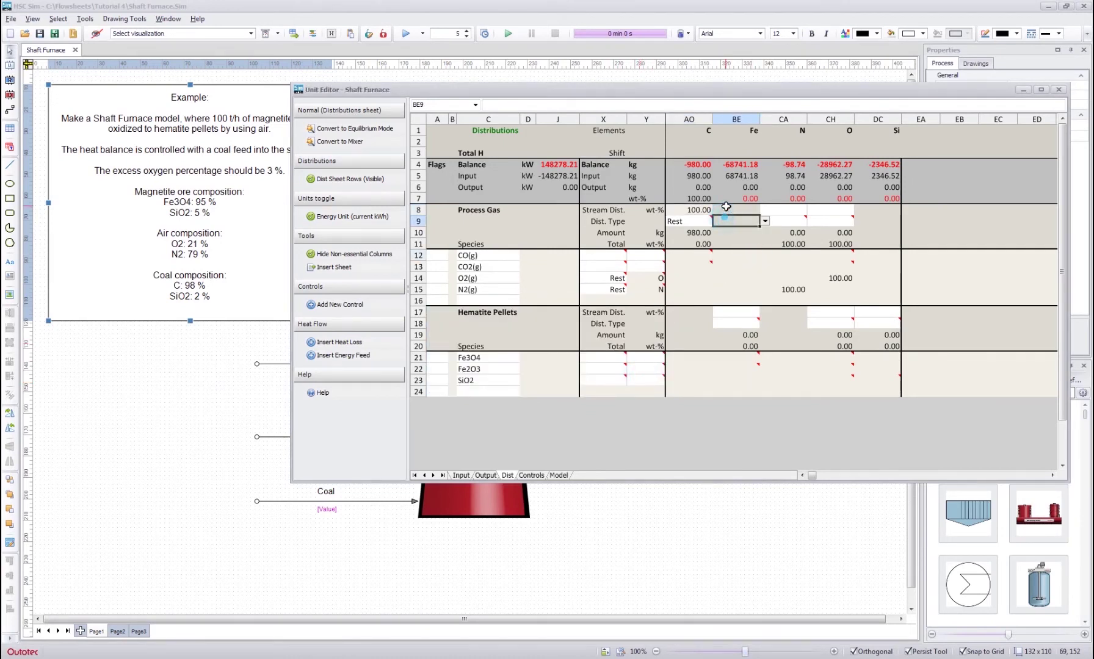
Examine carbon's balance and input rows, its Process Gas distribution formula and amount, and the carbon distribution cells of Hematite Pellets
{"action": "left_click", "coordinate": [691, 210]}
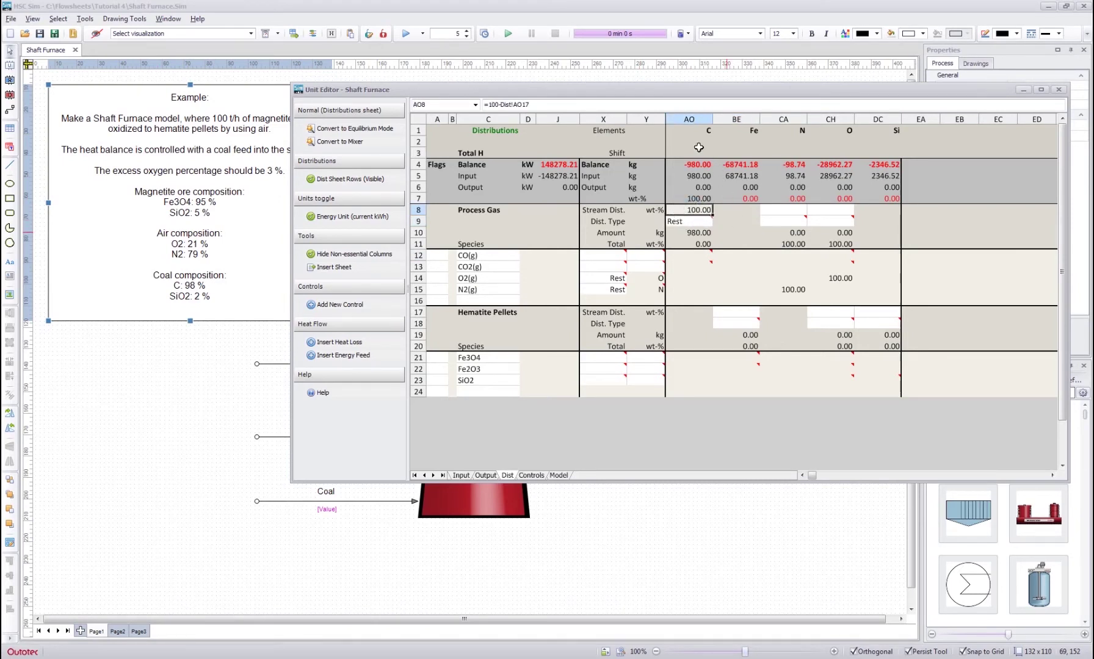
{"action": "left_click_drag", "start_coordinate": [690, 131], "coordinate": [688, 179]}
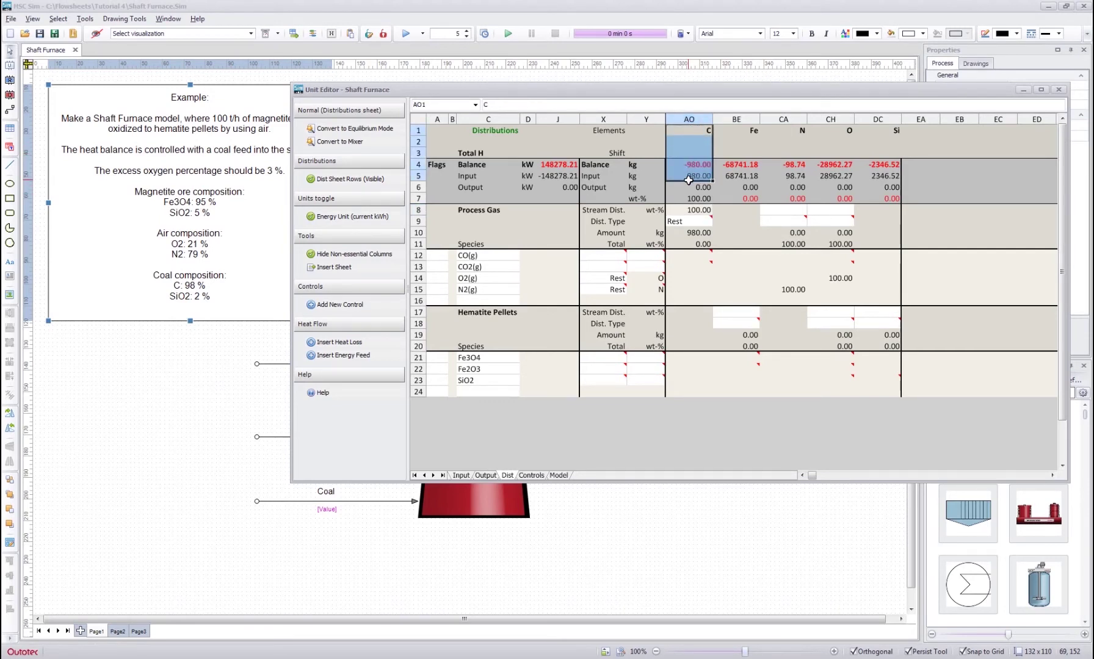
{"action": "left_click", "coordinate": [685, 211]}
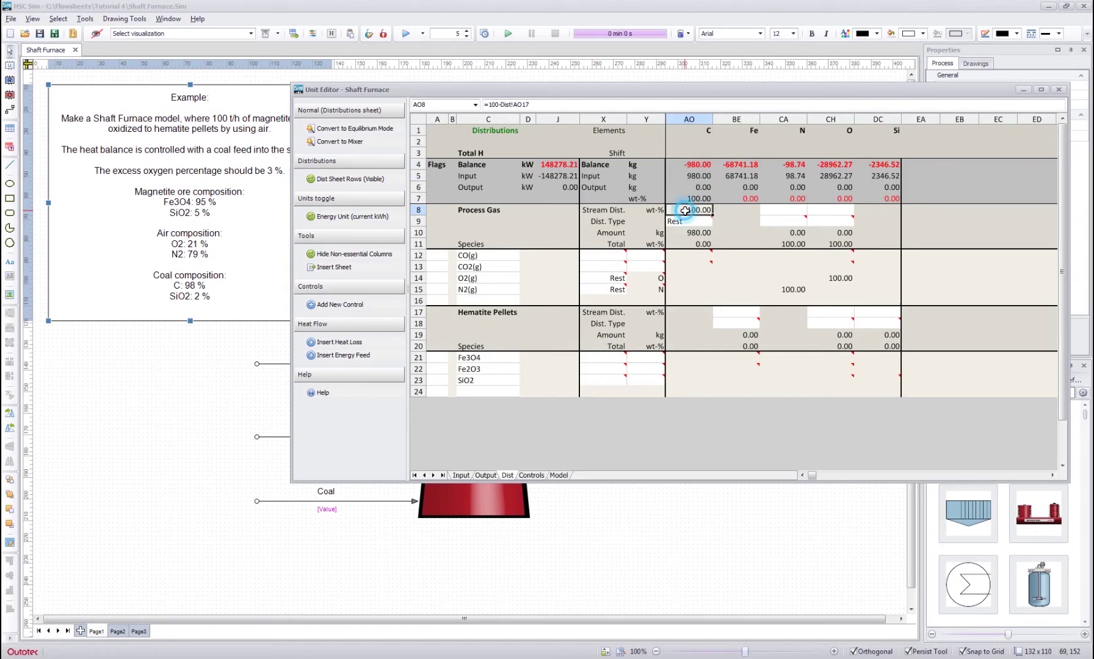
{"action": "left_click", "coordinate": [733, 221]}
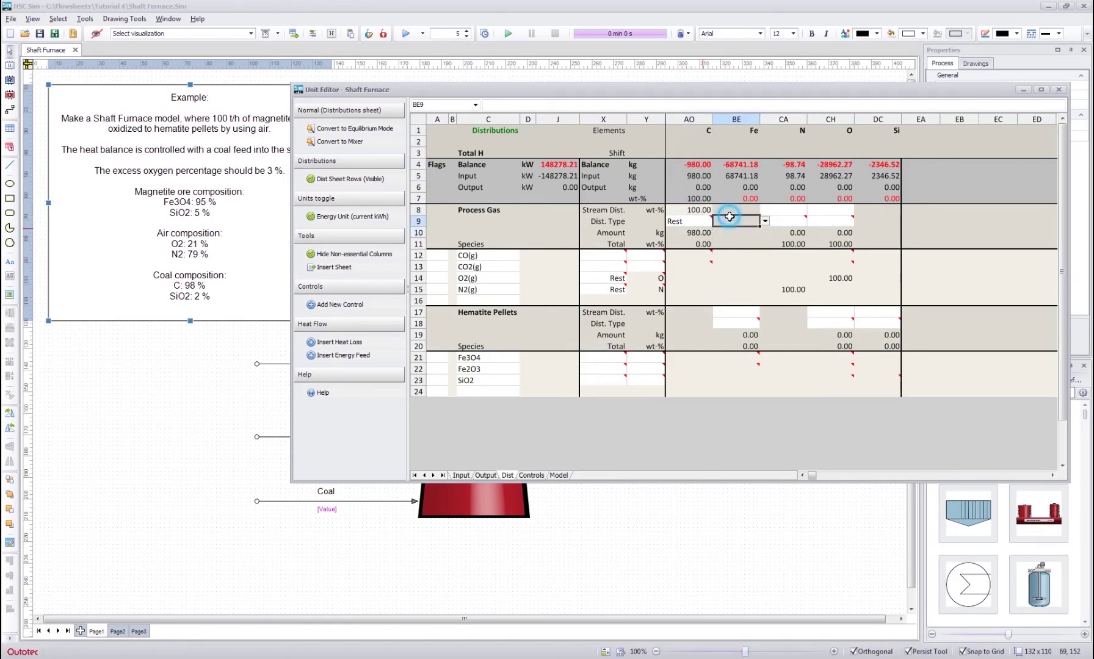
{"action": "left_click", "coordinate": [726, 242]}
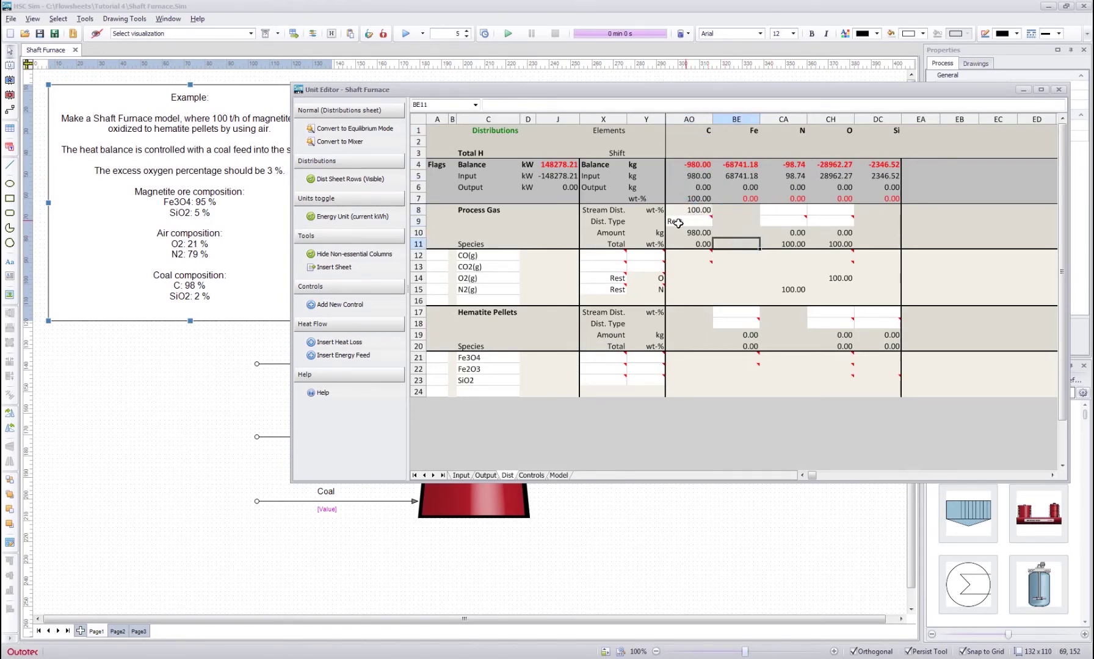
{"action": "left_click", "coordinate": [697, 208]}
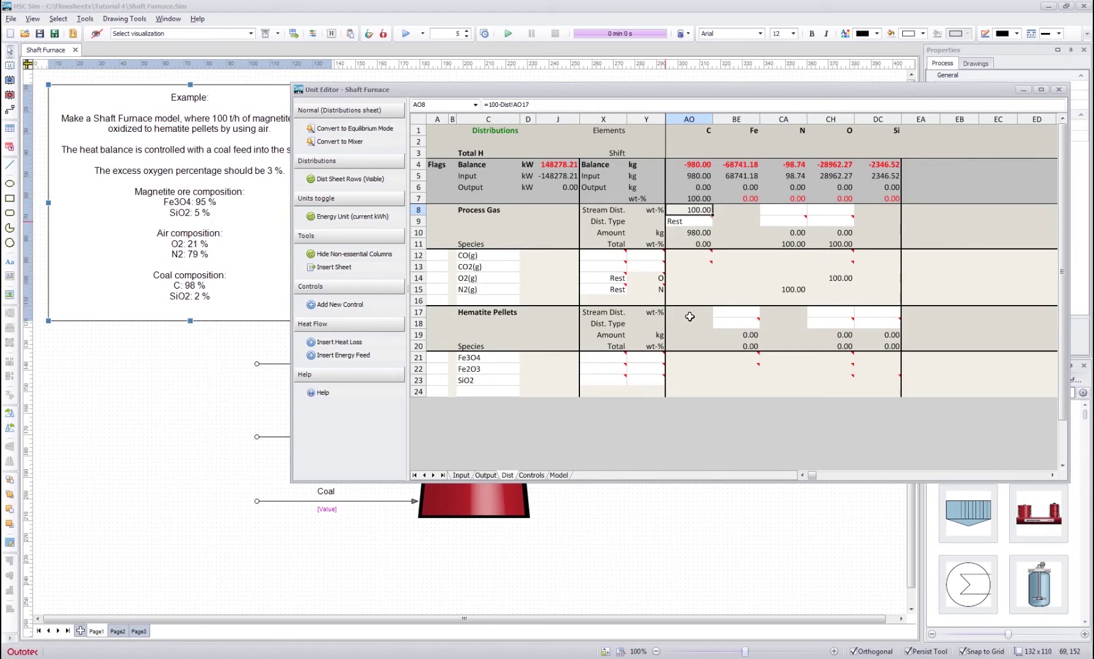
{"action": "left_click_drag", "start_coordinate": [689, 311], "coordinate": [688, 327]}
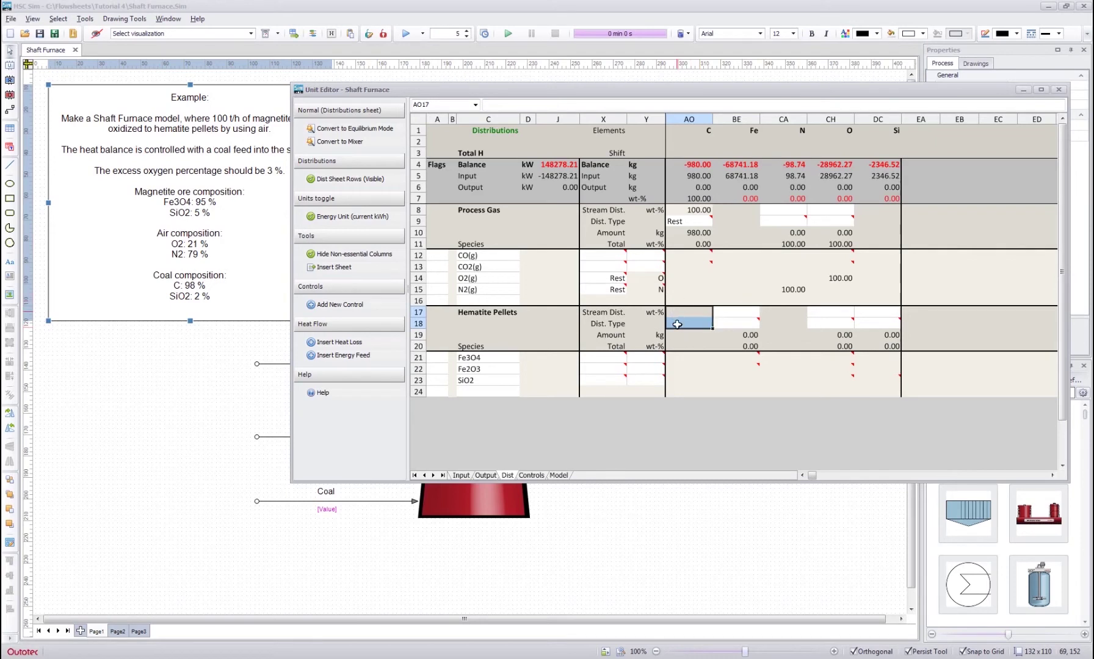
{"action": "left_click", "coordinate": [693, 237]}
{"action": "left_click", "coordinate": [735, 234]}
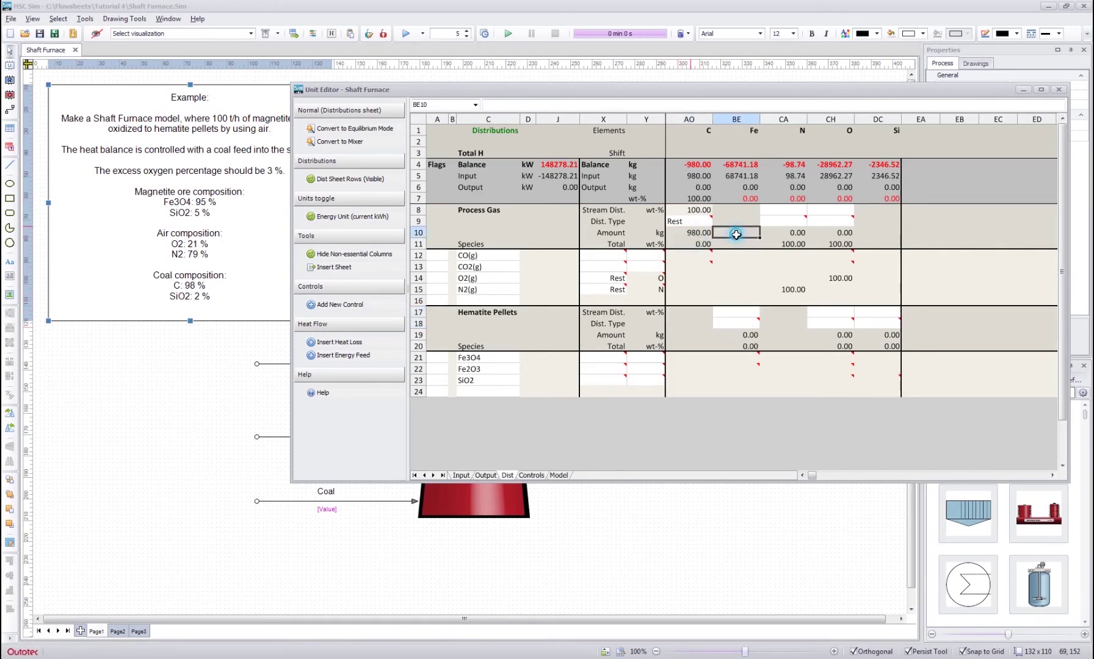
{"action": "mouse_move", "coordinate": [674, 221]}
{"action": "left_click", "coordinate": [735, 221]}
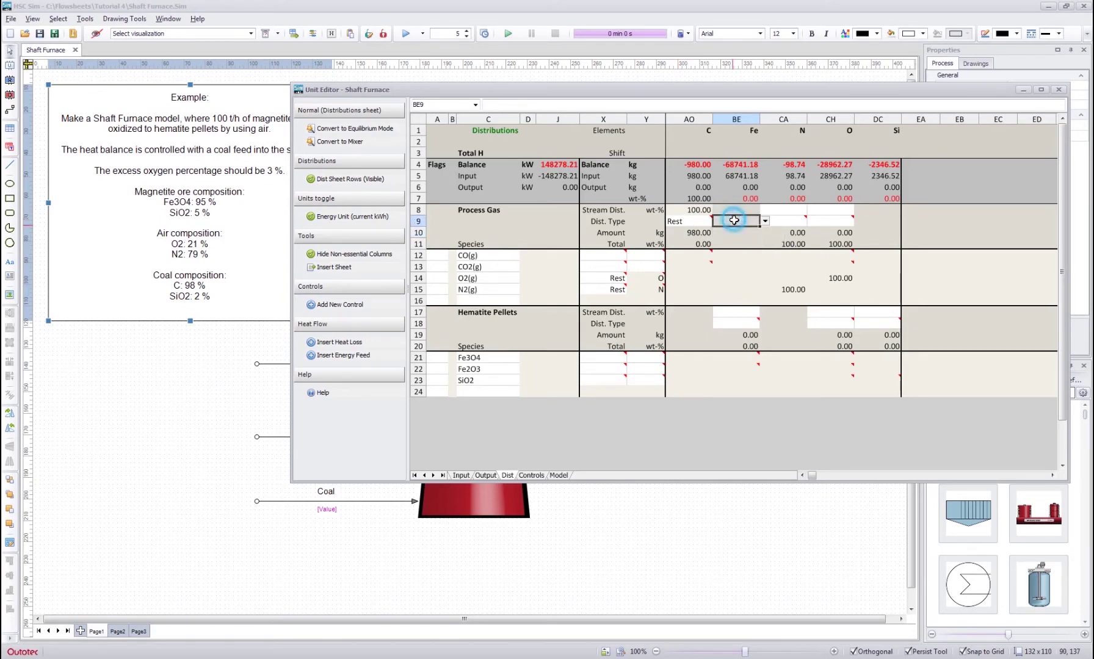
Set iron's distribution type in the Hematite Pellets stream to Rest
{"action": "left_click", "coordinate": [744, 132]}
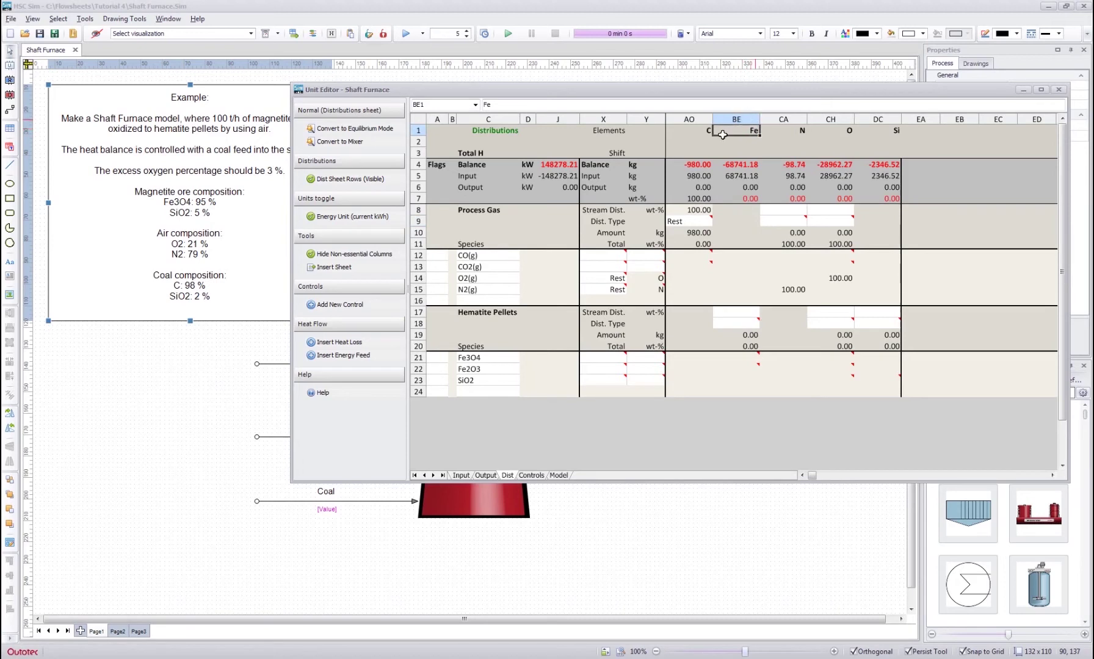
{"action": "left_click", "coordinate": [745, 208]}
{"action": "left_click", "coordinate": [738, 220]}
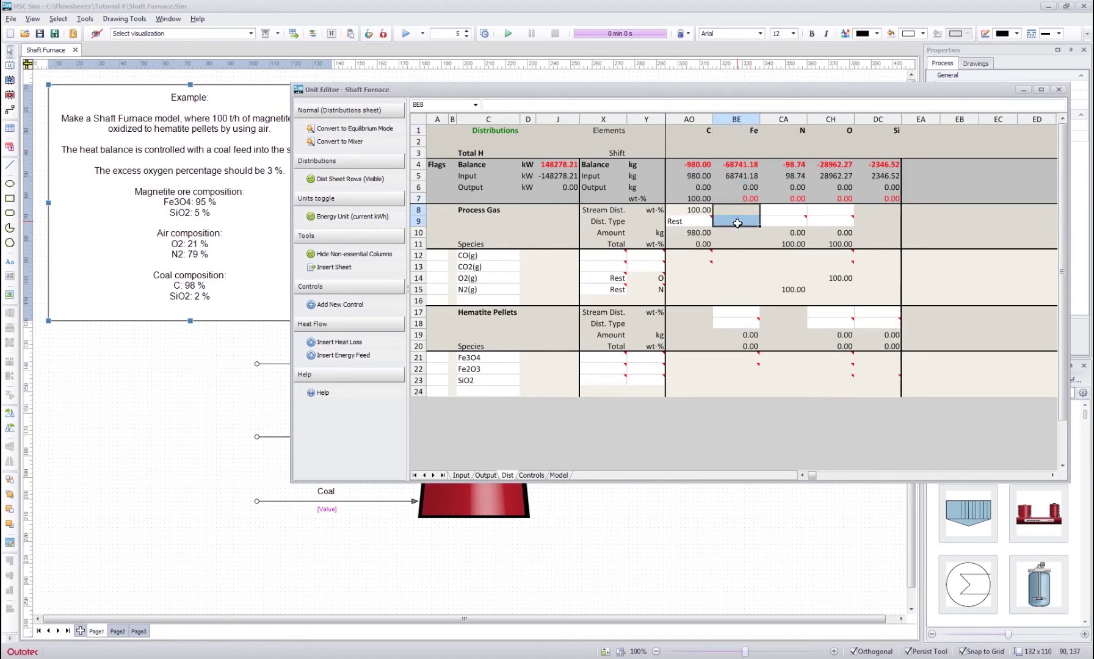
{"action": "left_click", "coordinate": [737, 315]}
{"action": "left_click", "coordinate": [738, 324]}
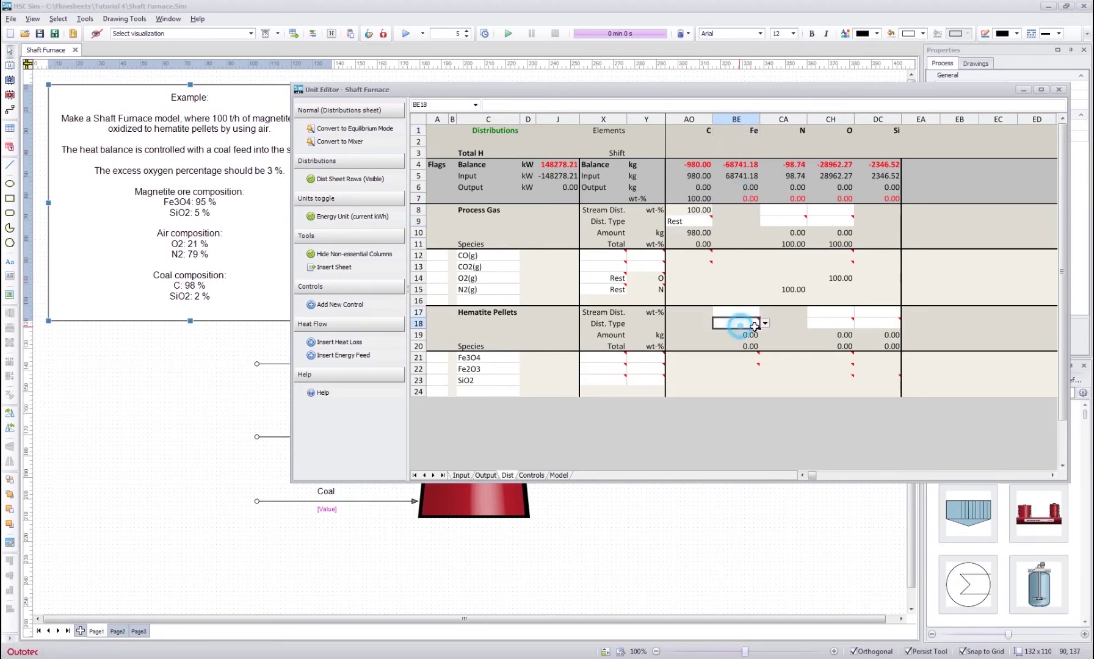
{"action": "left_click", "coordinate": [765, 323]}
{"action": "left_click", "coordinate": [722, 334]}
{"action": "left_click", "coordinate": [736, 311]}
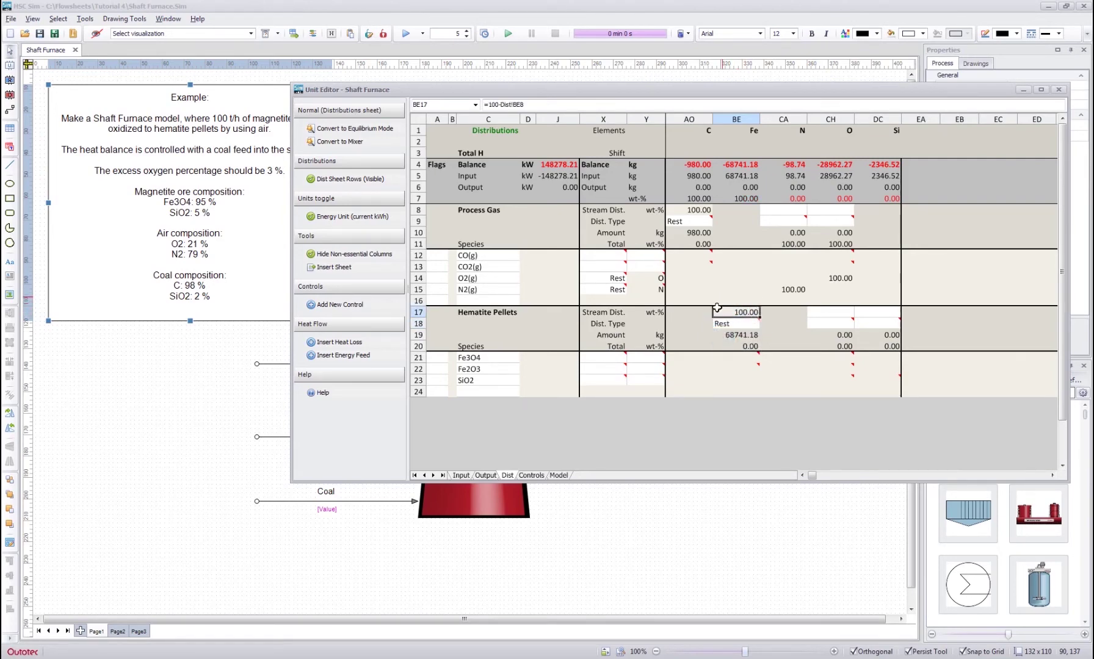
Set nitrogen's distribution type in the Process Gas stream to Rest
{"action": "left_click", "coordinate": [796, 131]}
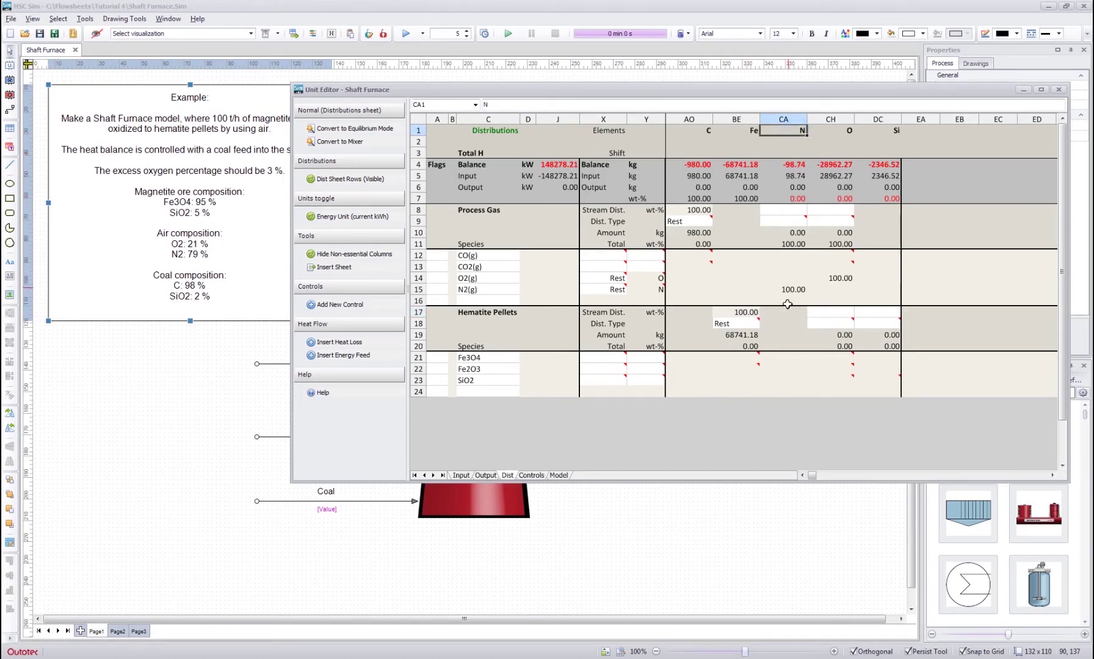
{"action": "left_click", "coordinate": [787, 223]}
{"action": "left_click", "coordinate": [811, 220]}
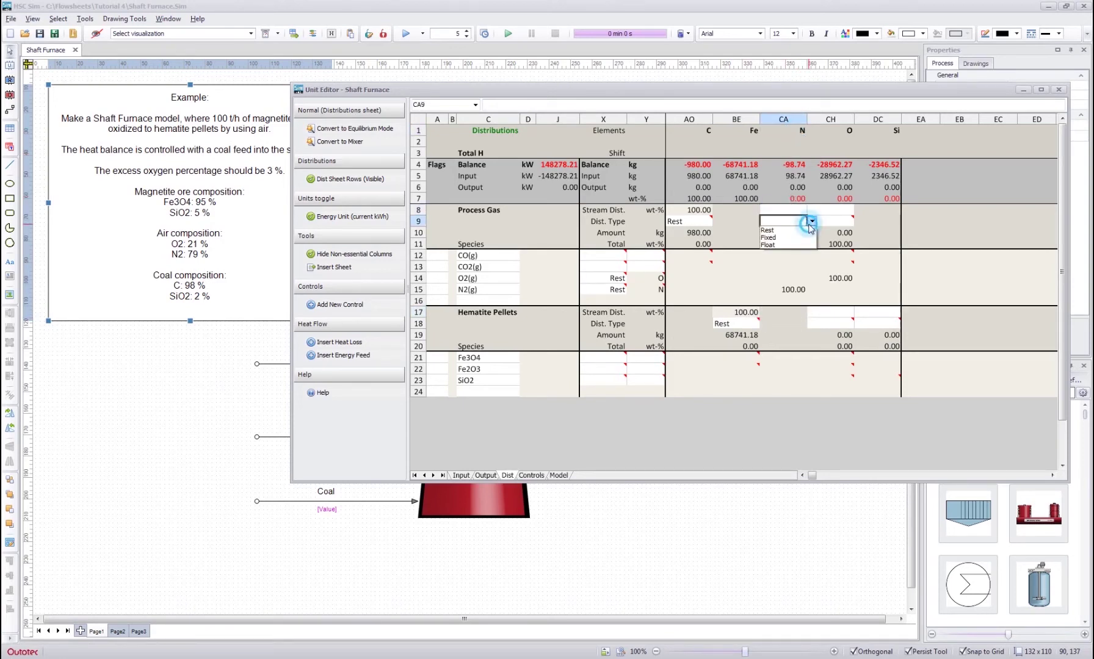
{"action": "left_click", "coordinate": [778, 230]}
{"action": "left_click", "coordinate": [771, 237]}
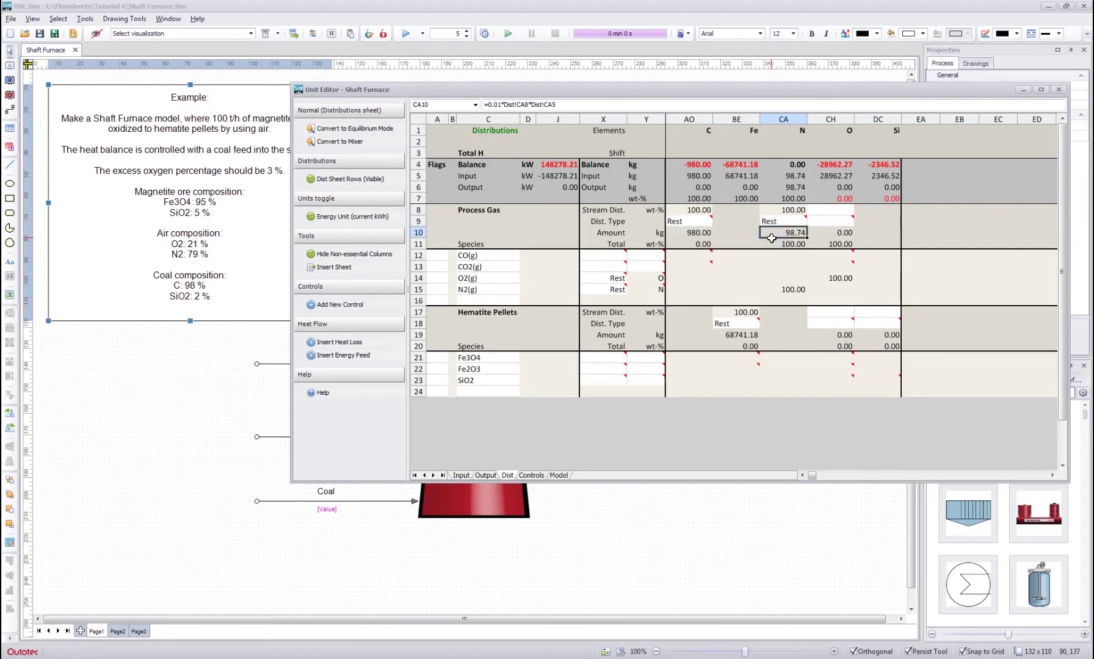
Set silicon's distribution type in the Hematite Pellets stream to Rest
{"action": "left_click", "coordinate": [879, 133]}
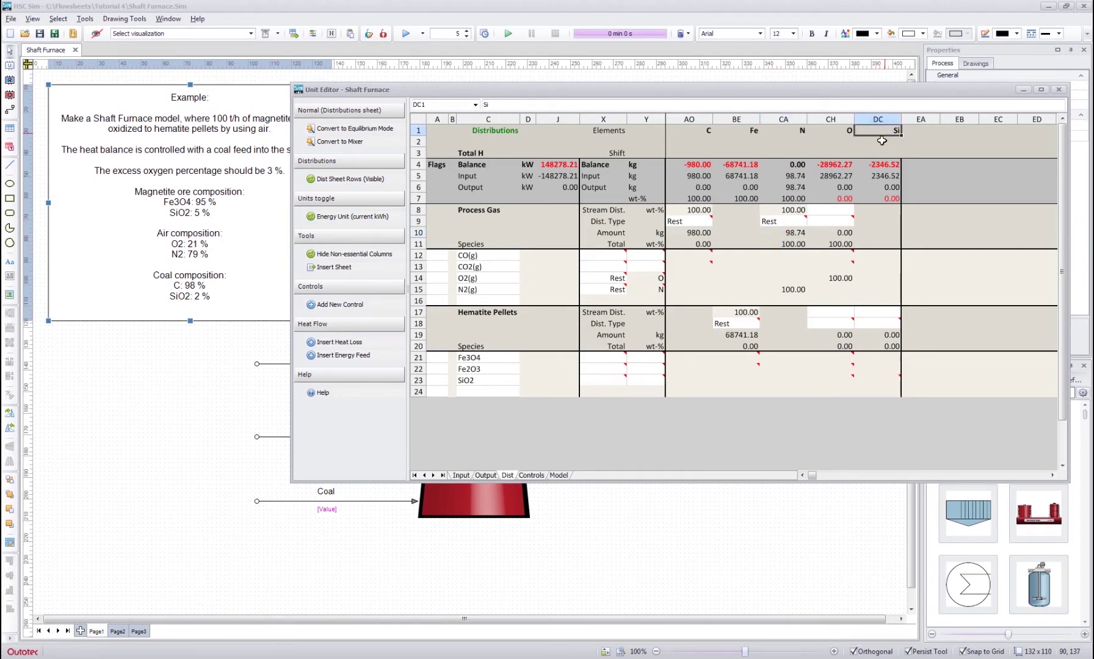
{"action": "left_click", "coordinate": [876, 322]}
{"action": "left_click", "coordinate": [906, 324]}
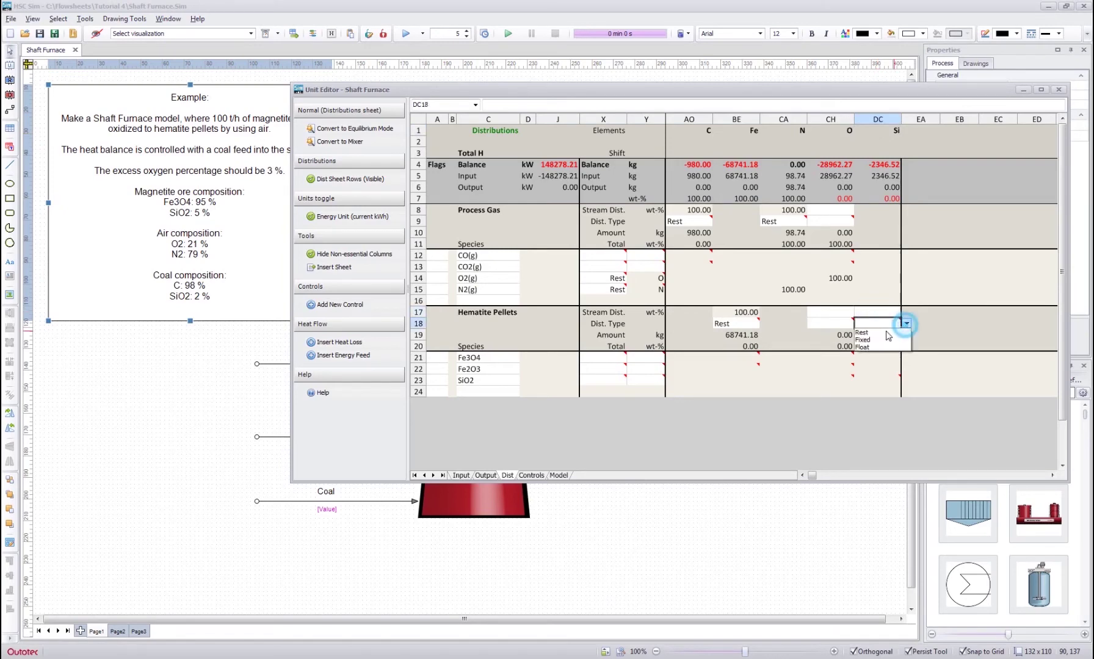
{"action": "left_click", "coordinate": [879, 333]}
{"action": "left_click", "coordinate": [924, 288]}
{"action": "left_click", "coordinate": [876, 278]}
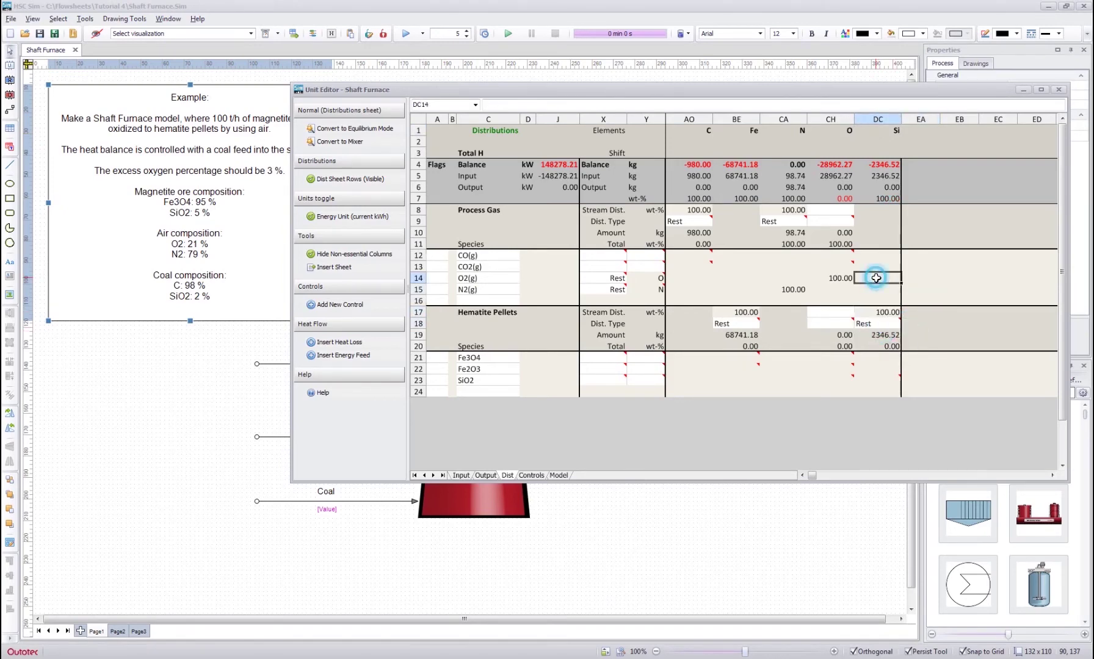
Examine oxygen's stream distribution cells in Process Gas and Hematite Pellets, and carbon's species total formula in Process Gas
{"action": "left_click", "coordinate": [876, 199]}
{"action": "left_click", "coordinate": [839, 131]}
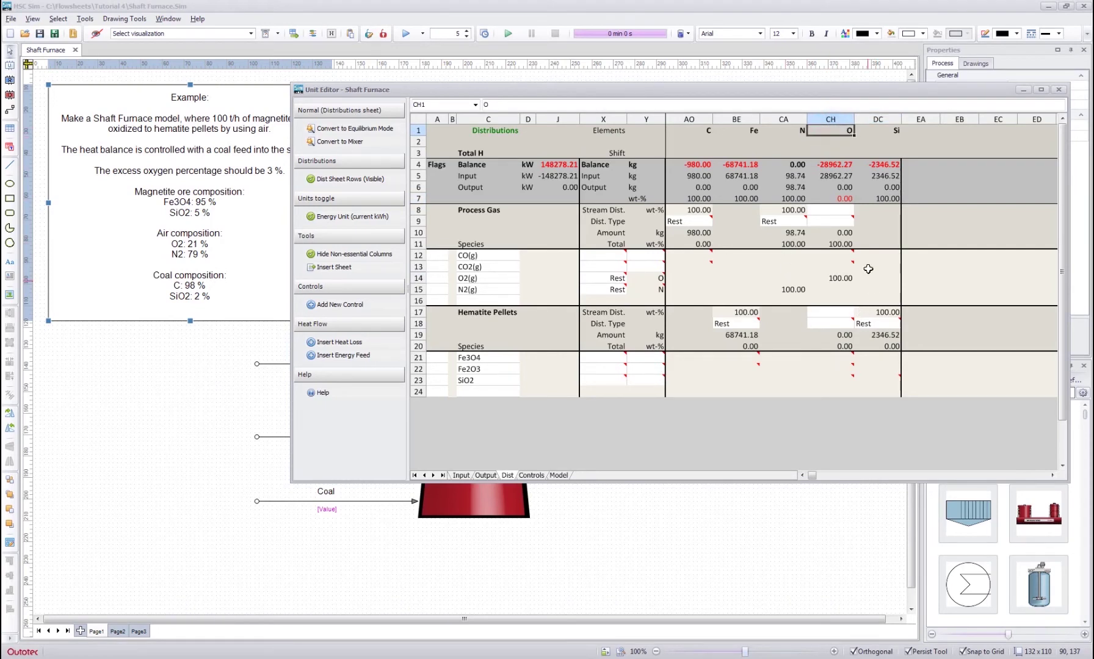
{"action": "left_click", "coordinate": [865, 253]}
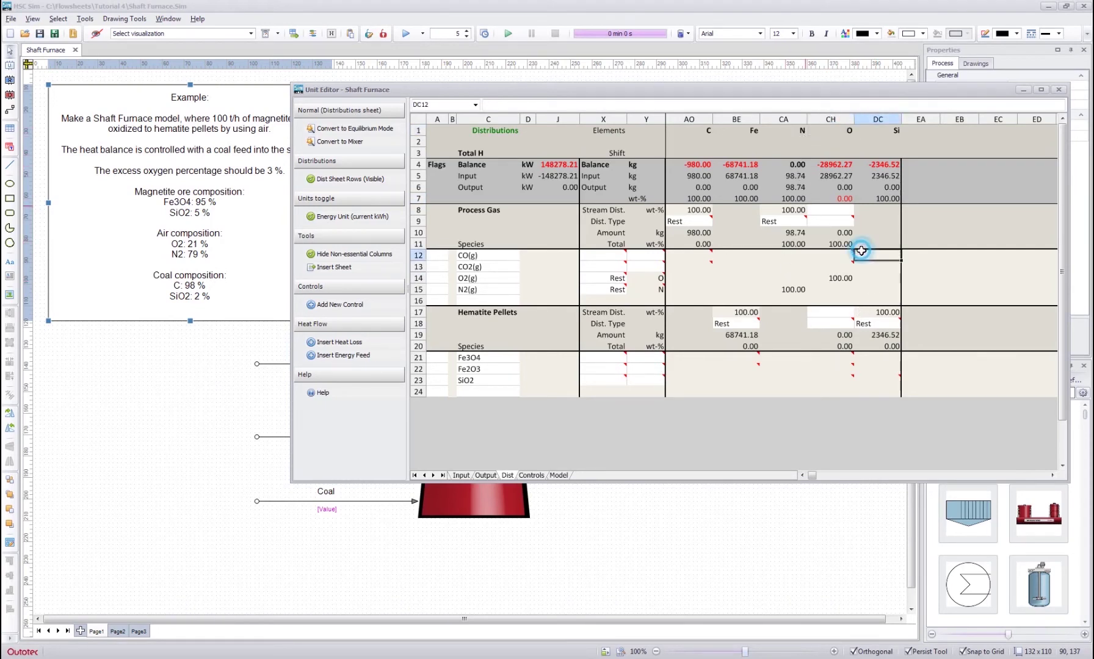
{"action": "left_click", "coordinate": [829, 214]}
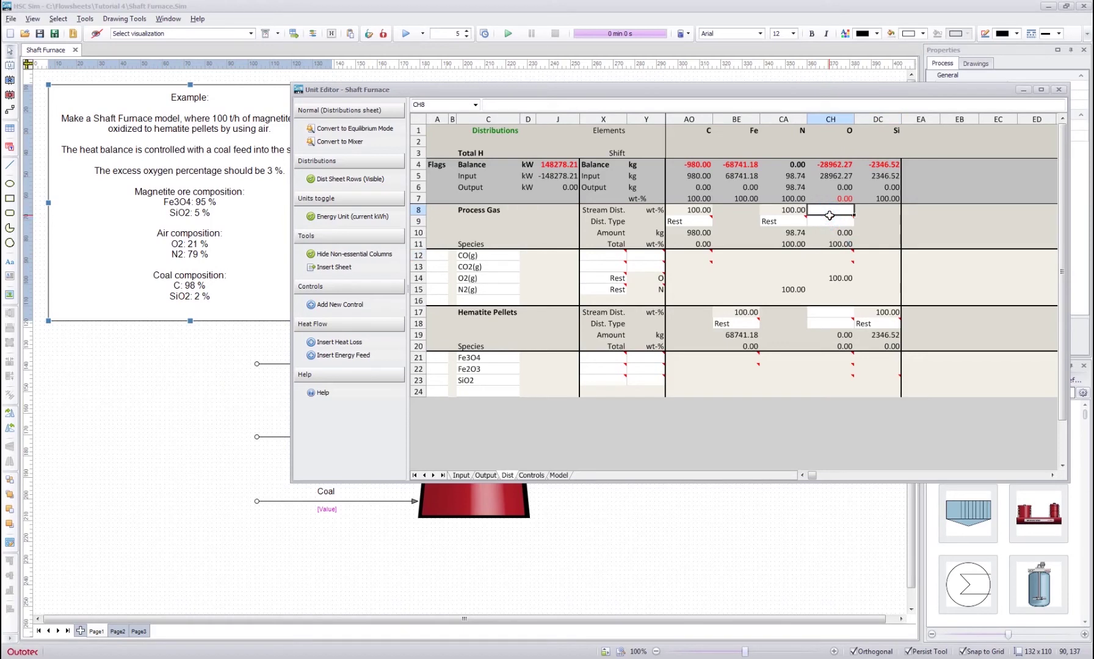
{"action": "left_click", "coordinate": [774, 313]}
{"action": "left_click", "coordinate": [812, 313]}
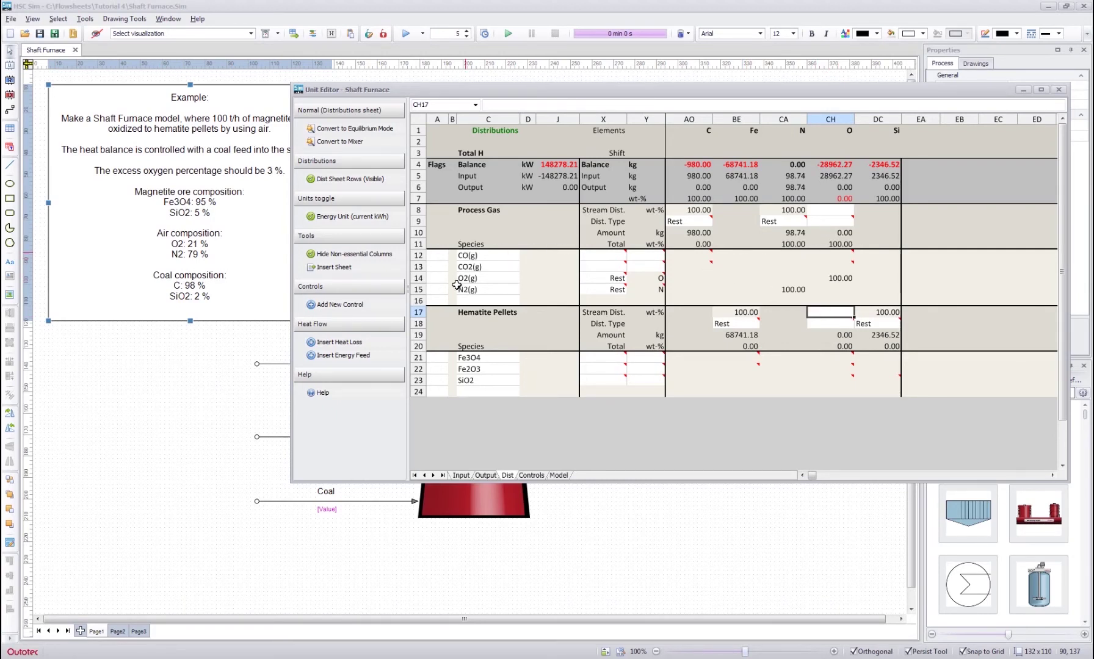
{"action": "left_click", "coordinate": [736, 243]}
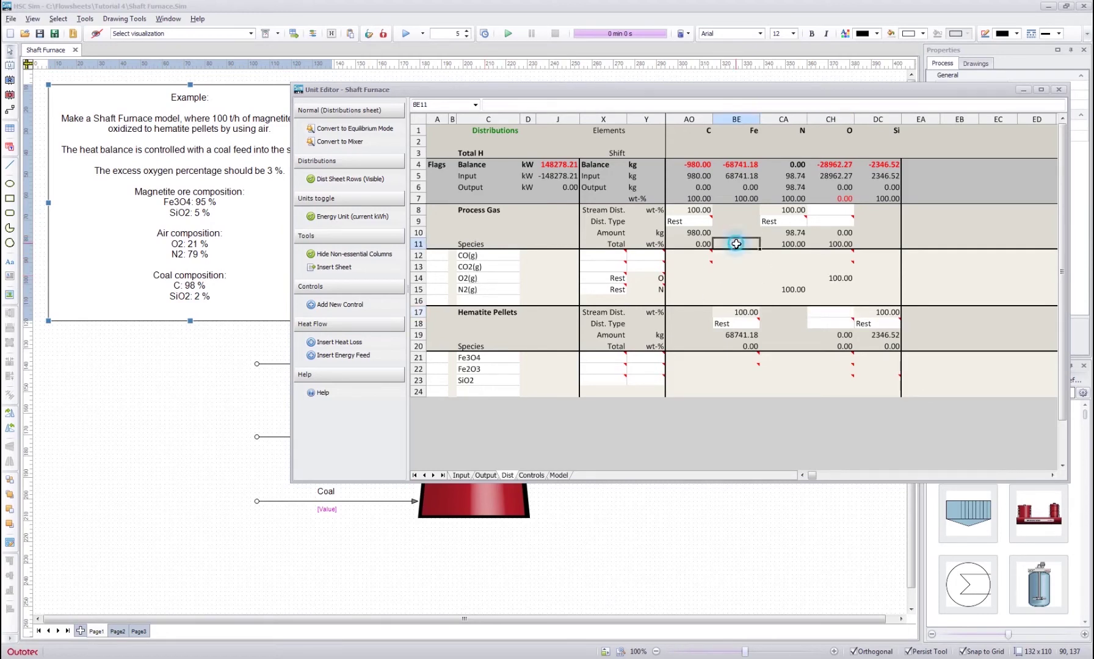
{"action": "left_click", "coordinate": [693, 243]}
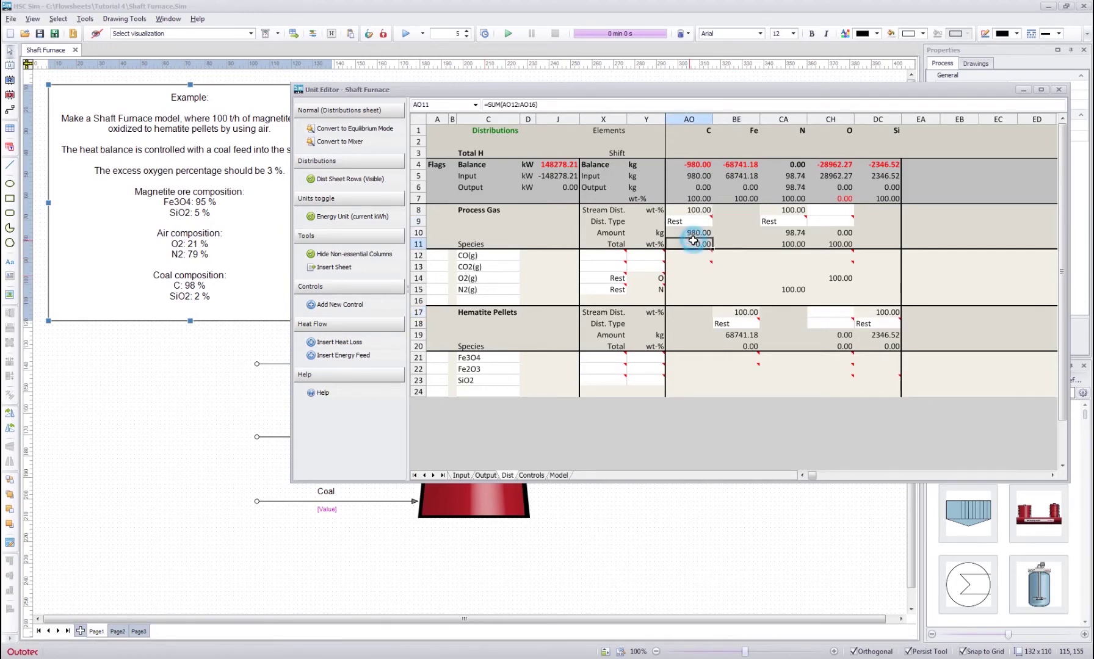
Examine the Process Gas species list, CO(g)'s element cell, and the distribution type and element assigned to O2(g)
{"action": "left_click", "coordinate": [476, 257]}
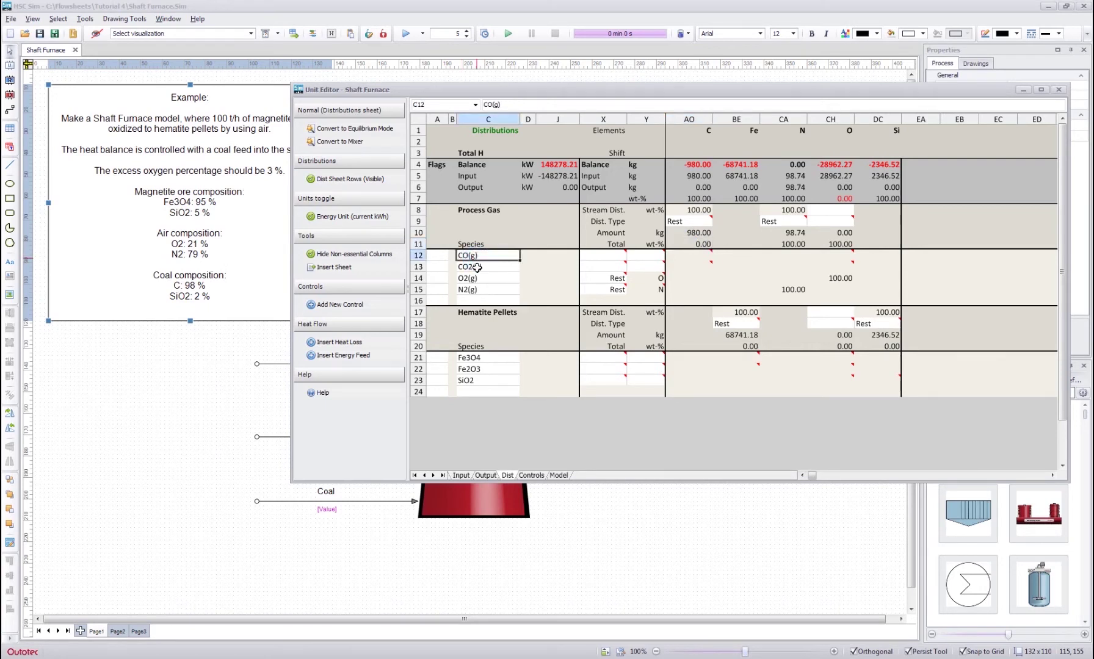
{"action": "left_click", "coordinate": [476, 267]}
{"action": "left_click", "coordinate": [467, 280]}
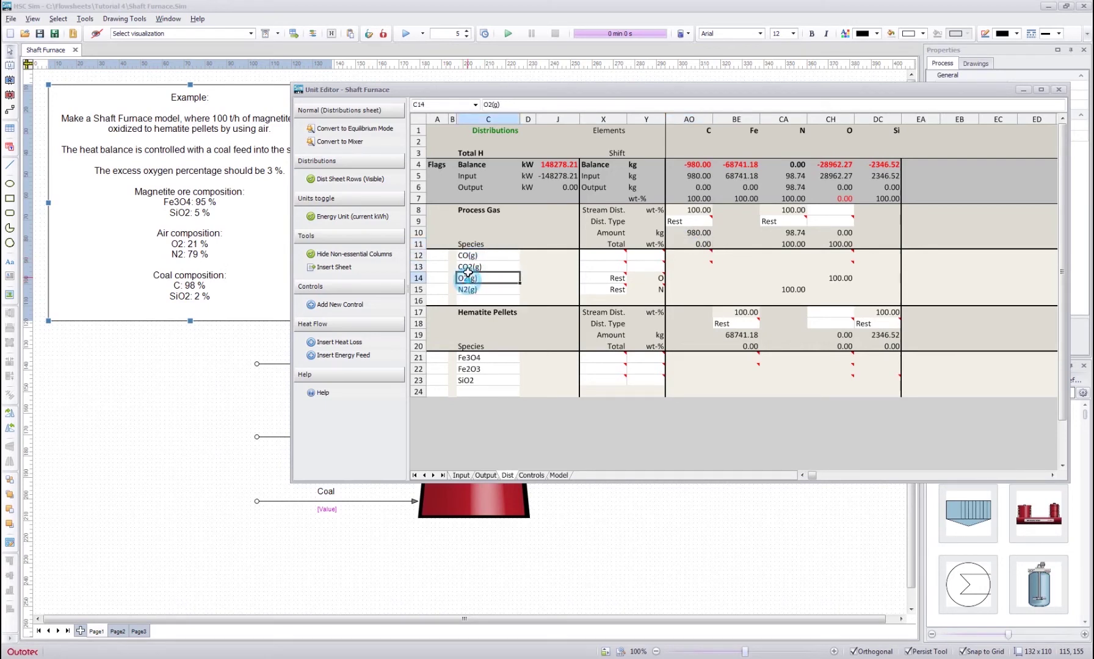
{"action": "left_click", "coordinate": [467, 291]}
{"action": "left_click", "coordinate": [468, 269]}
{"action": "left_click", "coordinate": [463, 259]}
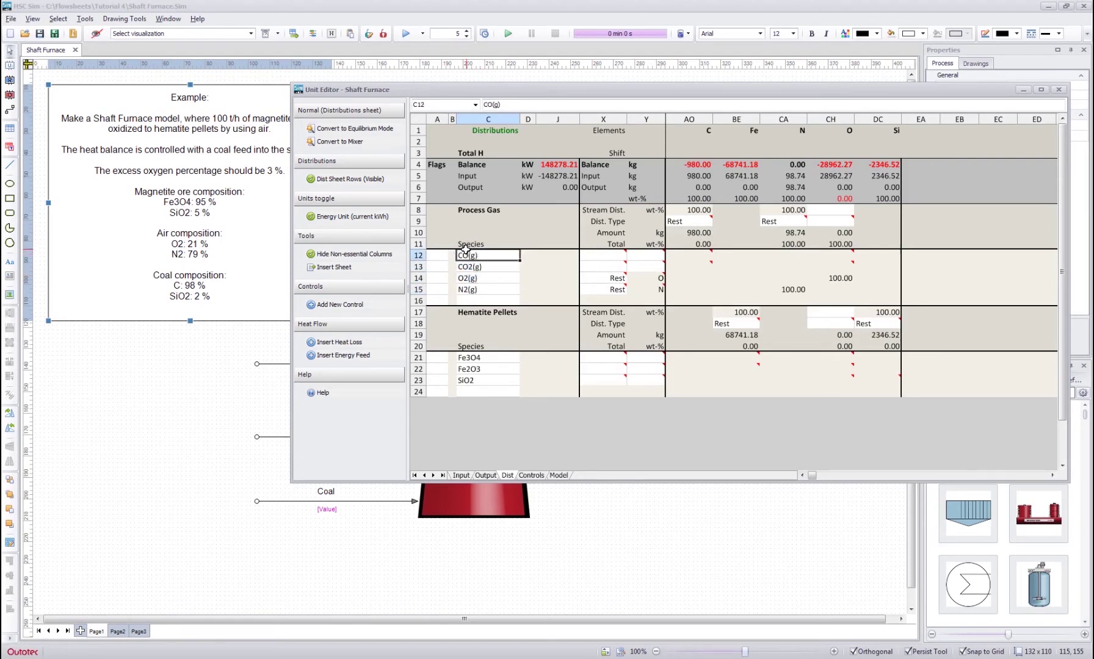
{"action": "left_click", "coordinate": [641, 258]}
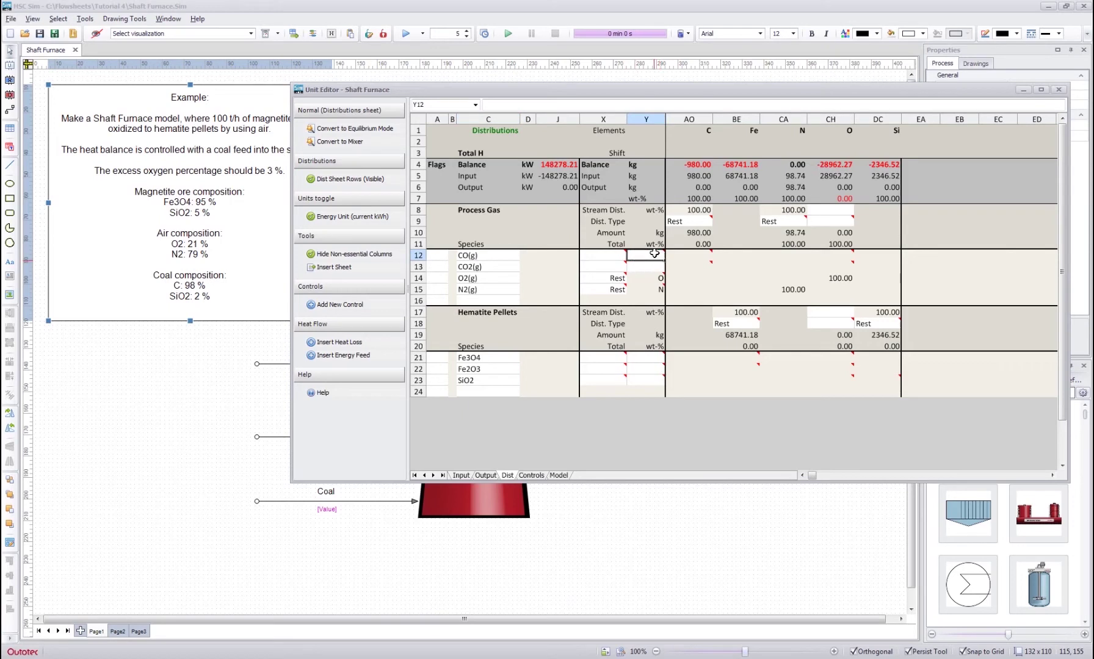
{"action": "left_click", "coordinate": [495, 283]}
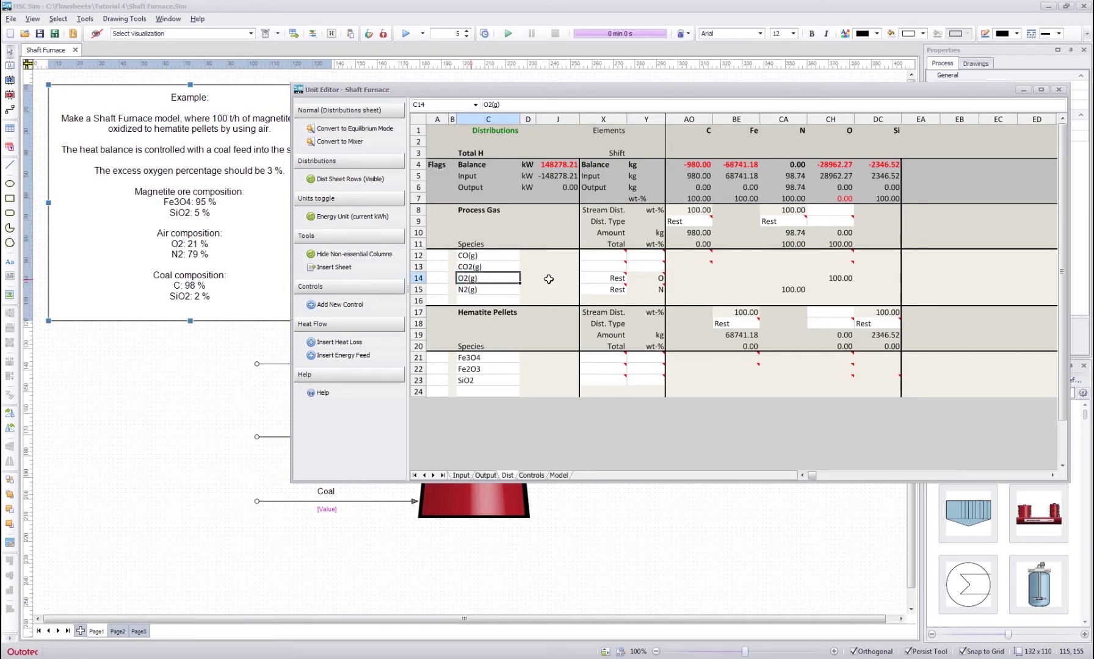
{"action": "left_click", "coordinate": [660, 279]}
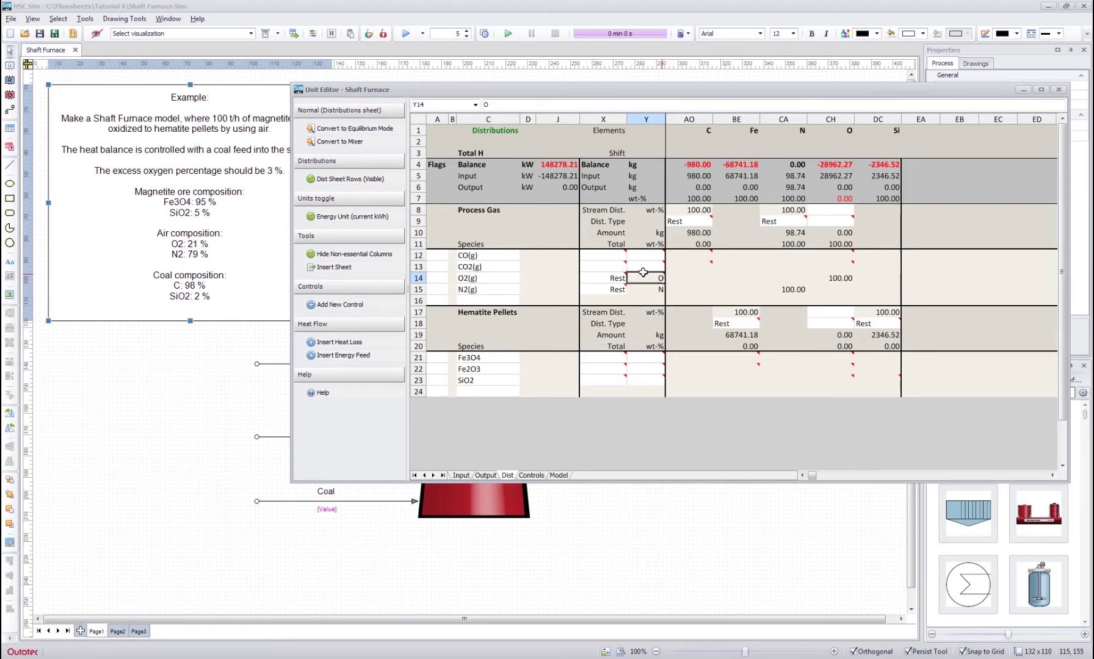
{"action": "left_click", "coordinate": [619, 278]}
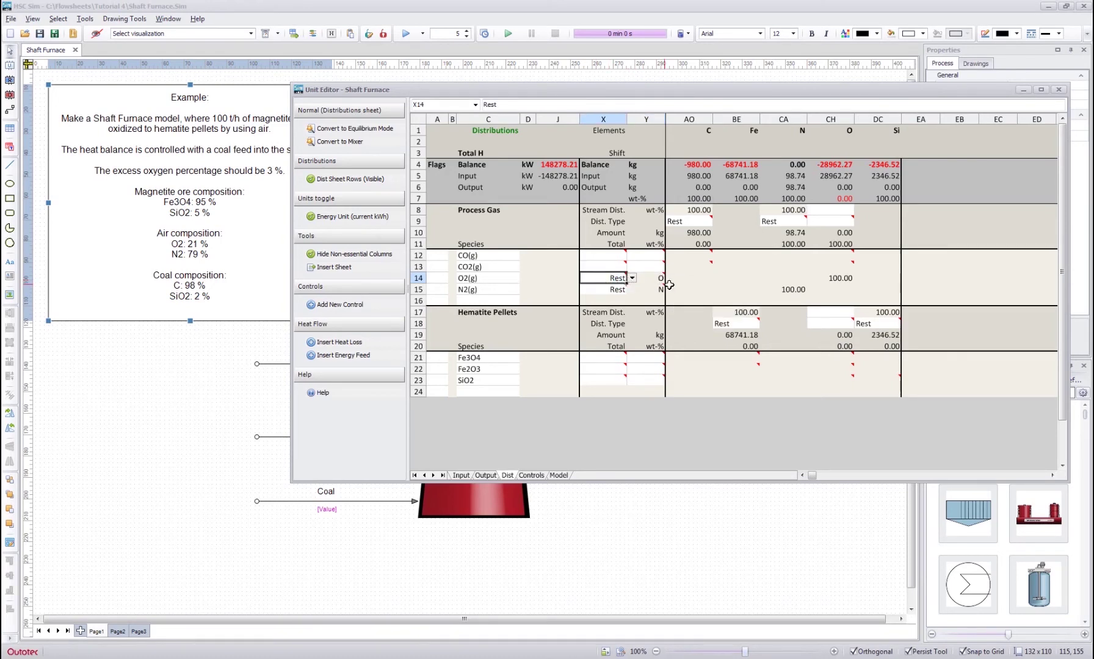
{"action": "left_click", "coordinate": [647, 277]}
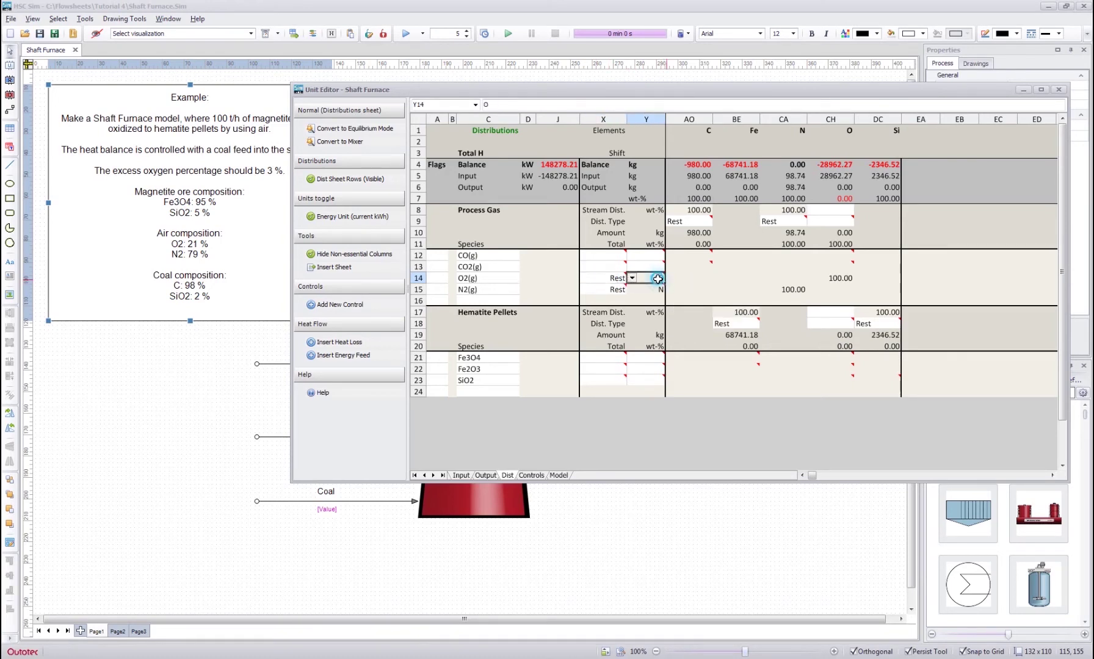
{"action": "left_click", "coordinate": [489, 257]}
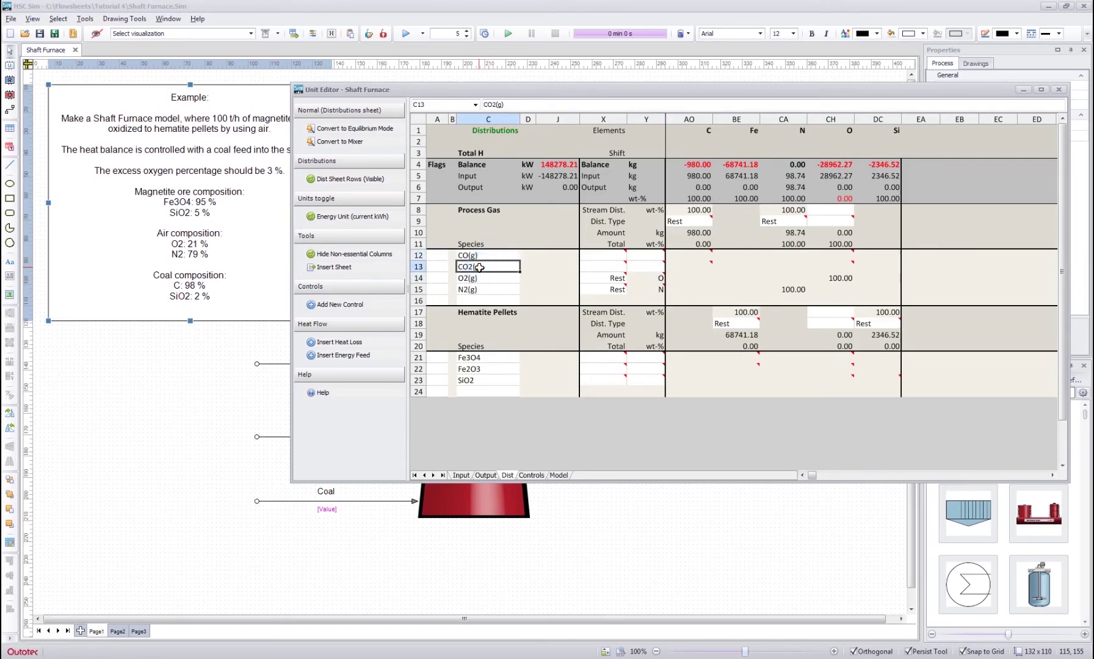
{"action": "left_click", "coordinate": [483, 259]}
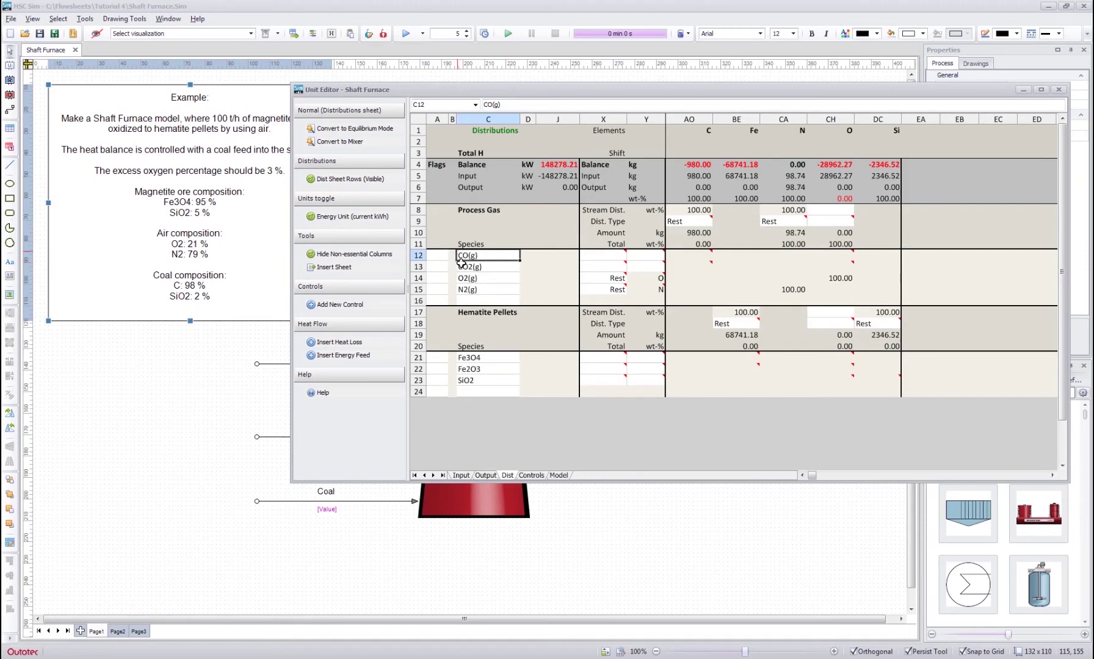
Assign C as the distributed element for CO(g) and CO2(g) in the Process Gas stream
{"action": "left_click", "coordinate": [641, 257]}
{"action": "type", "text": "C"}
{"action": "key", "text": "Return"}
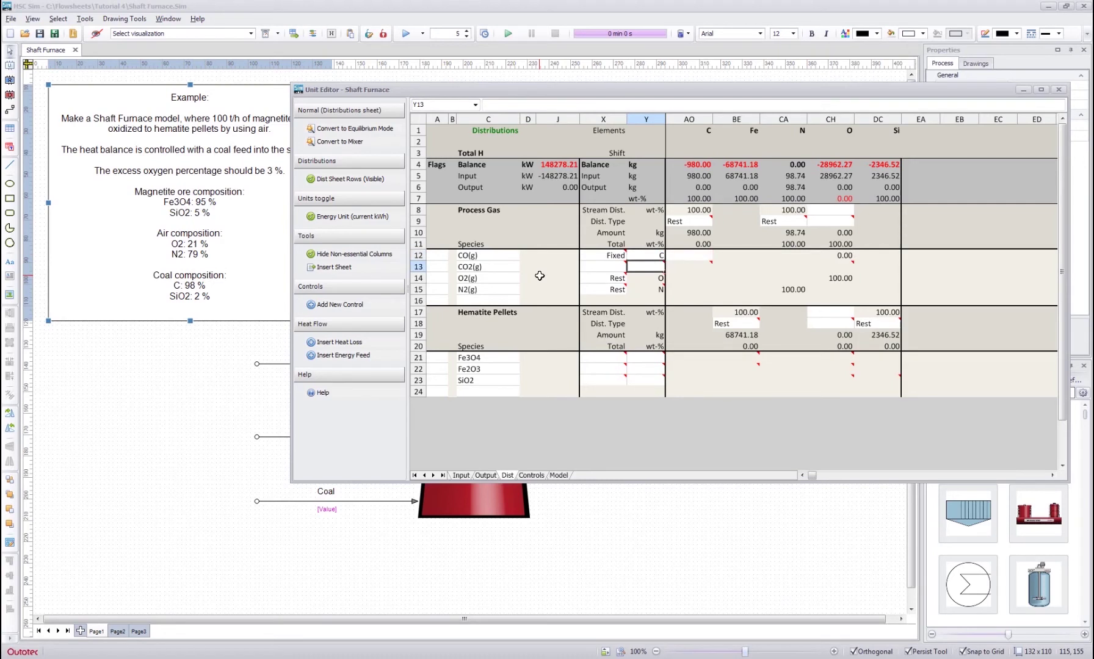
{"action": "type", "text": "C"}
{"action": "key", "text": "Return"}
{"action": "key", "text": "Up"}
{"action": "key", "text": "Up"}
{"action": "key", "text": "Right"}
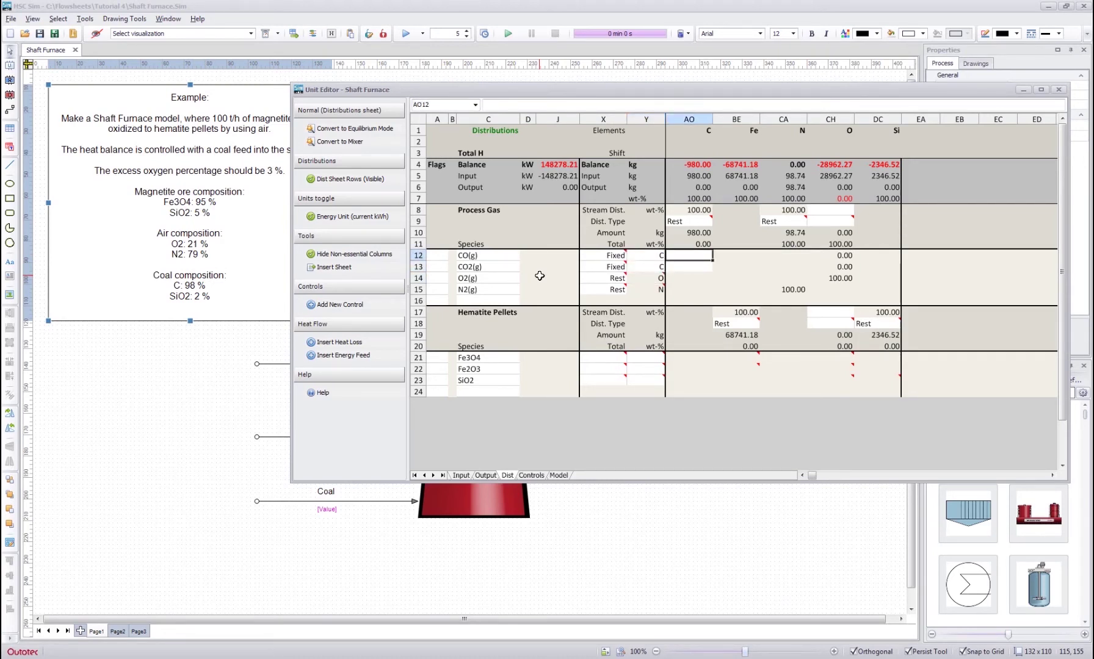
Set carbon's distribution to CO(g) in the Process Gas stream to 1 wt-%
{"action": "left_click", "coordinate": [702, 209]}
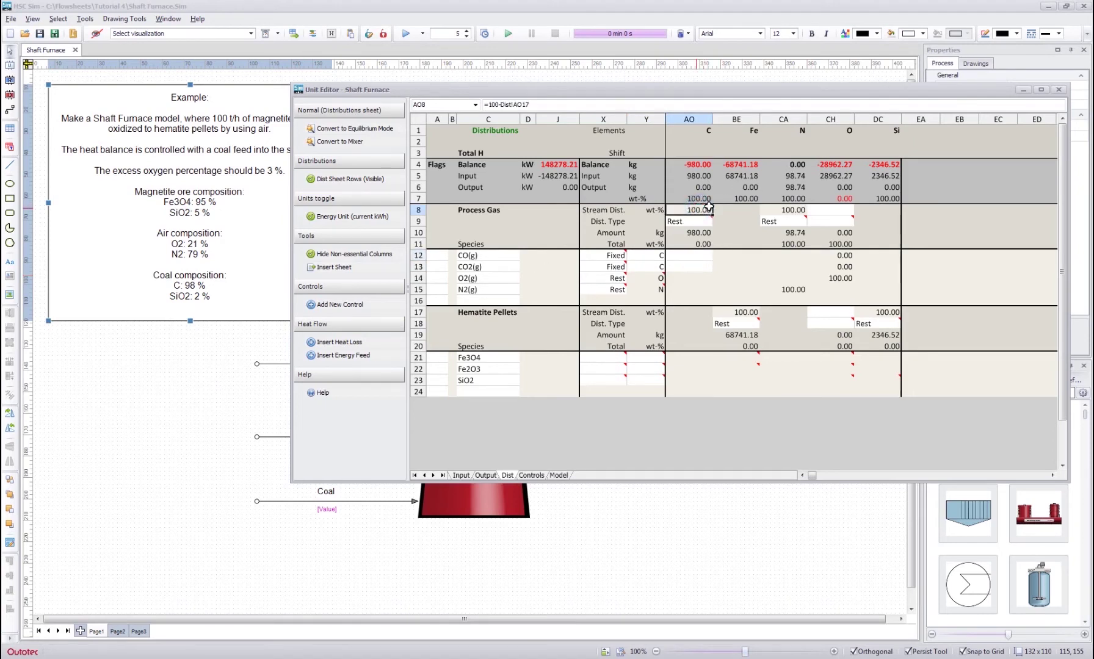
{"action": "left_click", "coordinate": [689, 257]}
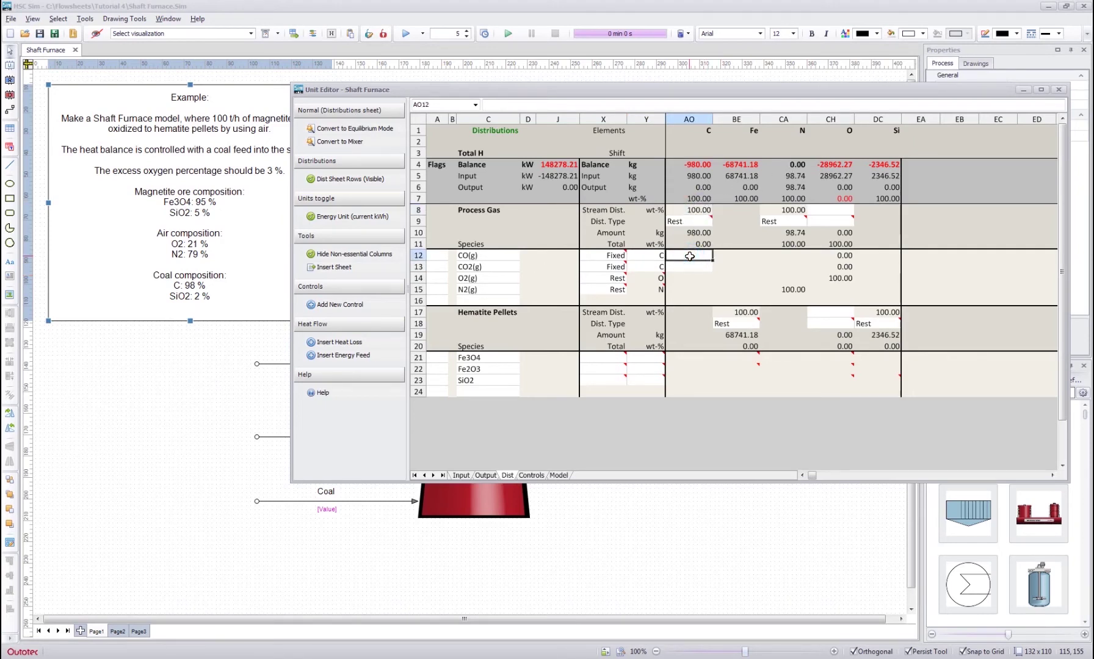
{"action": "type", "text": "1"}
{"action": "key", "text": "Return"}
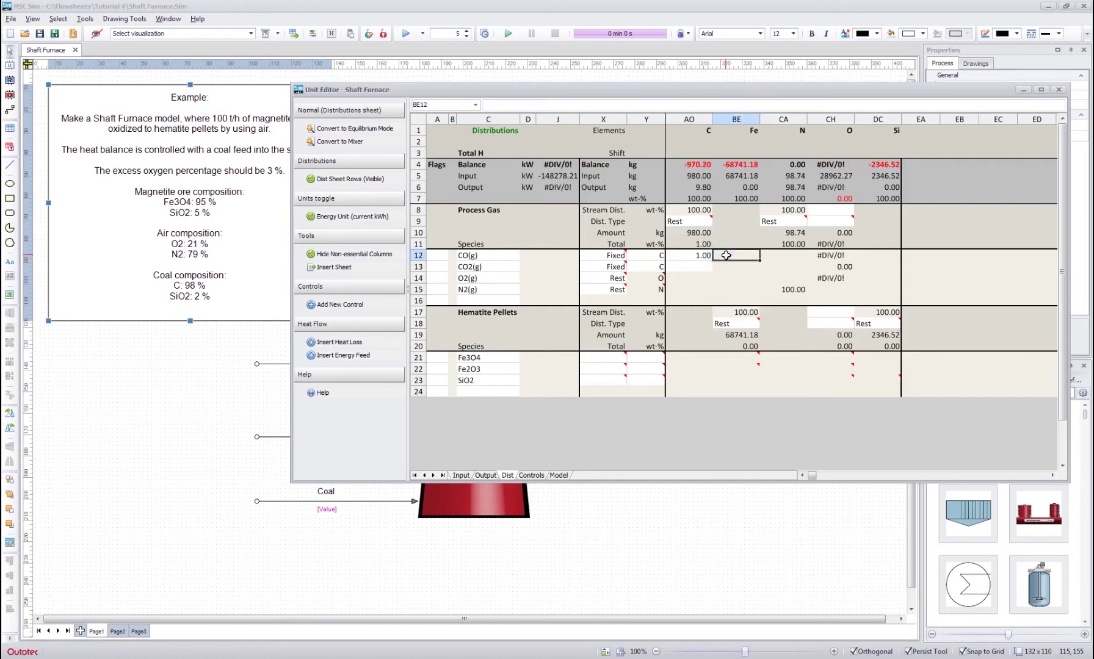
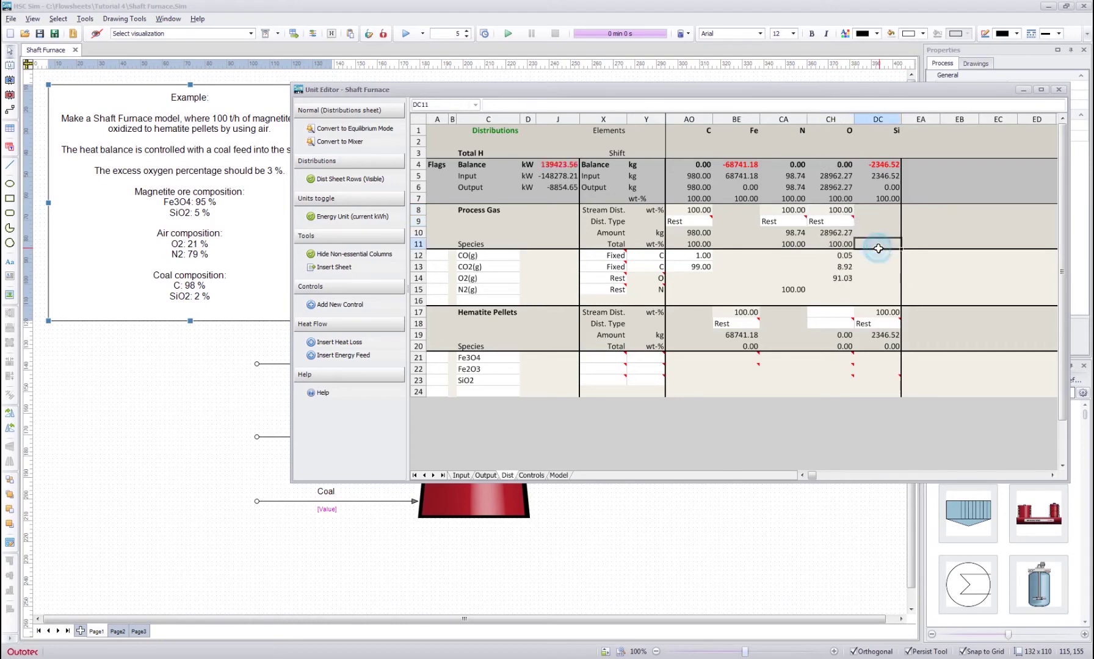
Examine oxygen's Process Gas distribution and its CO(g) and CO2(g) formulas alongside those species' fixed carbon shares and distribution types
{"action": "left_click", "coordinate": [839, 220]}
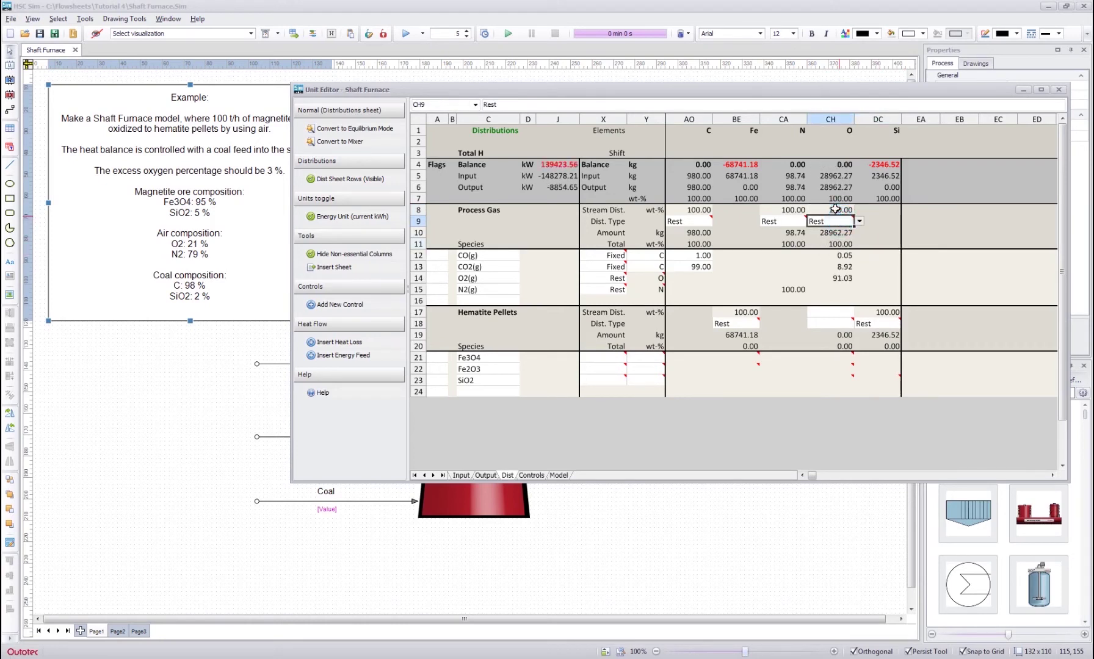
{"action": "left_click", "coordinate": [840, 256]}
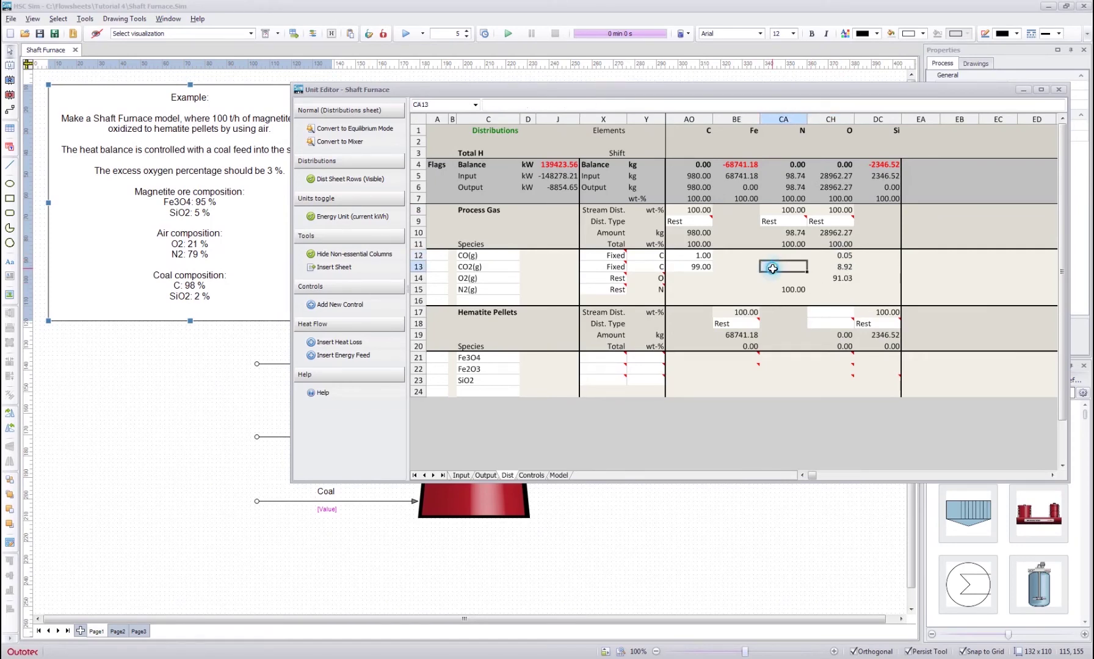
{"action": "left_click", "coordinate": [726, 280]}
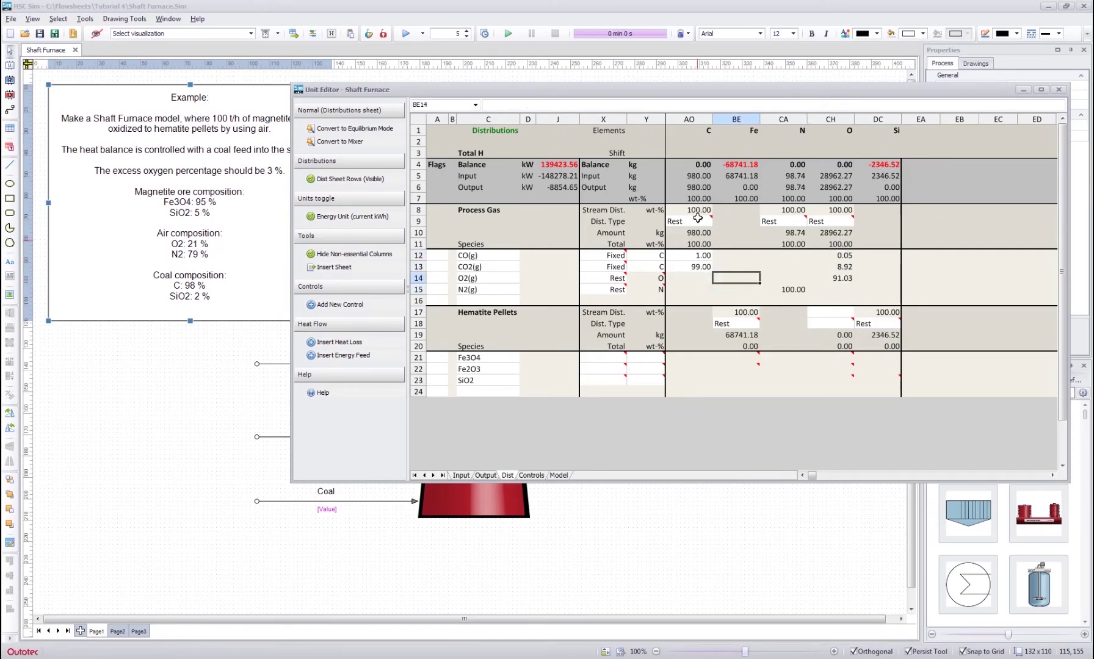
{"action": "left_click", "coordinate": [688, 254]}
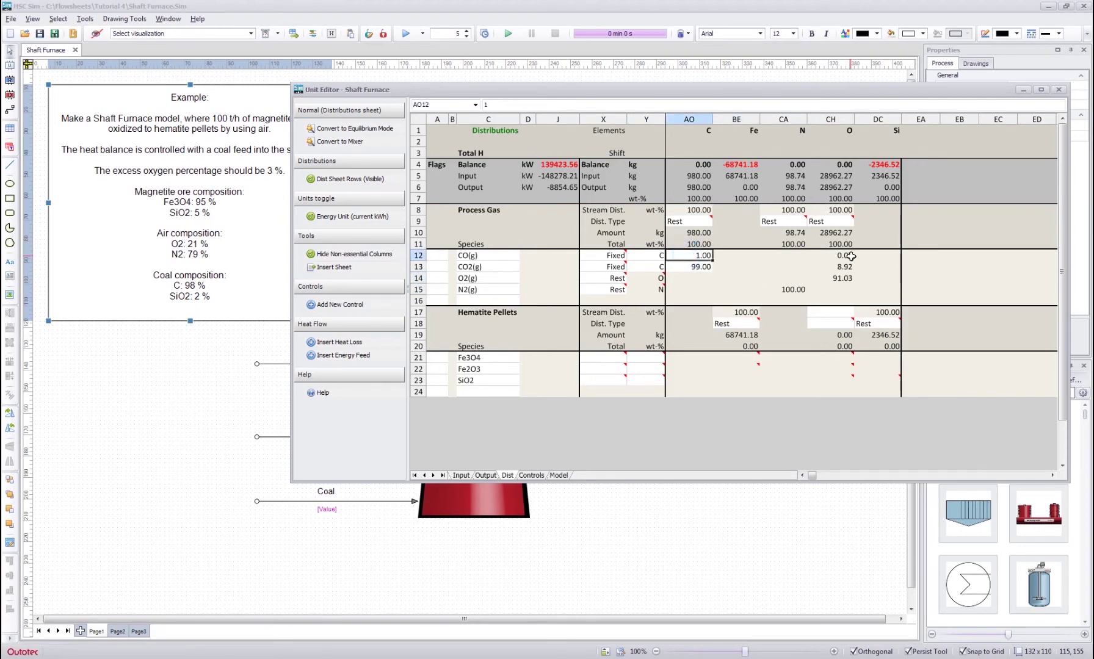
{"action": "left_click", "coordinate": [830, 255]}
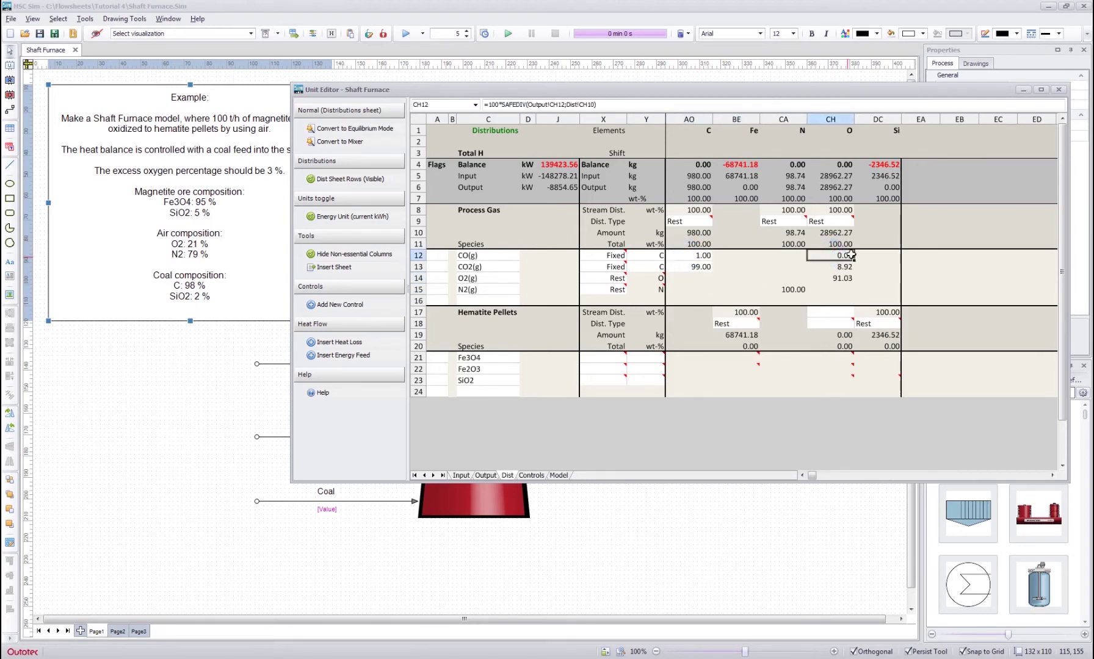
{"action": "left_click", "coordinate": [840, 212]}
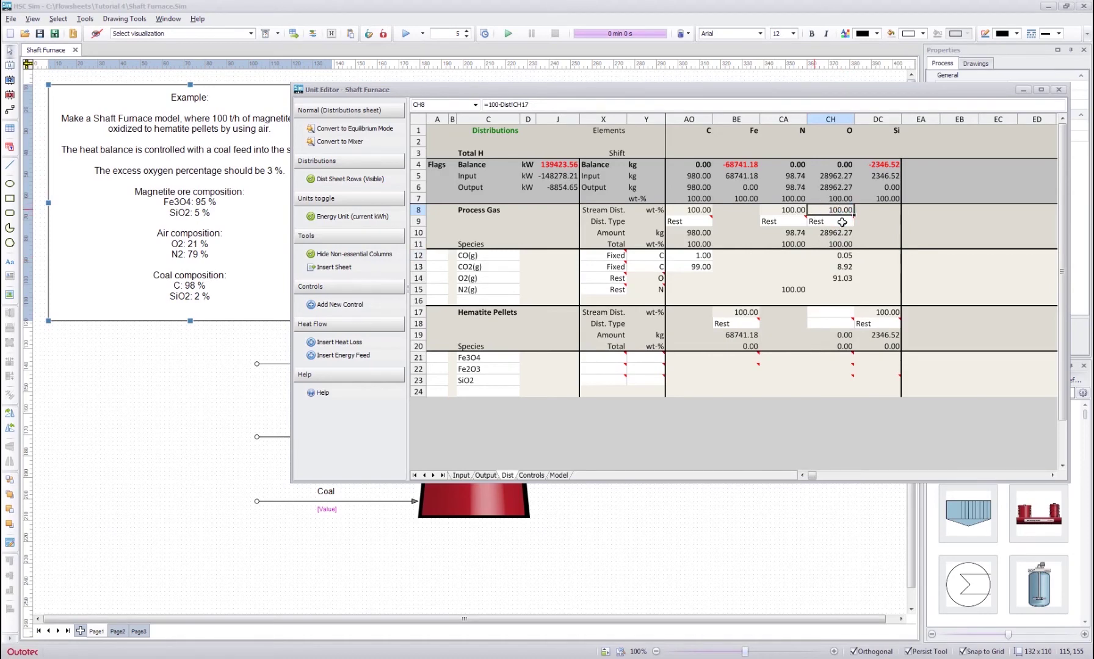
{"action": "left_click", "coordinate": [830, 256]}
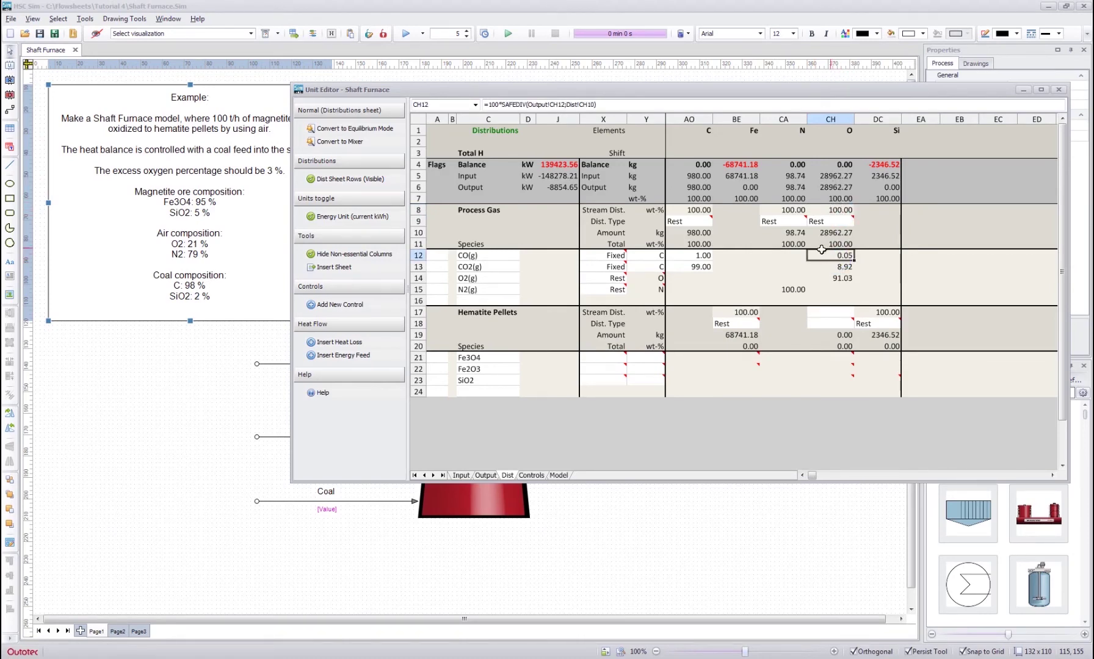
{"action": "left_click", "coordinate": [705, 256]}
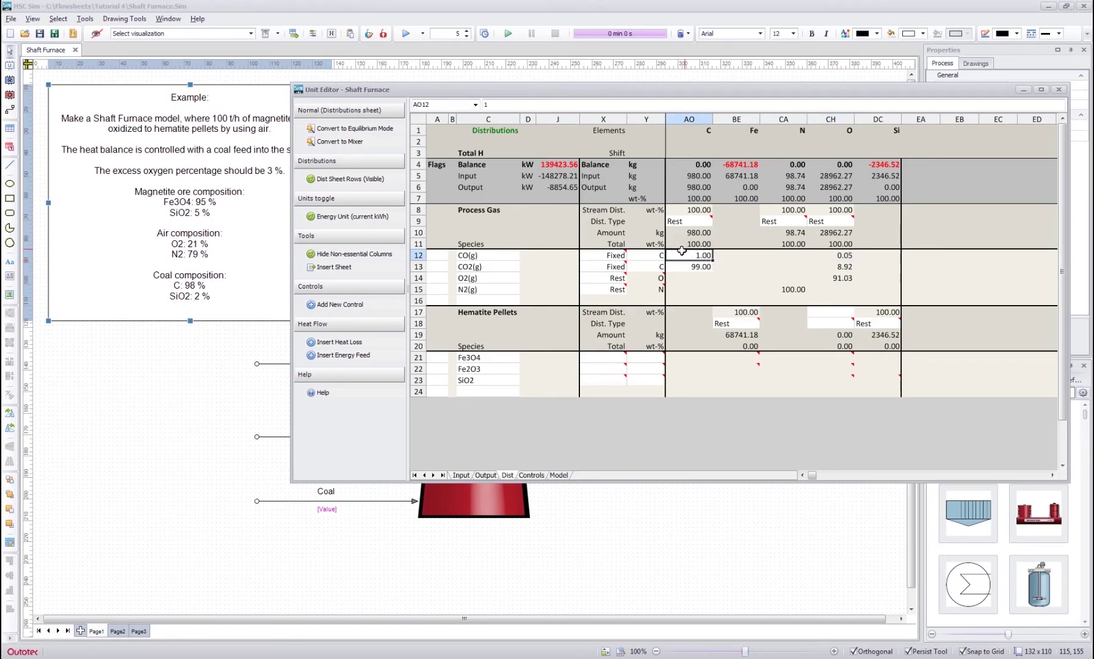
{"action": "left_click", "coordinate": [840, 270]}
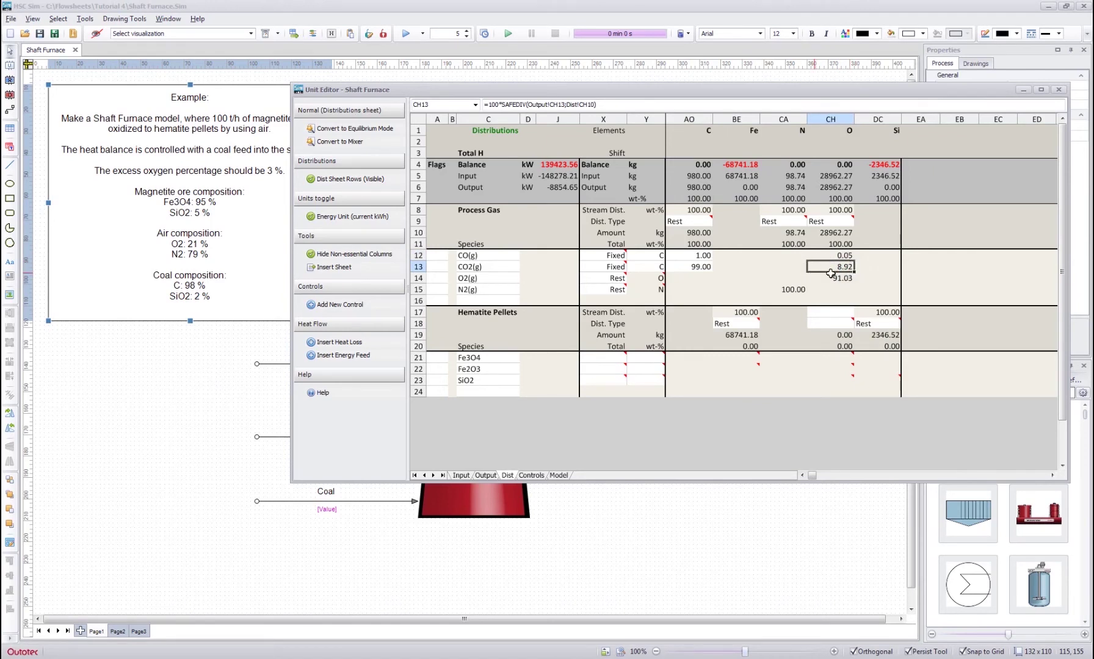
{"action": "left_click", "coordinate": [696, 267]}
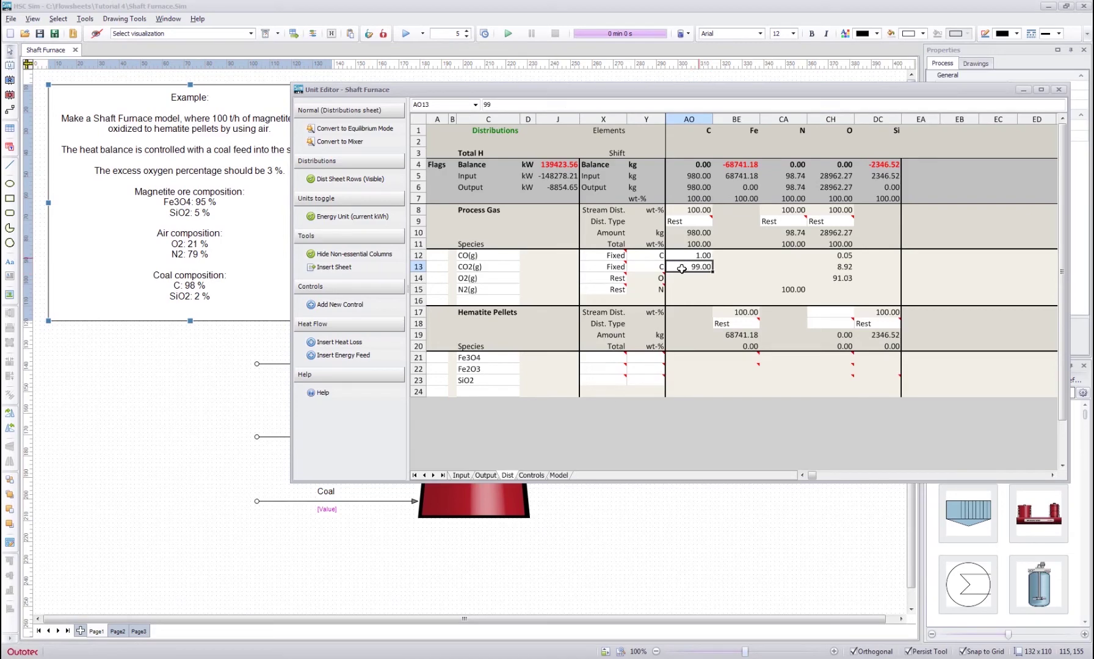
{"action": "left_click", "coordinate": [609, 255]}
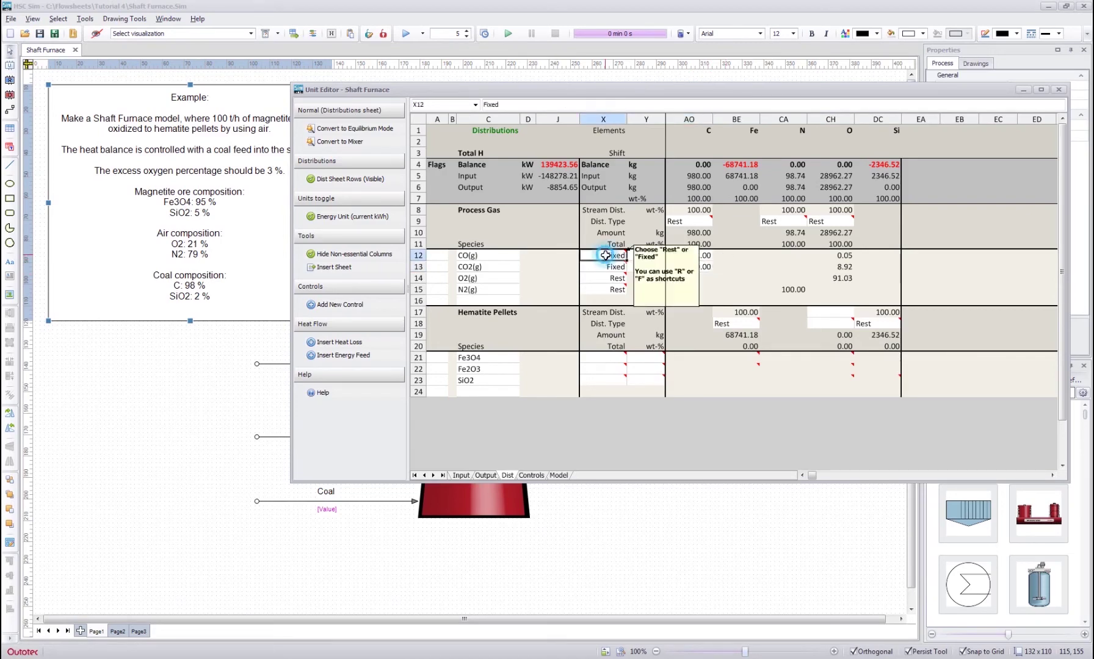
{"action": "left_click", "coordinate": [607, 244]}
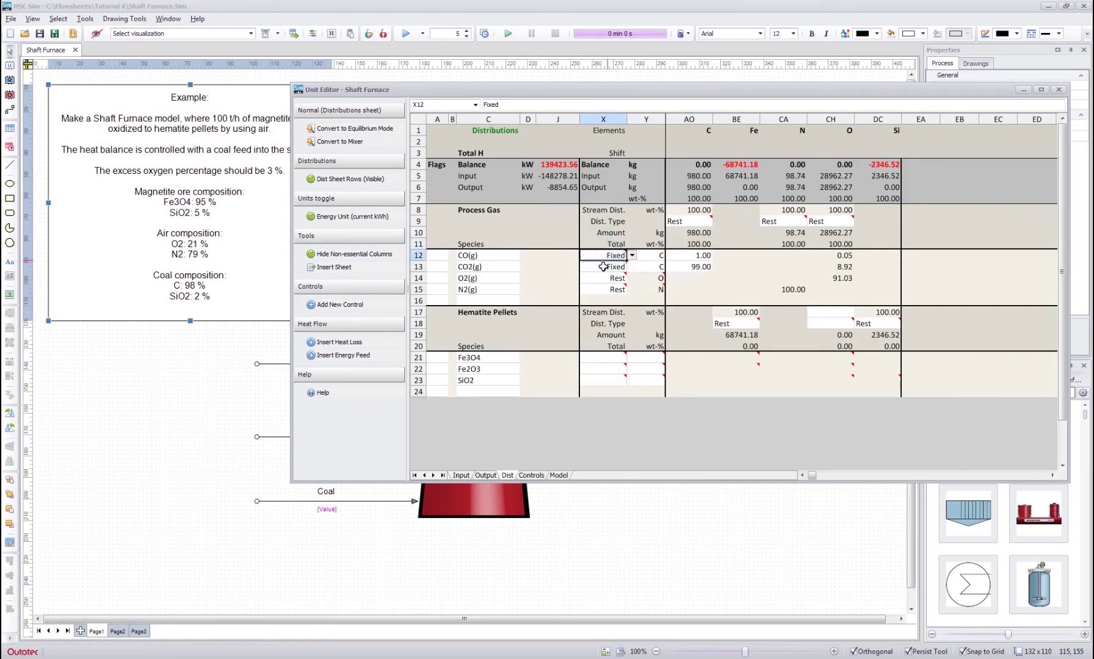
{"action": "left_click", "coordinate": [695, 256]}
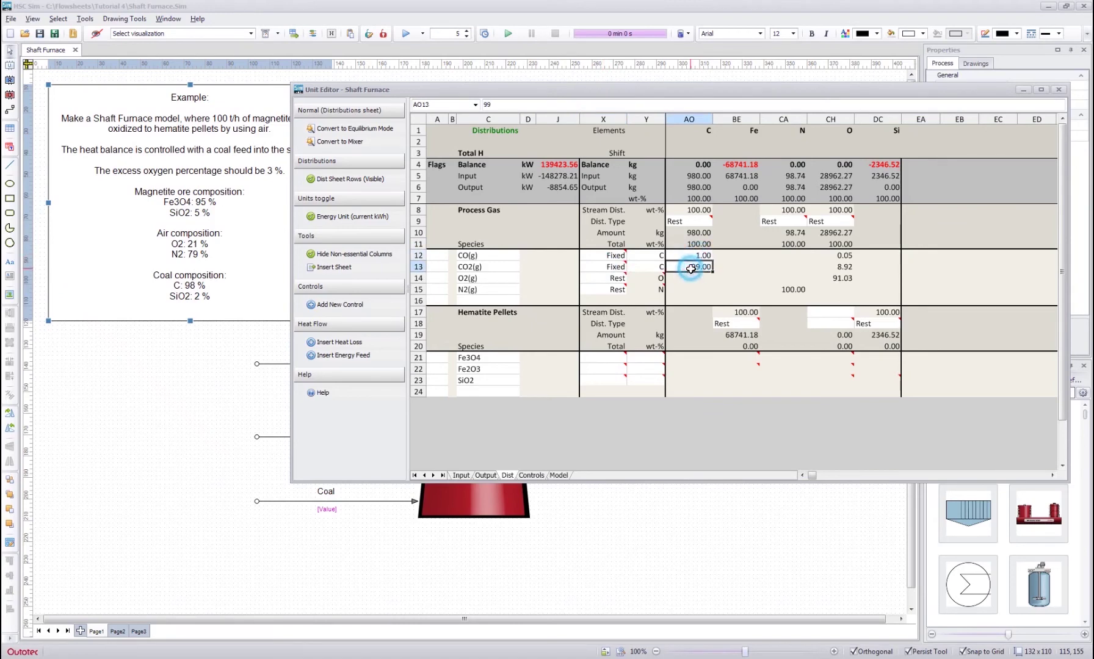
Change CO(g)'s distribution type in the Process Gas stream to Rest and inspect its carbon share formula
{"action": "left_click", "coordinate": [616, 256]}
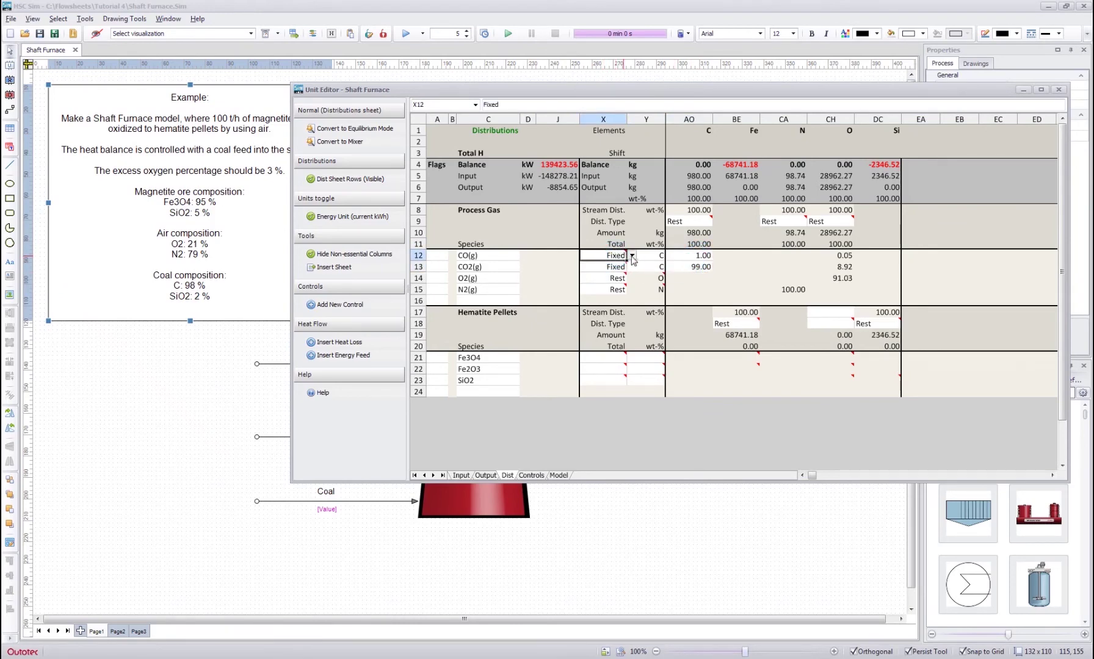
{"action": "left_click", "coordinate": [631, 256]}
{"action": "left_click", "coordinate": [610, 272]}
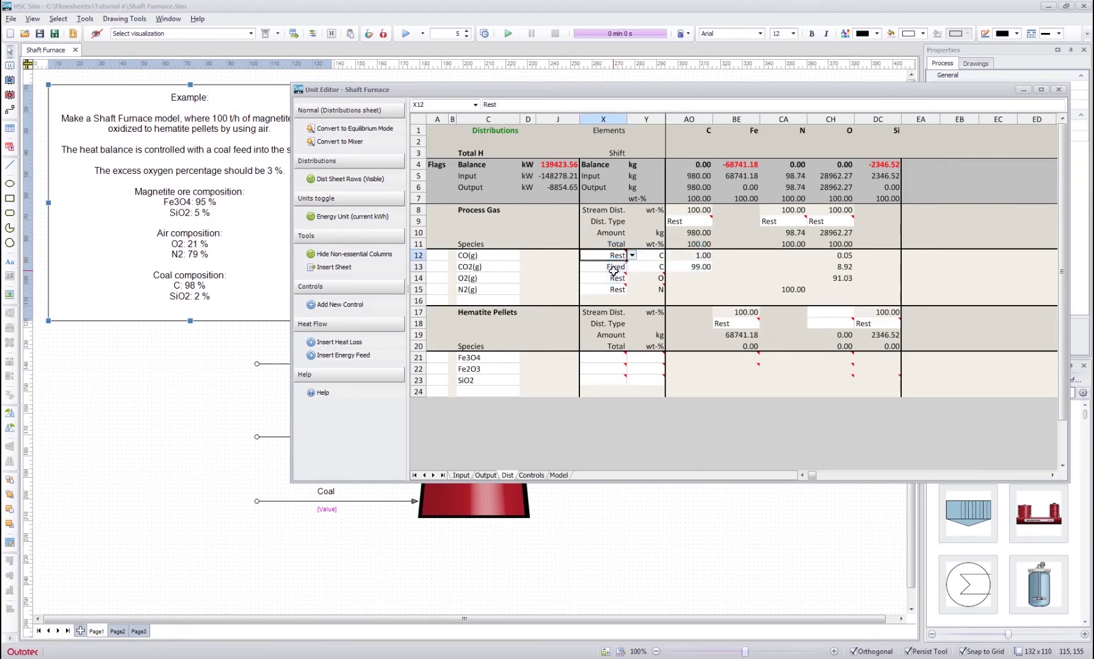
{"action": "left_click", "coordinate": [706, 254]}
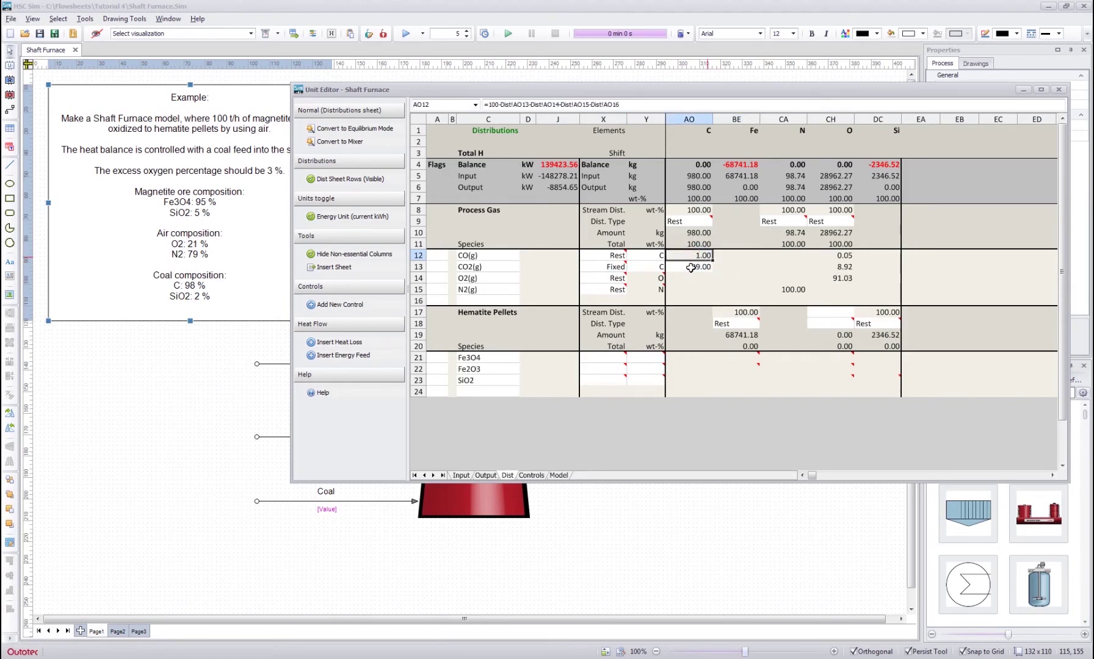
Try a carbon share of 95 wt-% for CO2(g) in the Process Gas stream, and restore it to 99 wt-%
{"action": "left_click", "coordinate": [690, 267]}
{"action": "type", "text": "95"}
{"action": "key", "text": "Return"}
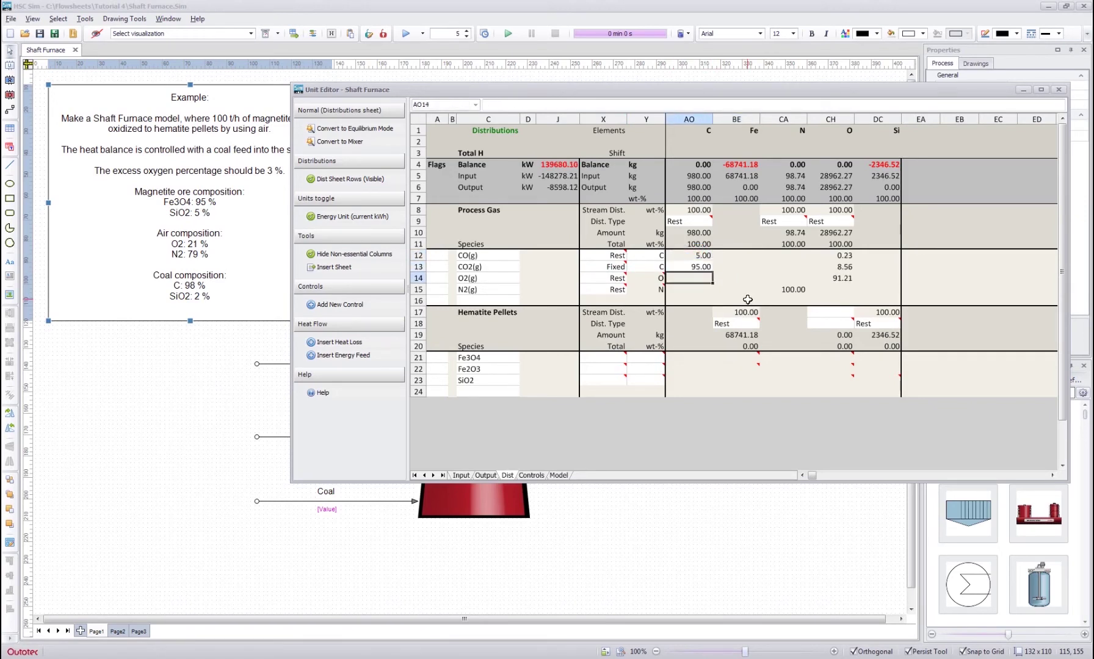
{"action": "type", "text": "9"}
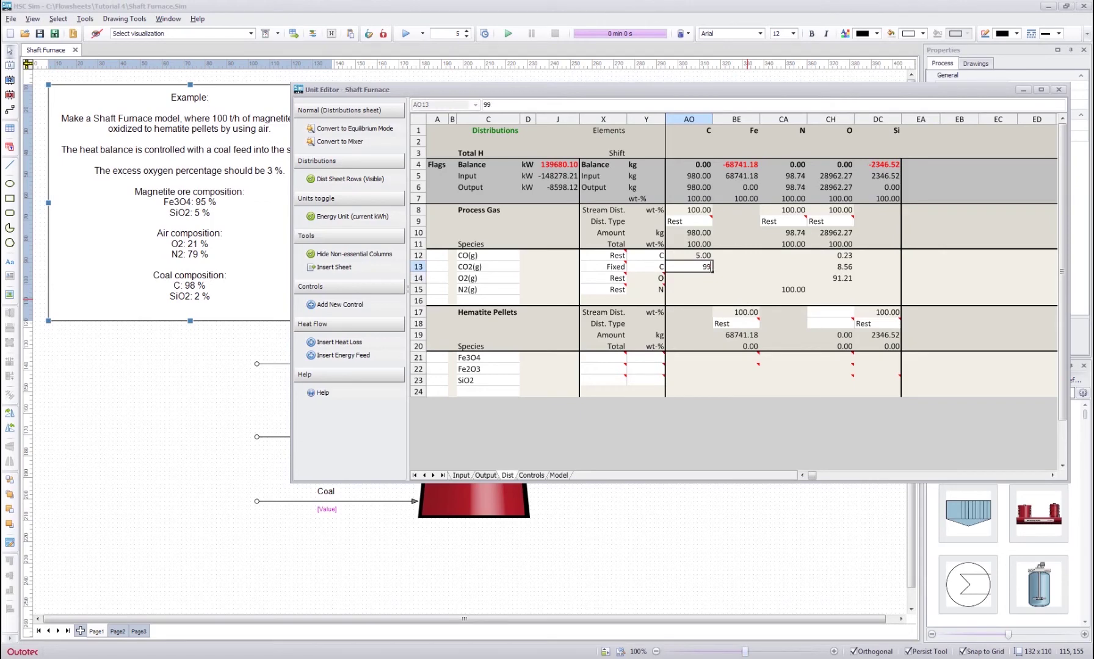
{"action": "left_click", "coordinate": [736, 266]}
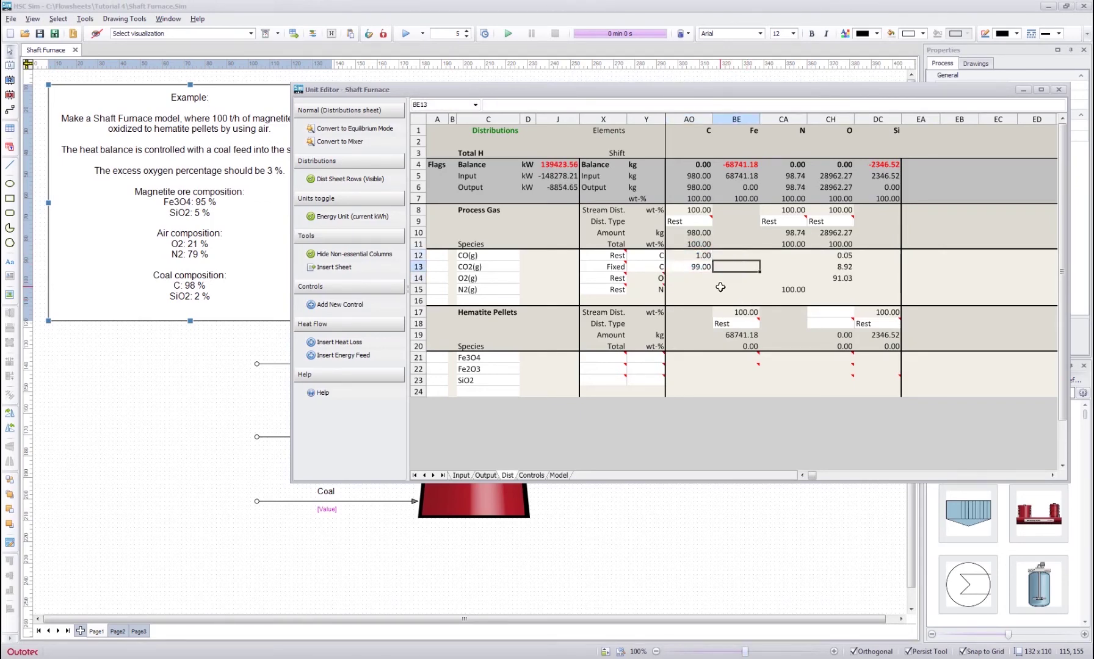
Try Rest as the distribution type for CO2(g) too, and check the carbon share formula of CO(g)
{"action": "left_click", "coordinate": [603, 267]}
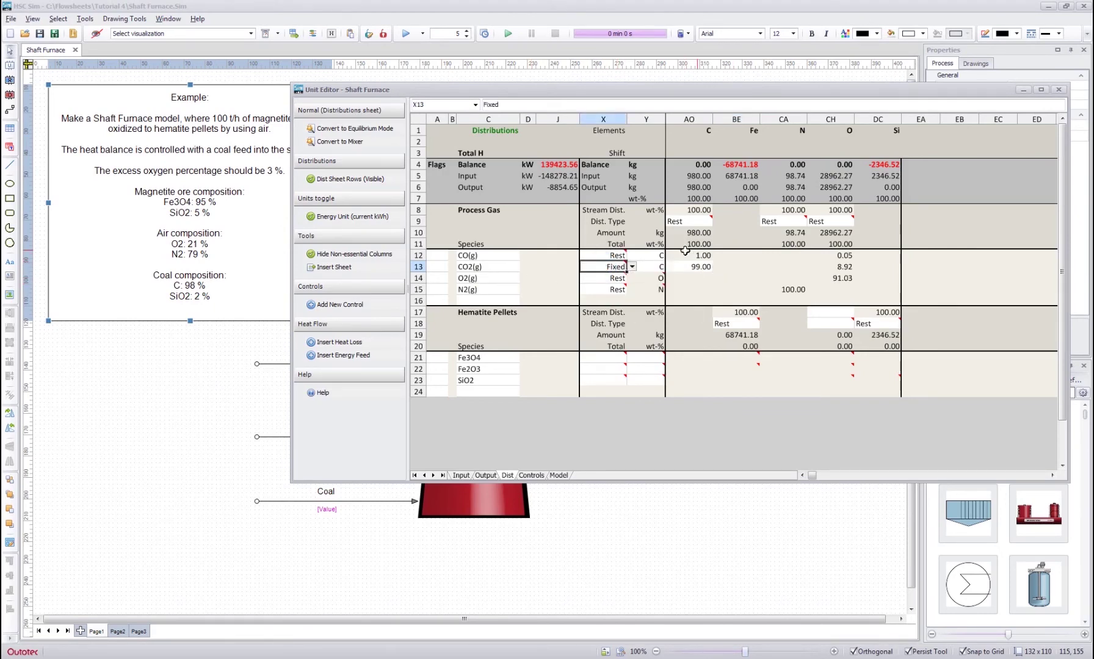
{"action": "type", "text": "Rest"}
{"action": "key", "text": "Return"}
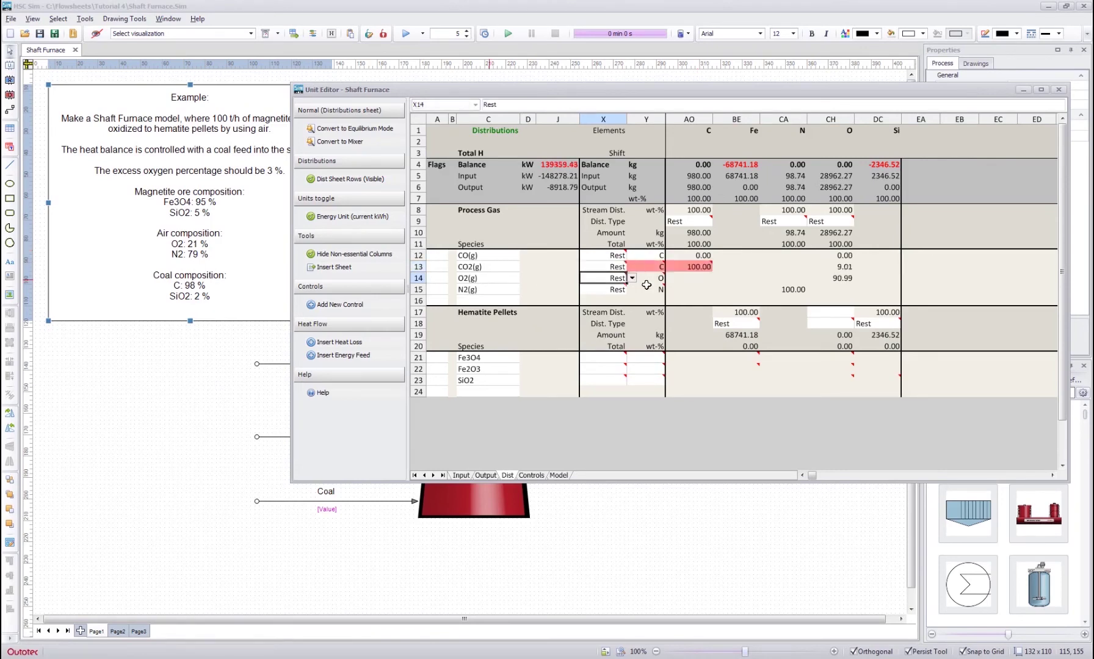
{"action": "left_click", "coordinate": [696, 255]}
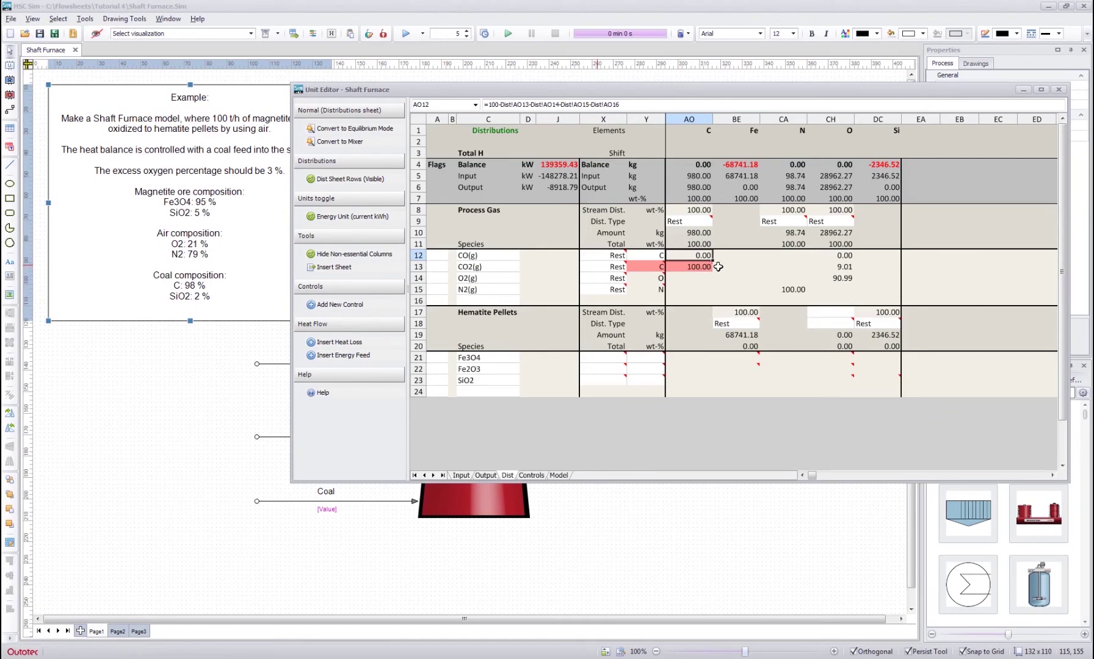
Return CO2(g)'s distribution type to Fixed and set its carbon share to 99 wt-%
{"action": "left_click", "coordinate": [570, 267]}
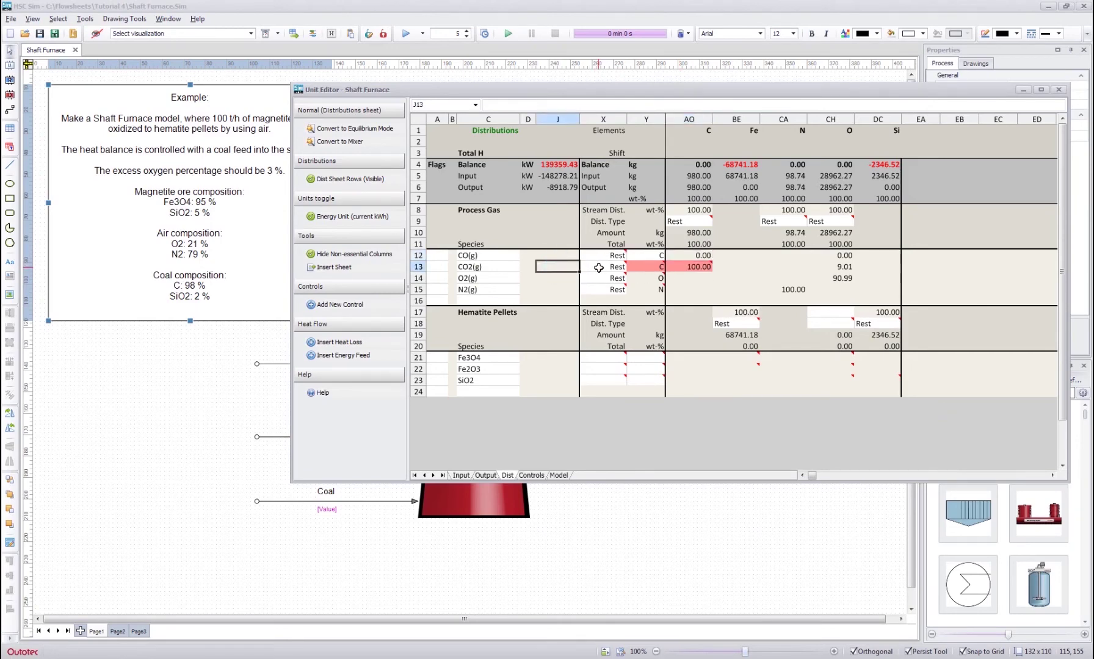
{"action": "type", "text": "f"}
{"action": "key", "text": "Return"}
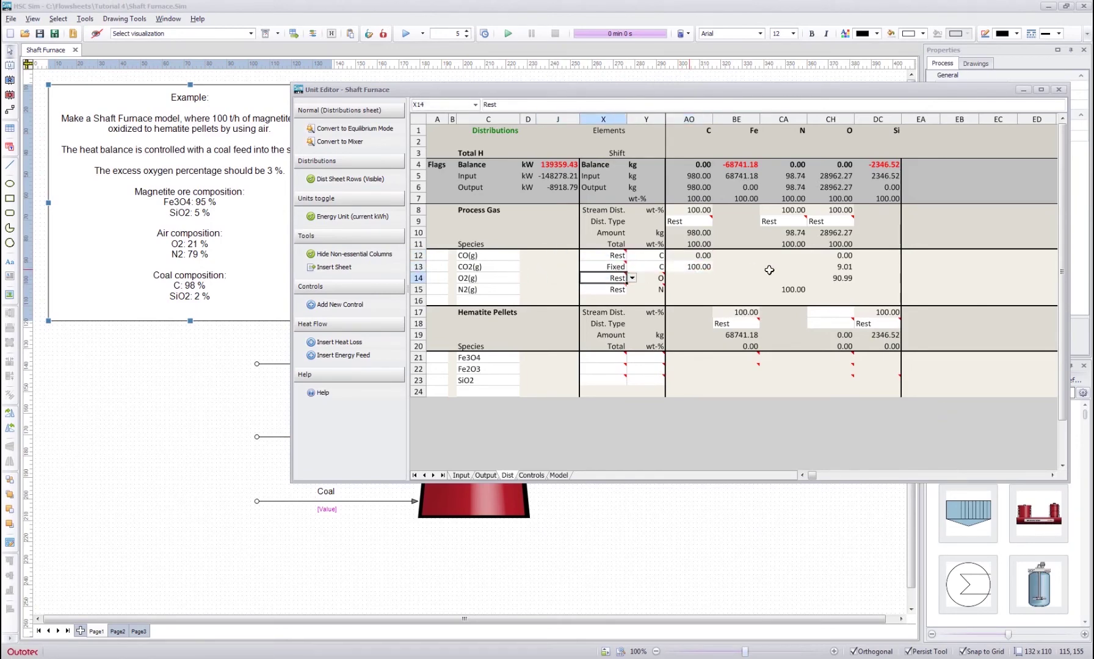
{"action": "left_click", "coordinate": [726, 248]}
{"action": "left_click", "coordinate": [701, 268]}
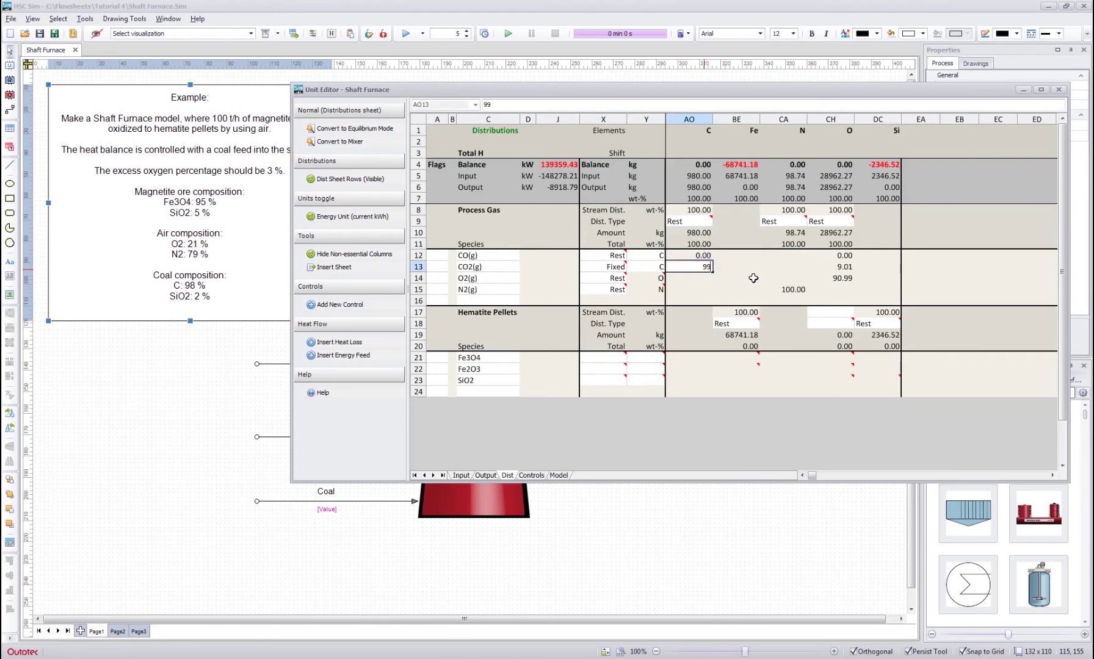
{"action": "left_click", "coordinate": [770, 255]}
{"action": "left_click", "coordinate": [736, 241]}
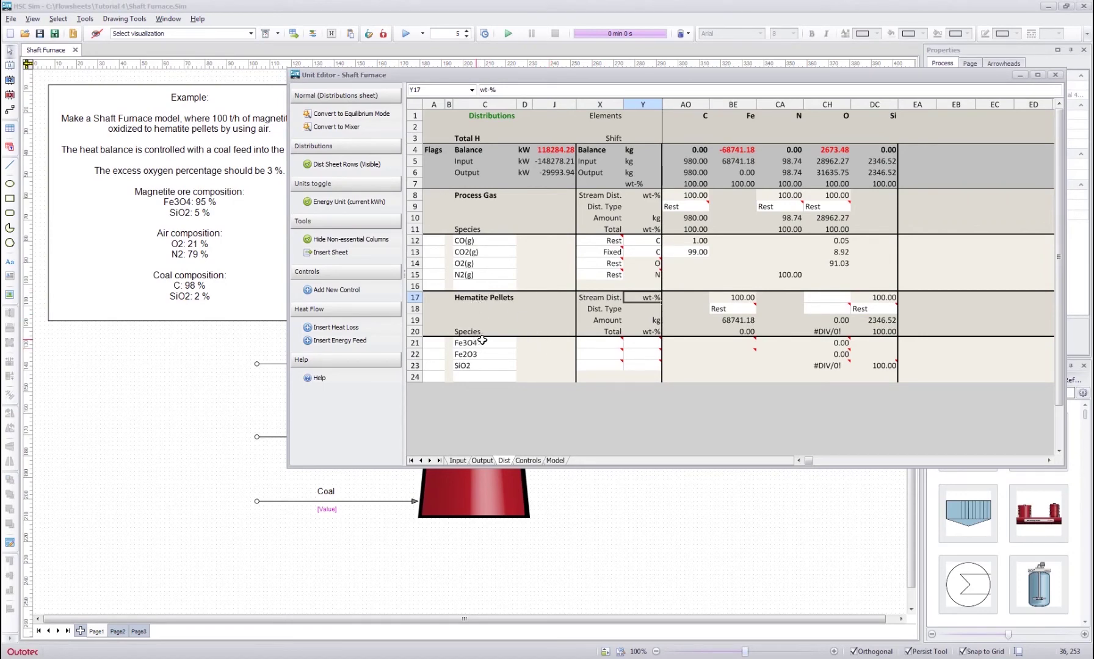
Assign the distributed elements for the Hematite Pellets species: Fe for Fe3O4 and Fe2O3, Si for SiO2
{"action": "left_click_drag", "start_coordinate": [482, 341], "coordinate": [474, 366]}
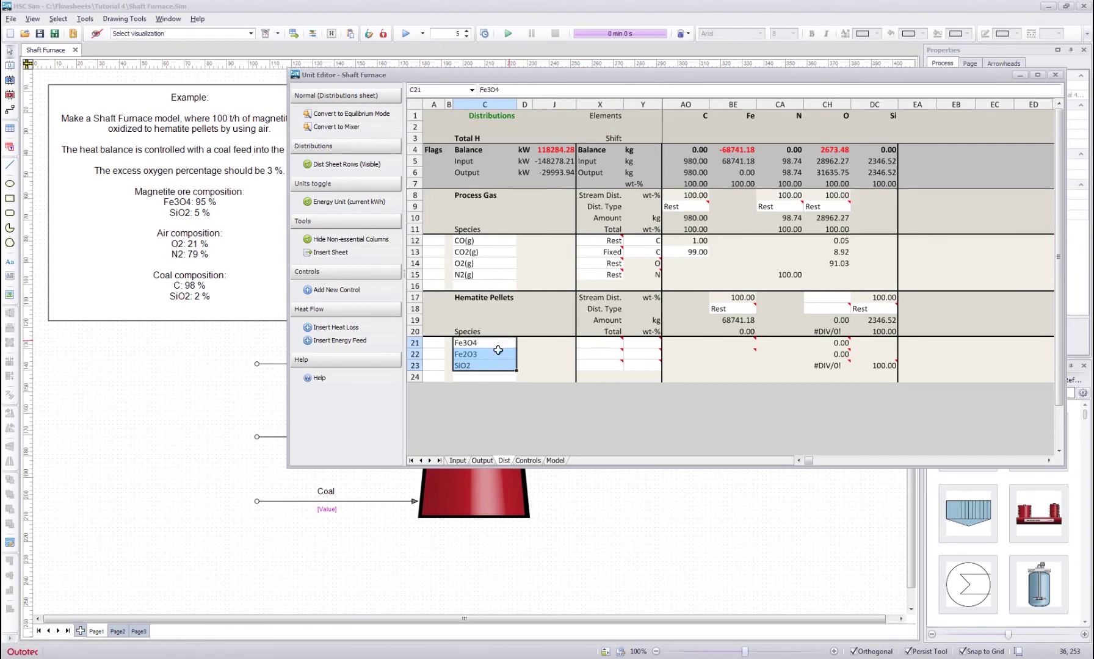
{"action": "left_click", "coordinate": [632, 333]}
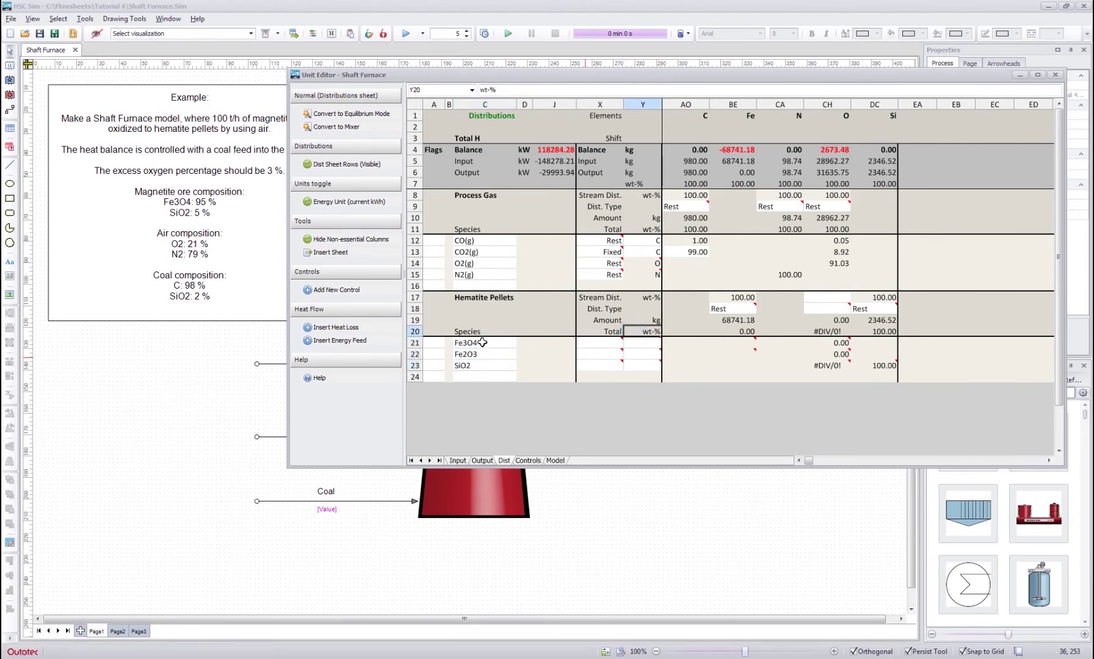
{"action": "left_click_drag", "start_coordinate": [482, 343], "coordinate": [482, 365]}
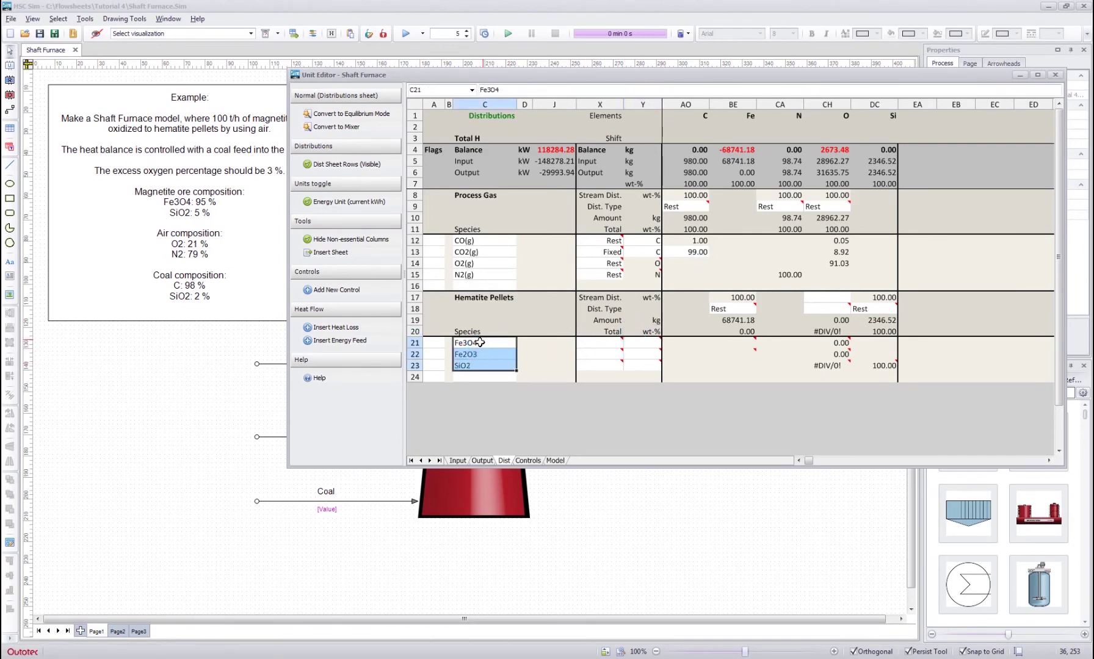
{"action": "left_click", "coordinate": [480, 342]}
{"action": "left_click", "coordinate": [638, 342]}
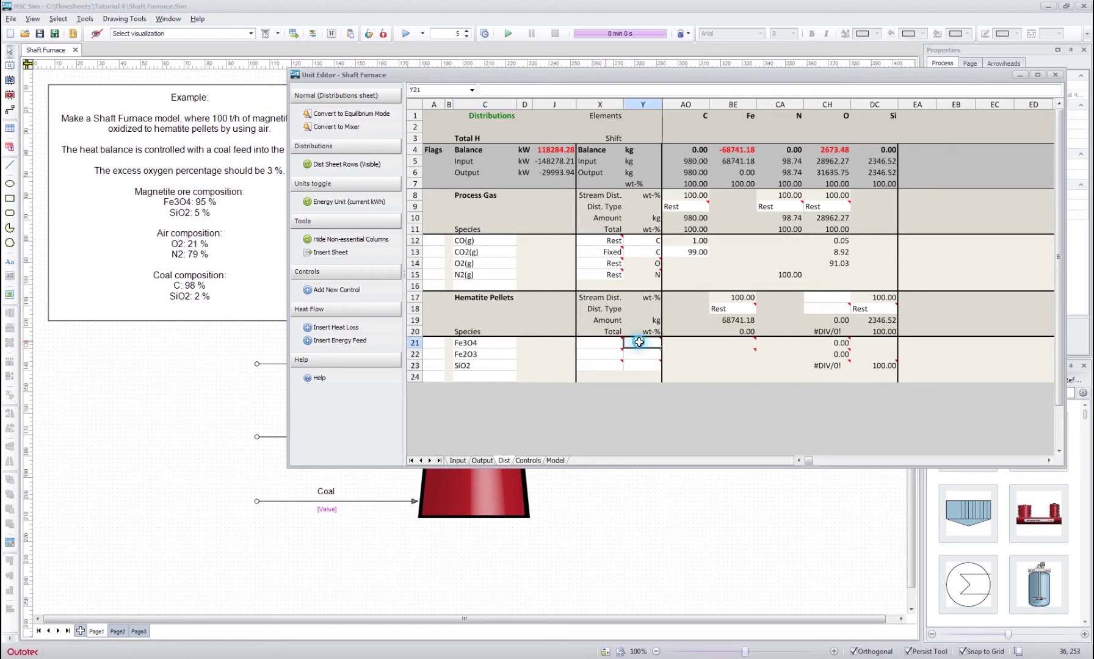
{"action": "type", "text": "Fe"}
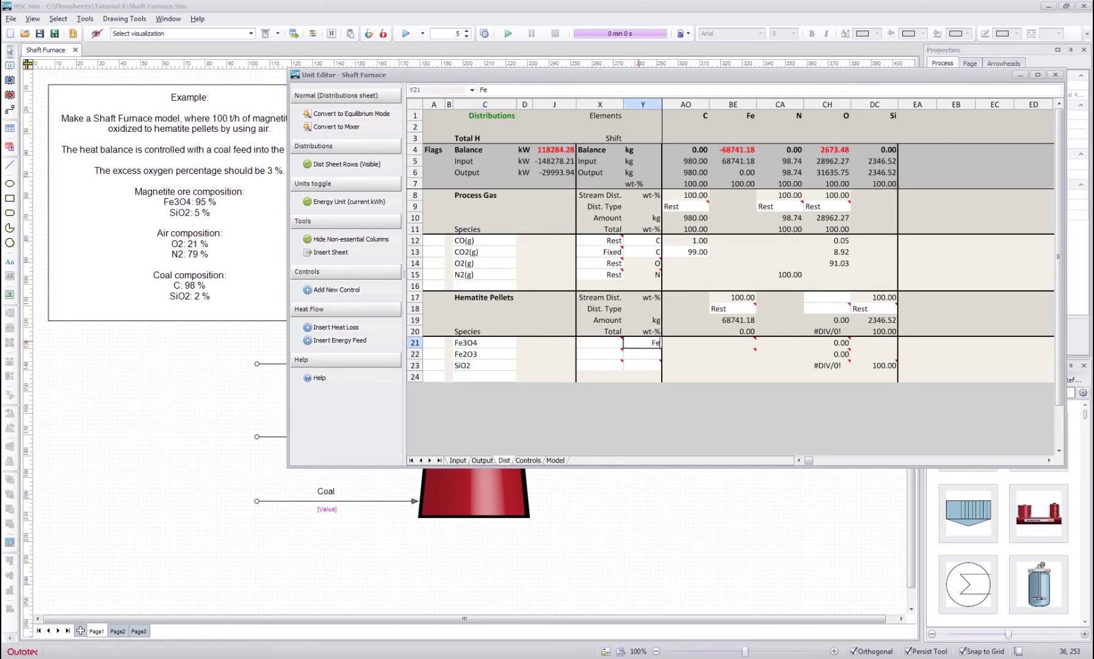
{"action": "key", "text": "Return"}
{"action": "type", "text": "Fe"}
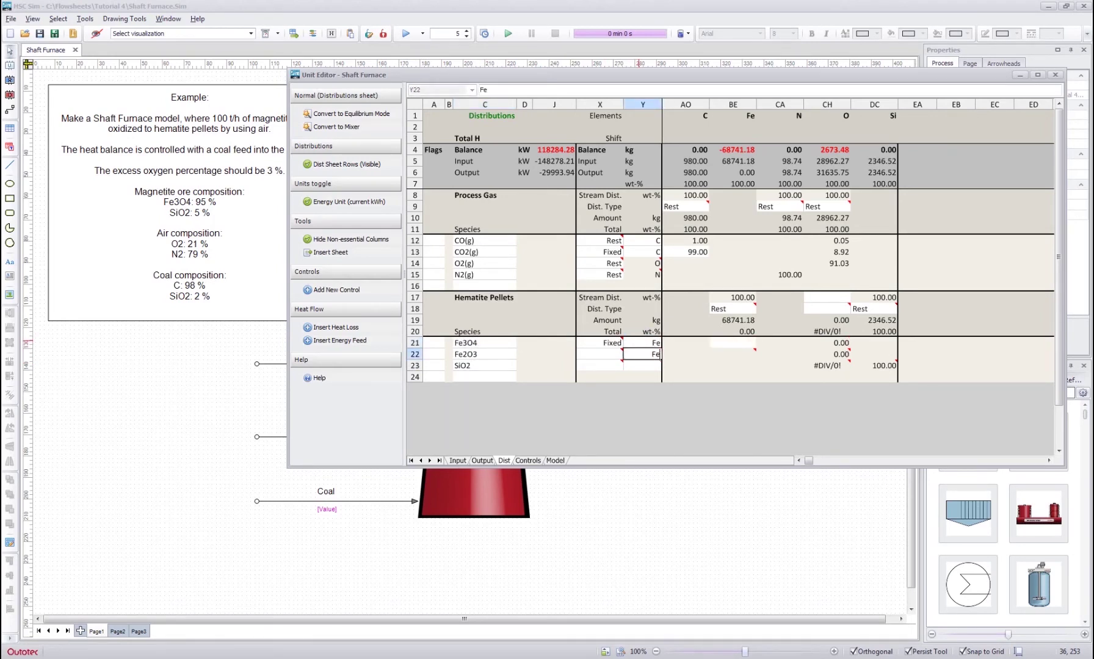
{"action": "key", "text": "Return"}
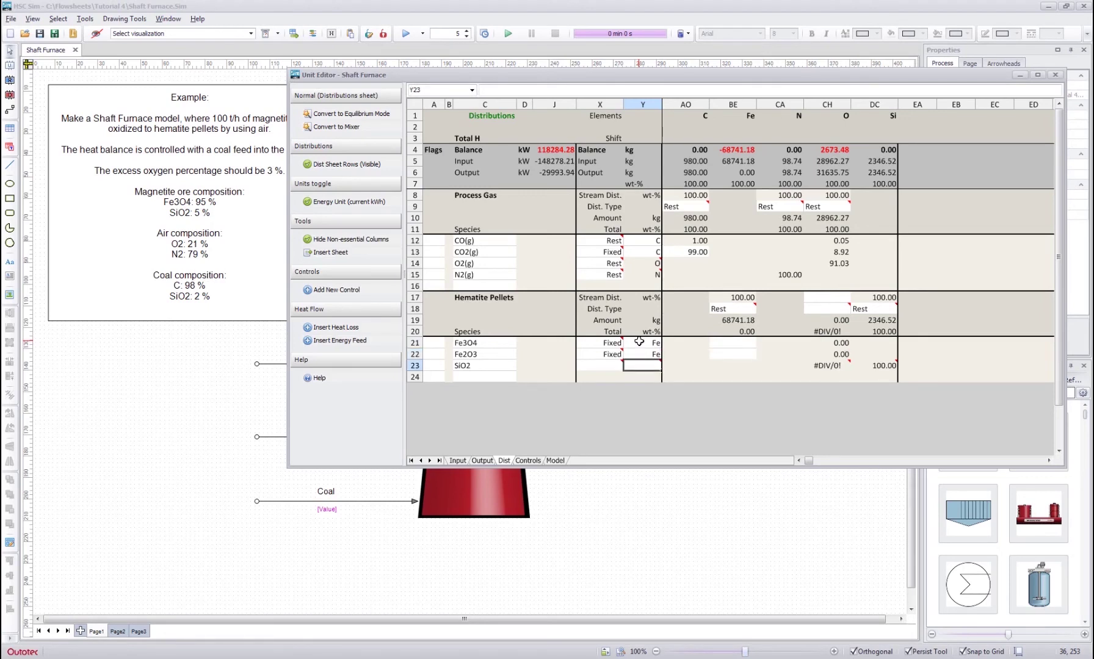
{"action": "type", "text": "Si"}
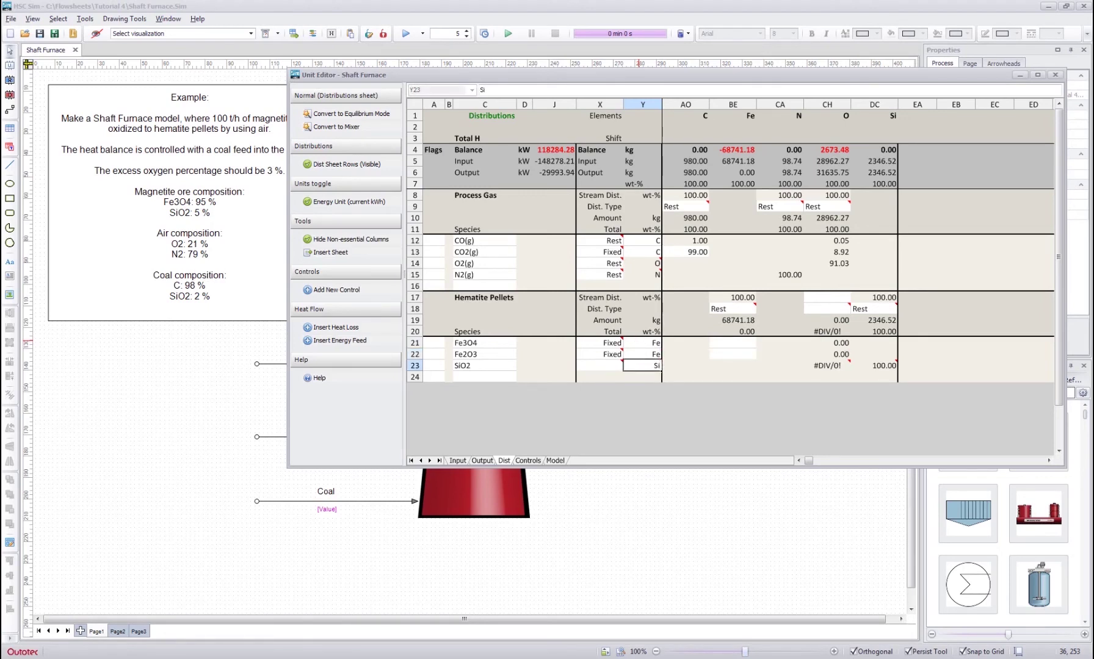
{"action": "key", "text": "Return"}
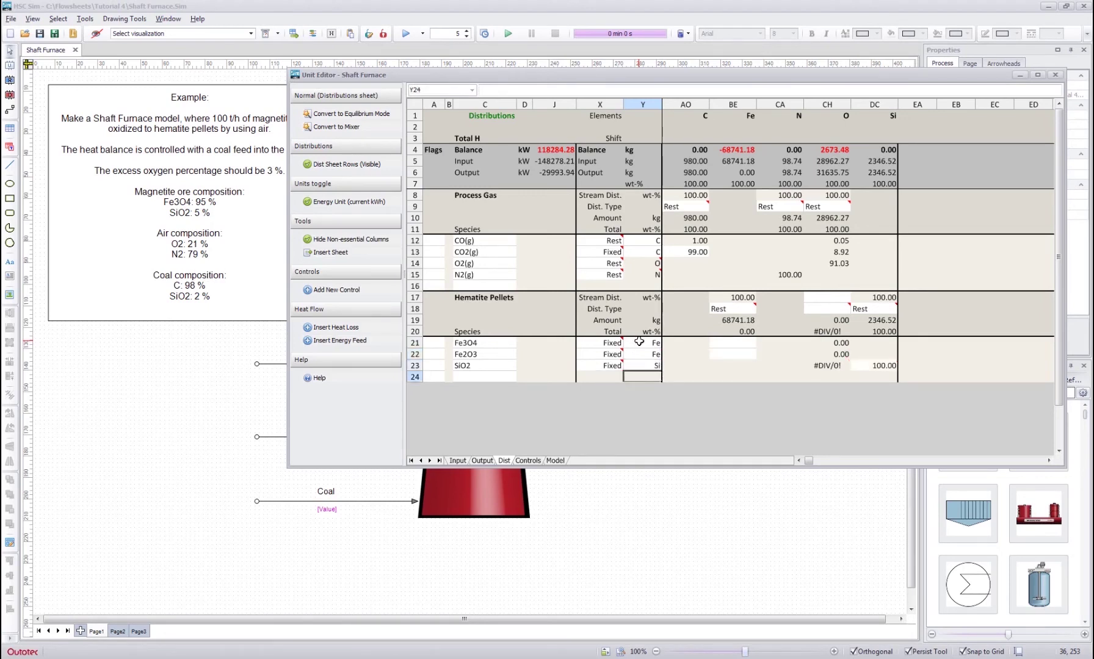
Change SiO2's distribution type in the Hematite Pellets stream to Rest
{"action": "left_click", "coordinate": [687, 366]}
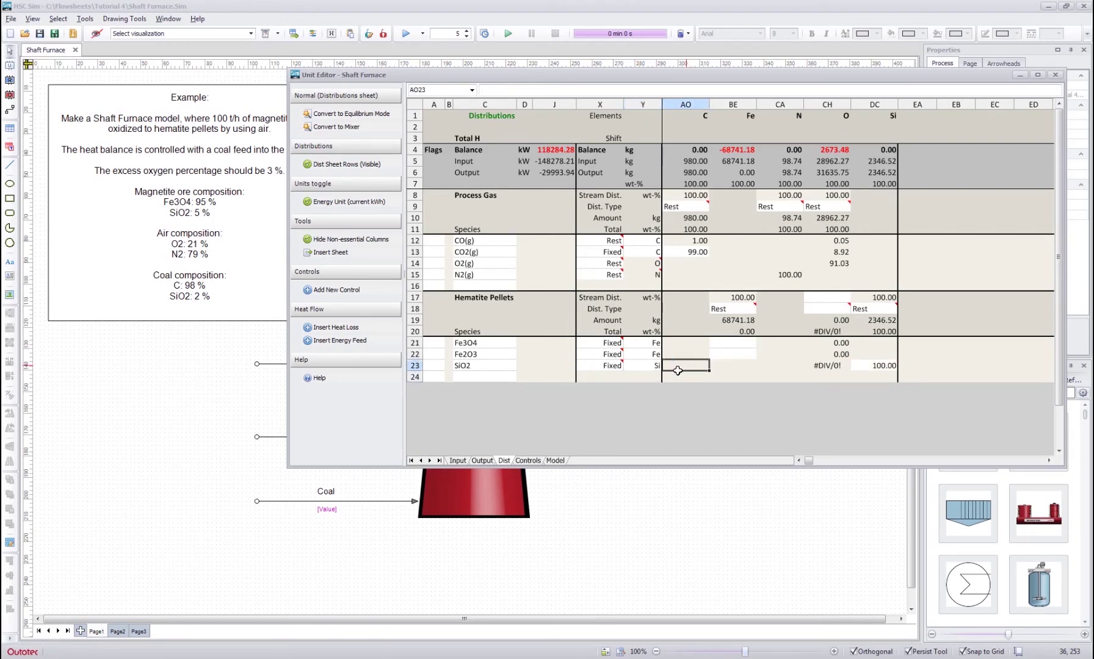
{"action": "left_click", "coordinate": [609, 364]}
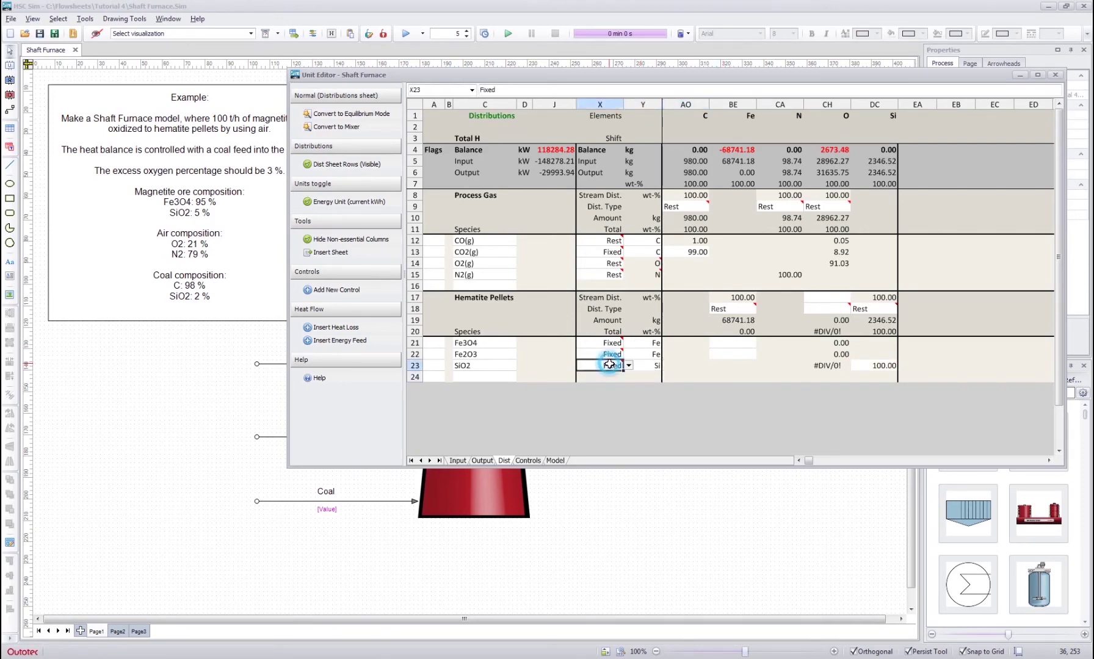
{"action": "type", "text": "r"}
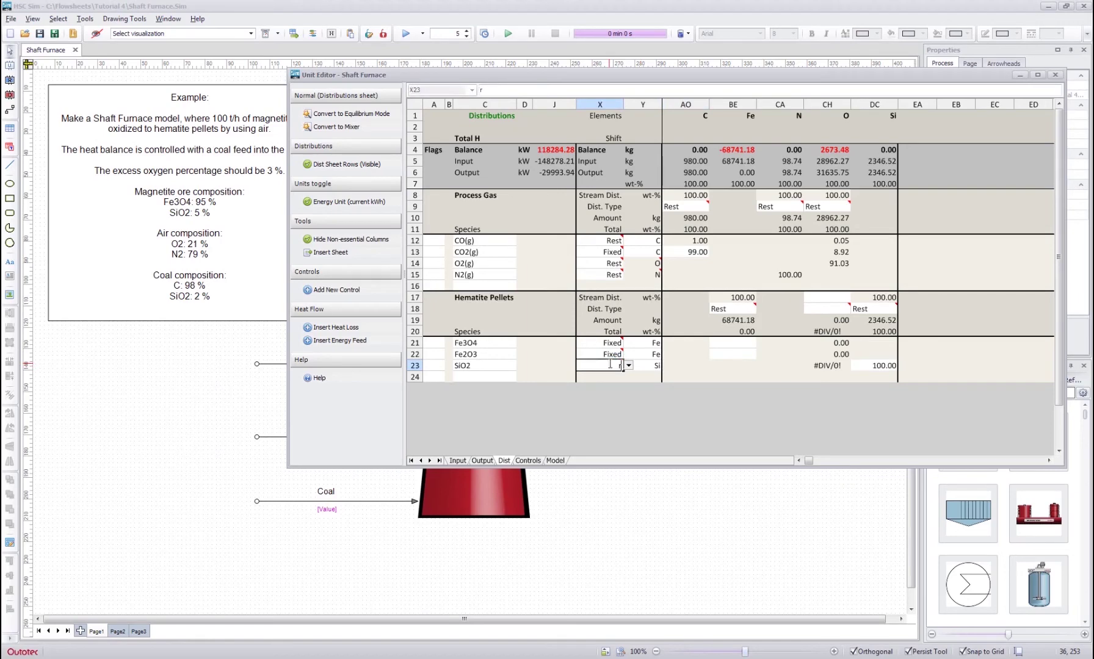
{"action": "key", "text": "Tab"}
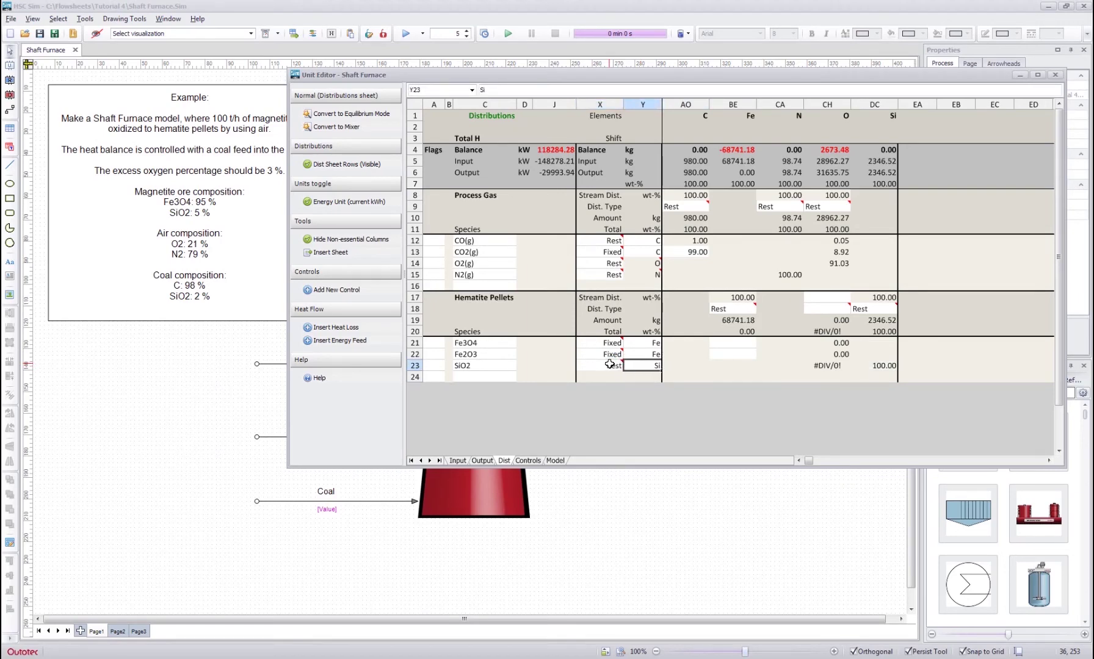
Examine silicon's stream distribution and SiO2 share formulas, along with the oxygen share formulas of the Hematite Pellets species
{"action": "key", "text": "Right"}
{"action": "key", "text": "Right"}
{"action": "key", "text": "Right"}
{"action": "key", "text": "Right"}
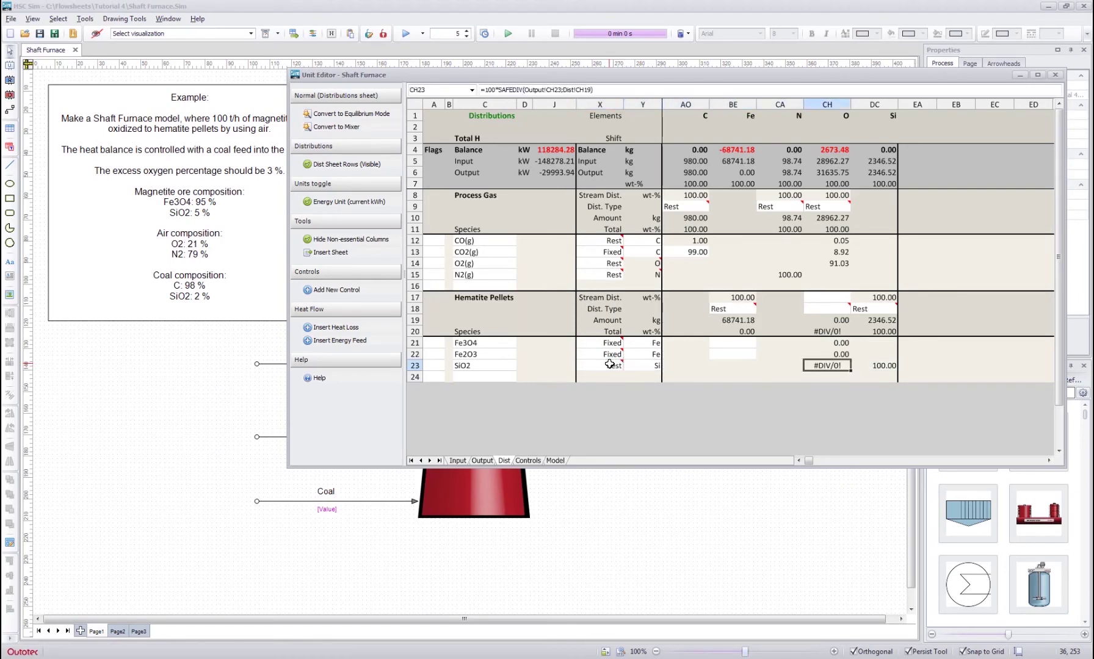
{"action": "key", "text": "Right"}
{"action": "key", "text": "Up"}
{"action": "key", "text": "Up"}
{"action": "key", "text": "Up"}
{"action": "key", "text": "Up"}
{"action": "key", "text": "Up"}
{"action": "key", "text": "Up"}
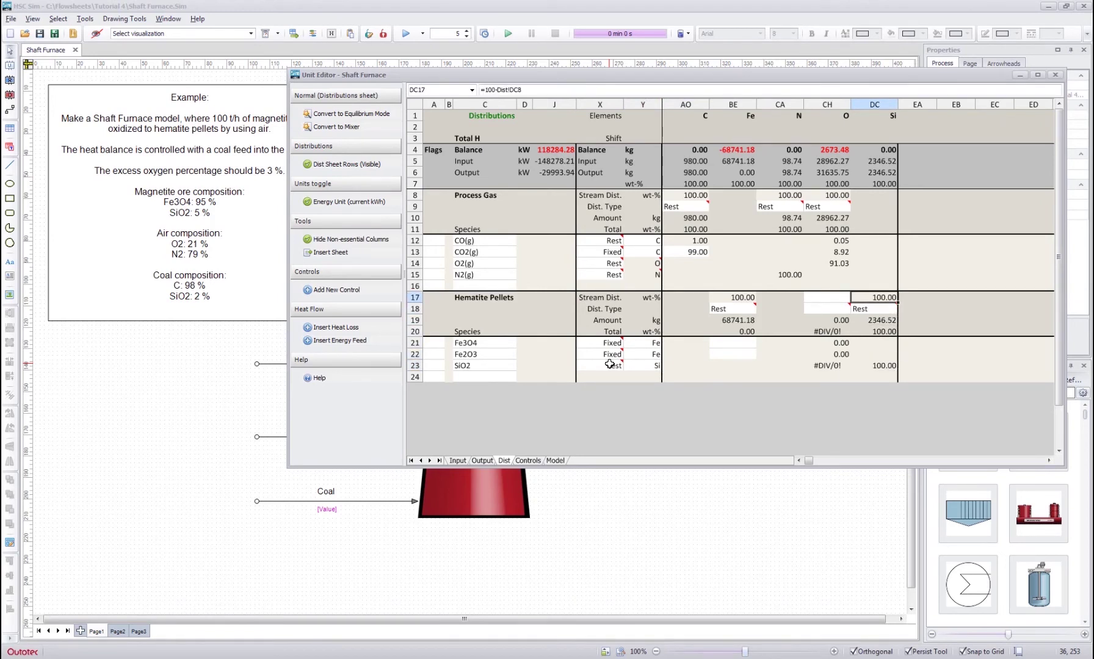
{"action": "key", "text": "Down"}
{"action": "key", "text": "Down"}
{"action": "key", "text": "Down"}
{"action": "key", "text": "Down"}
{"action": "key", "text": "Down"}
{"action": "key", "text": "Down"}
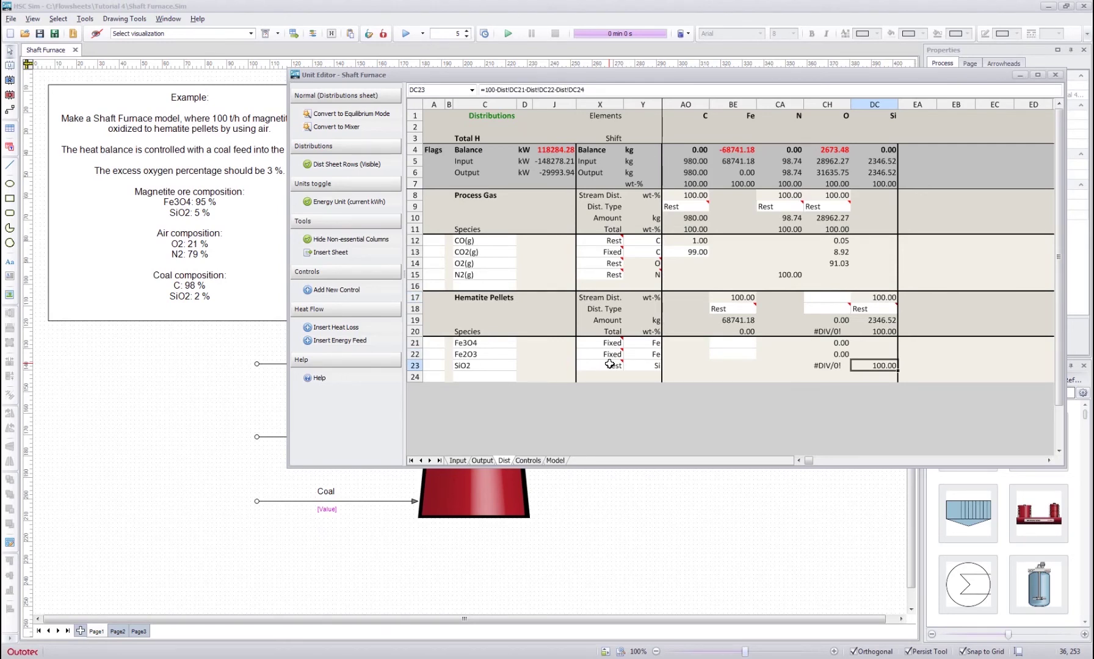
{"action": "key", "text": "Left"}
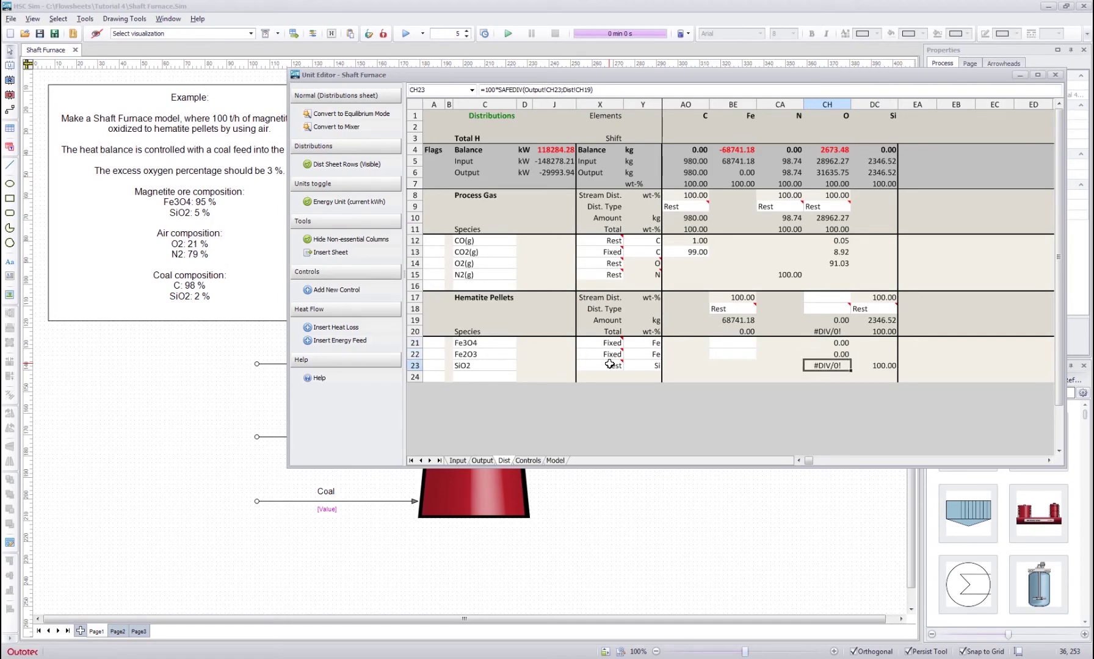
{"action": "key", "text": "Up"}
{"action": "key", "text": "Up"}
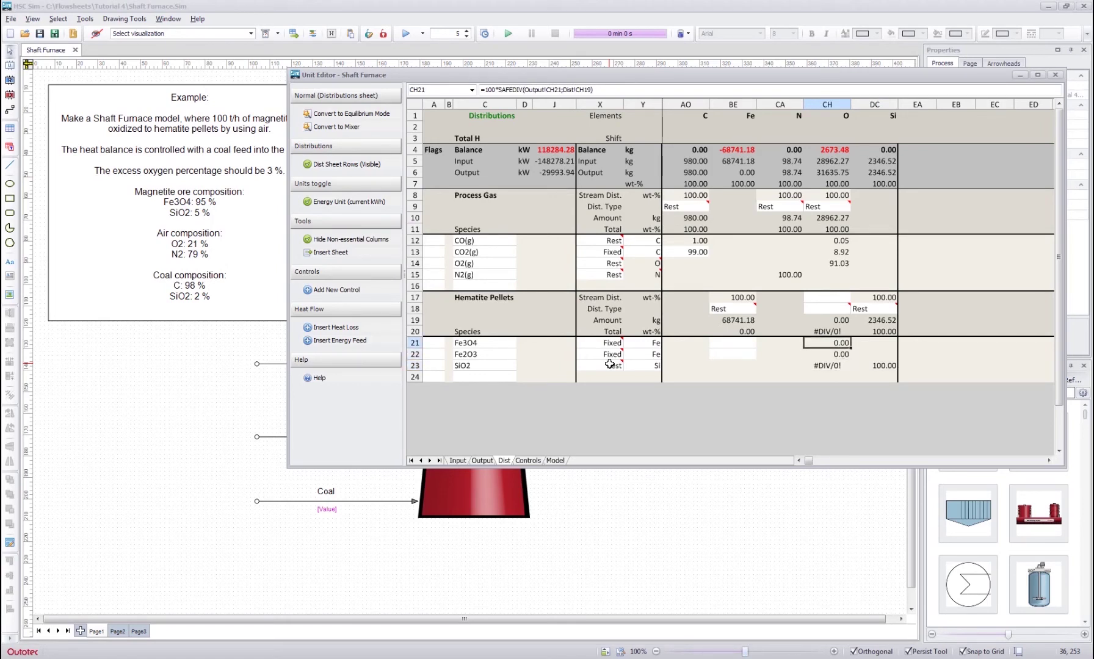
Set iron's distribution to Fe2O3 in the Hematite Pellets stream to 99 wt-%
{"action": "left_click", "coordinate": [650, 354]}
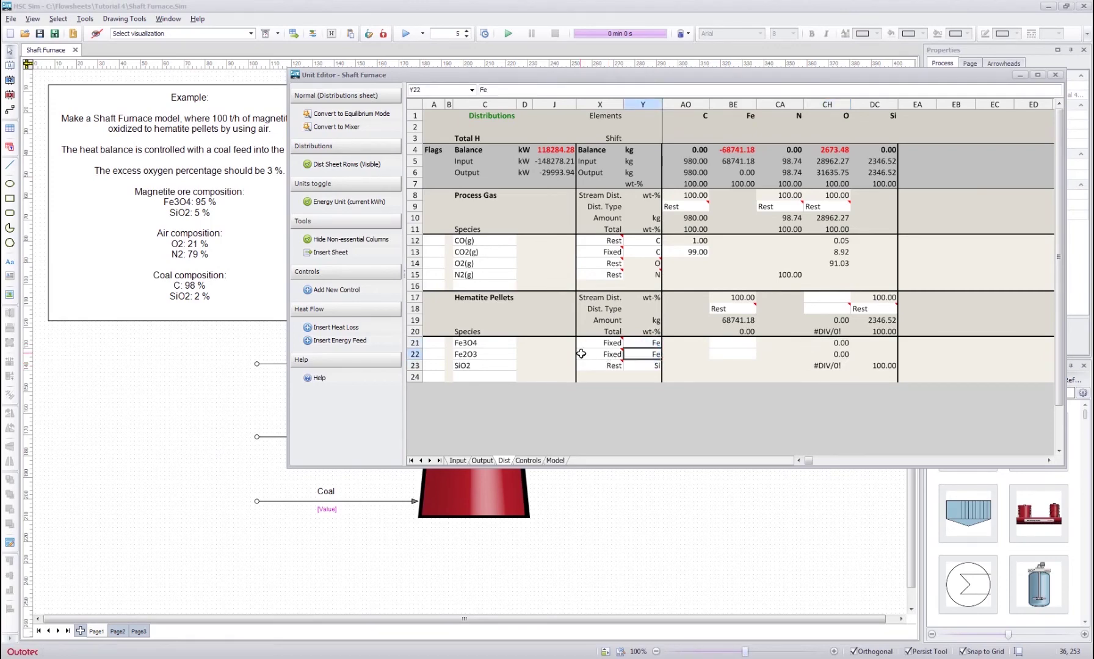
{"action": "left_click", "coordinate": [492, 354]}
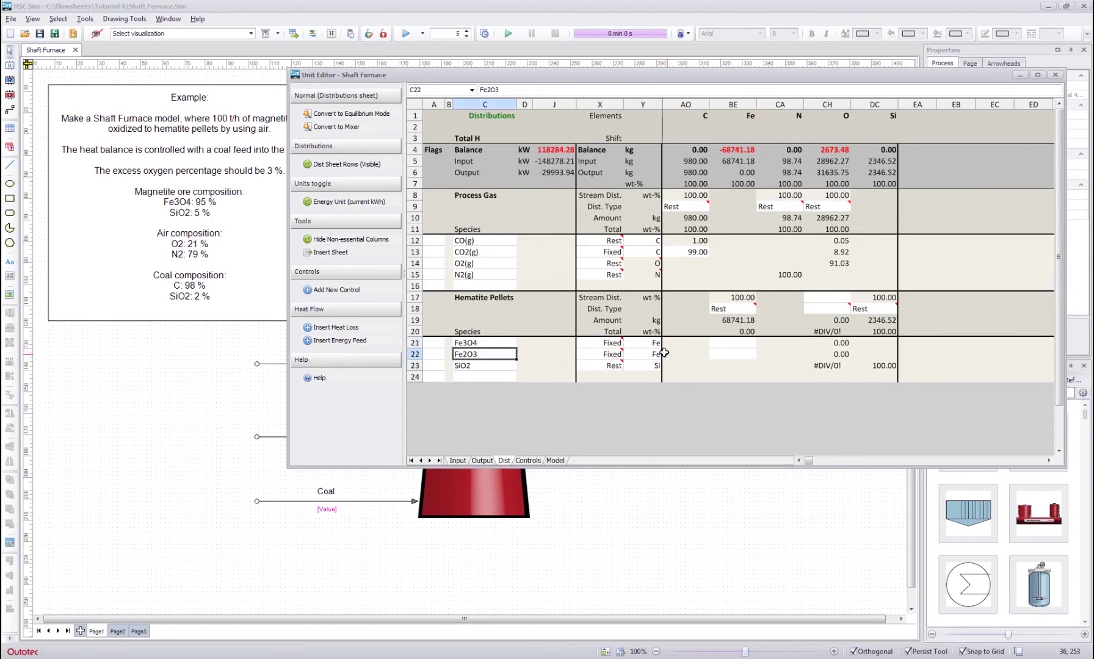
{"action": "left_click", "coordinate": [730, 354]}
{"action": "type", "text": "99"}
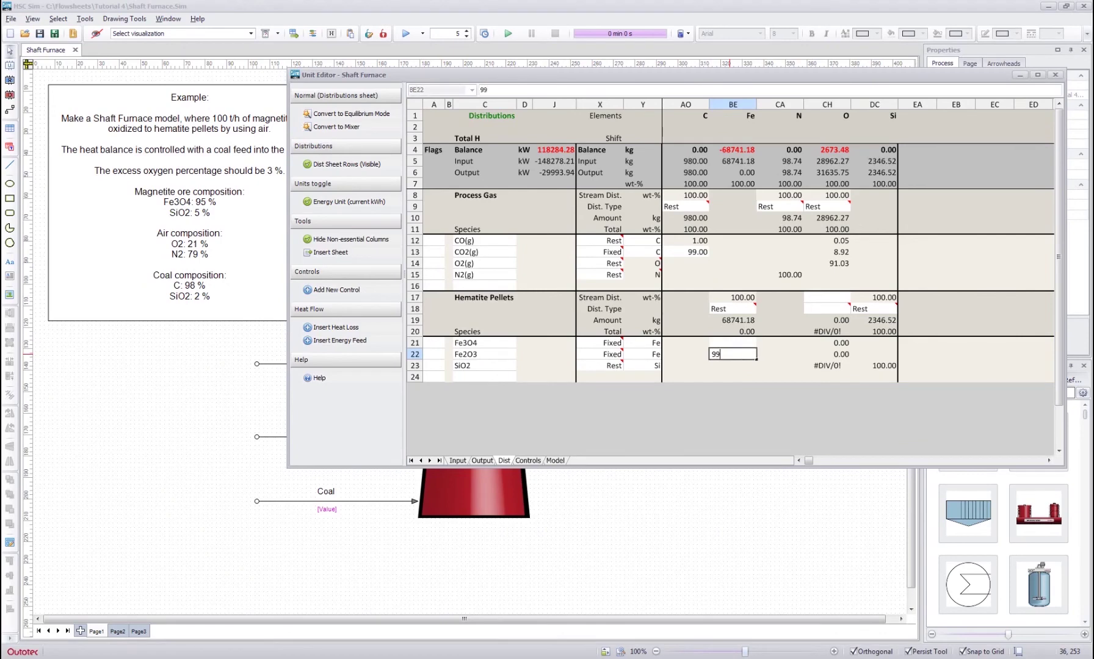
{"action": "key", "text": "Return"}
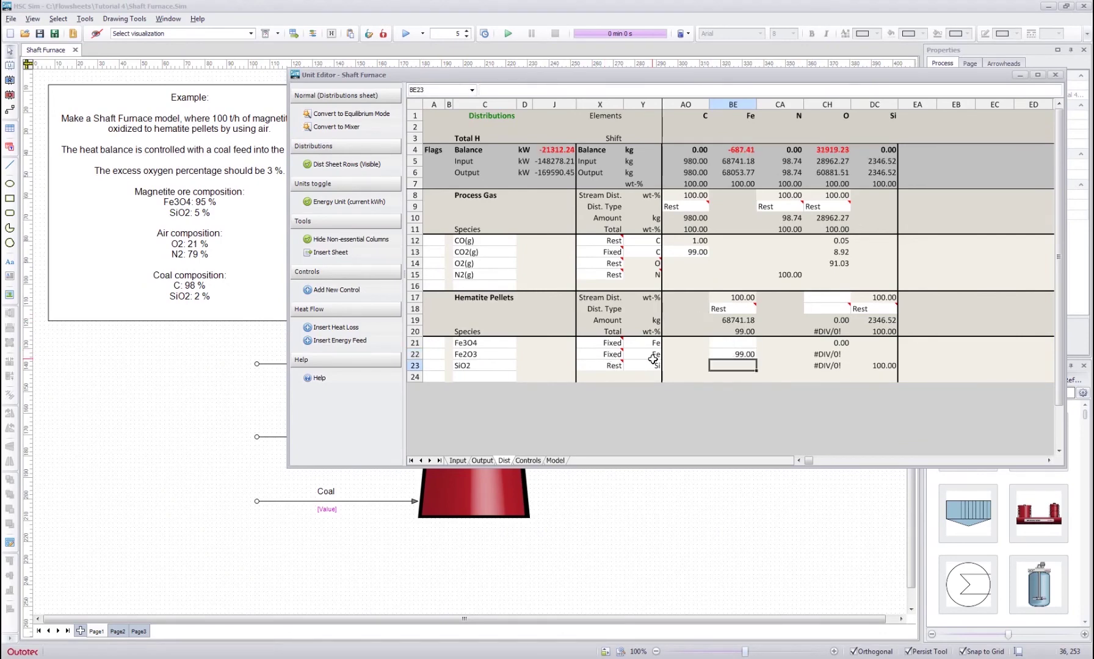
Change Fe3O4's distribution type in the Hematite Pellets stream to Rest and check its iron share formula
{"action": "left_click", "coordinate": [728, 296]}
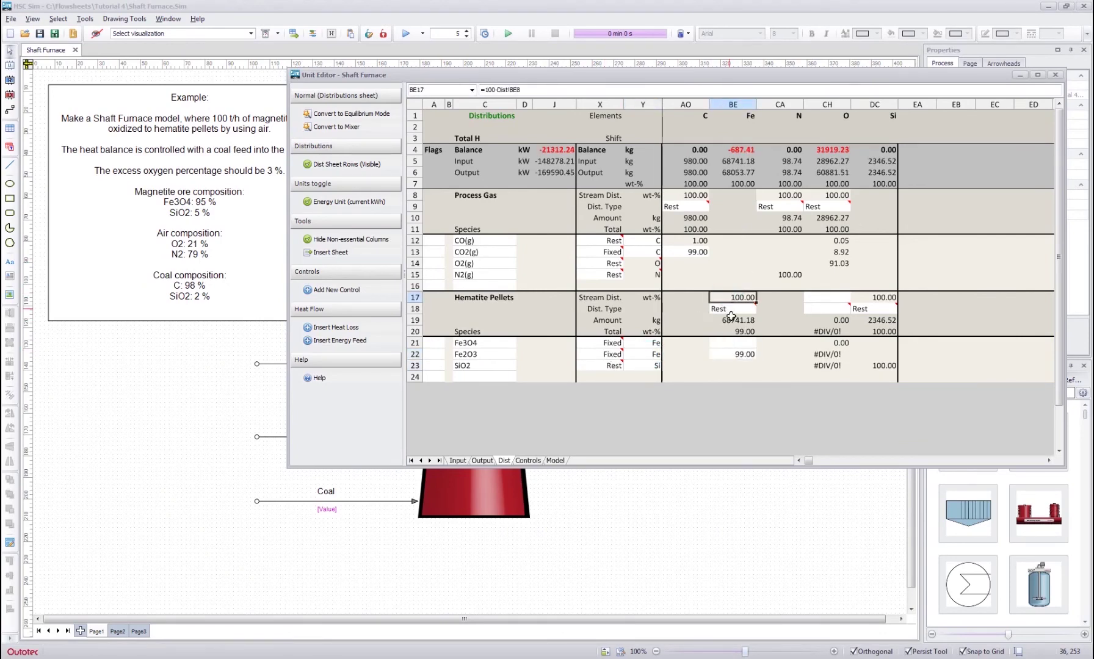
{"action": "left_click", "coordinate": [734, 351]}
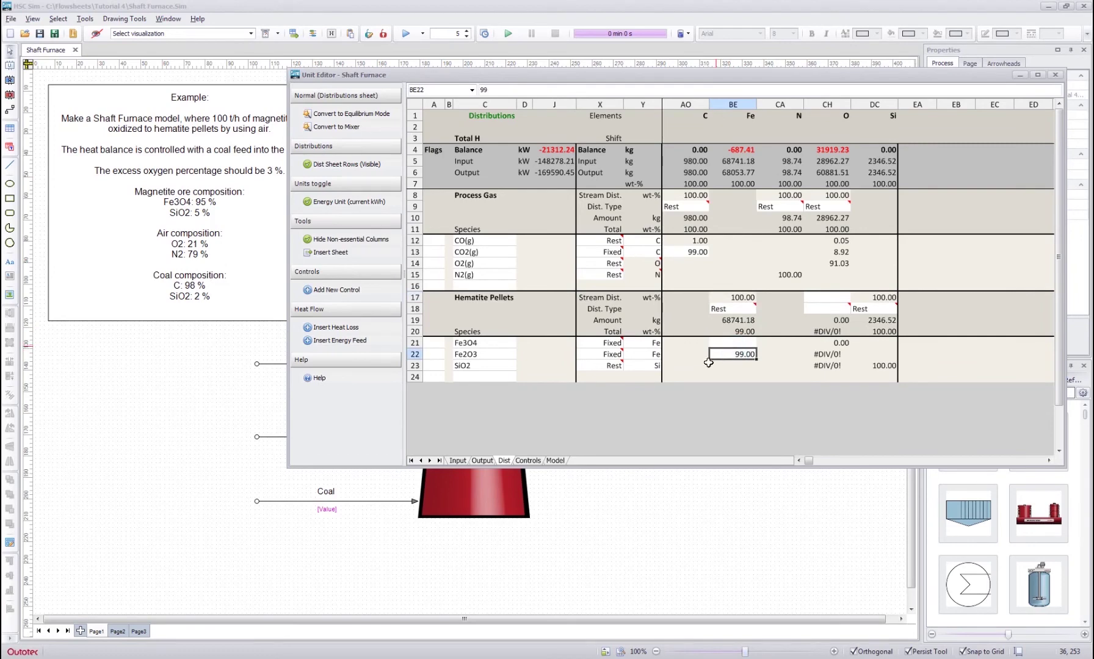
{"action": "left_click", "coordinate": [609, 346]}
{"action": "type", "text": "r"}
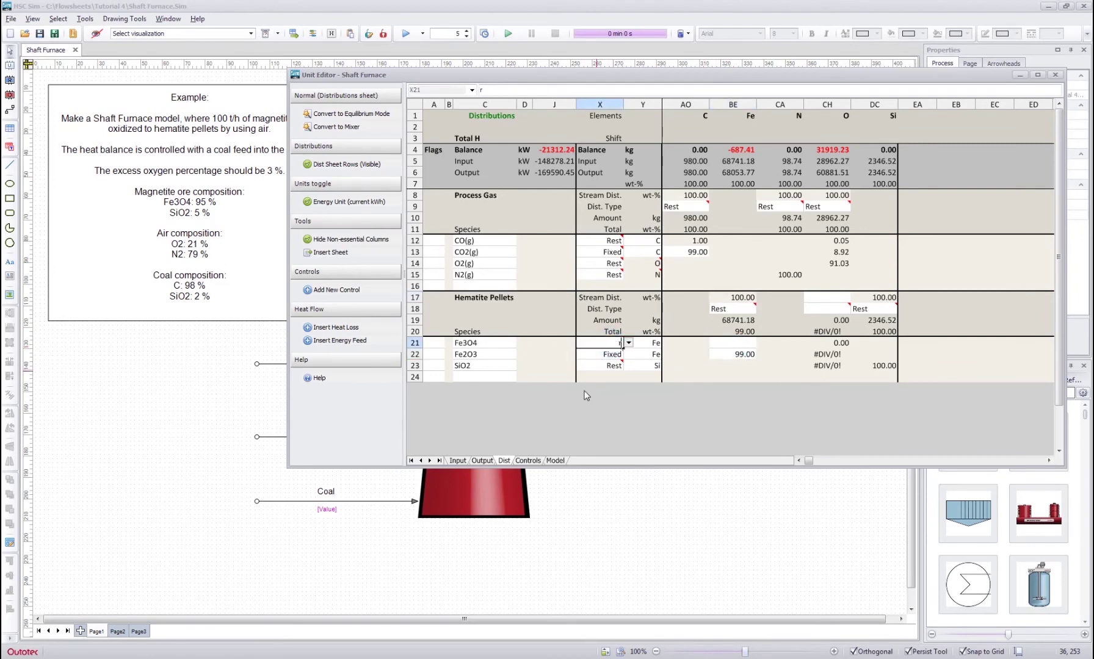
{"action": "key", "text": "Return"}
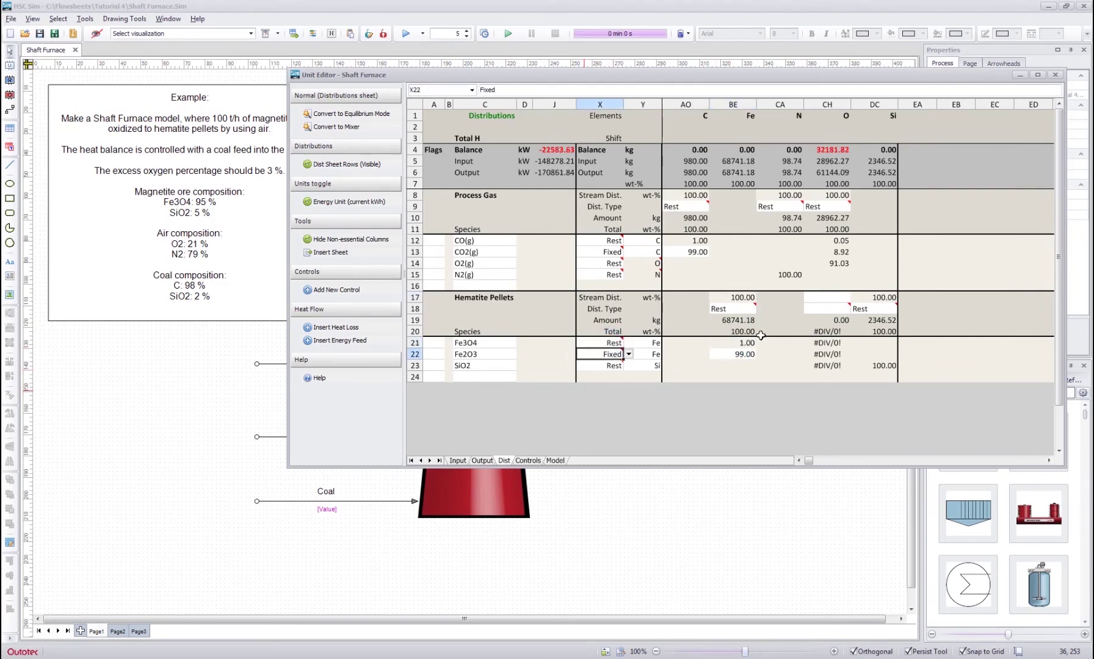
{"action": "left_click", "coordinate": [738, 342]}
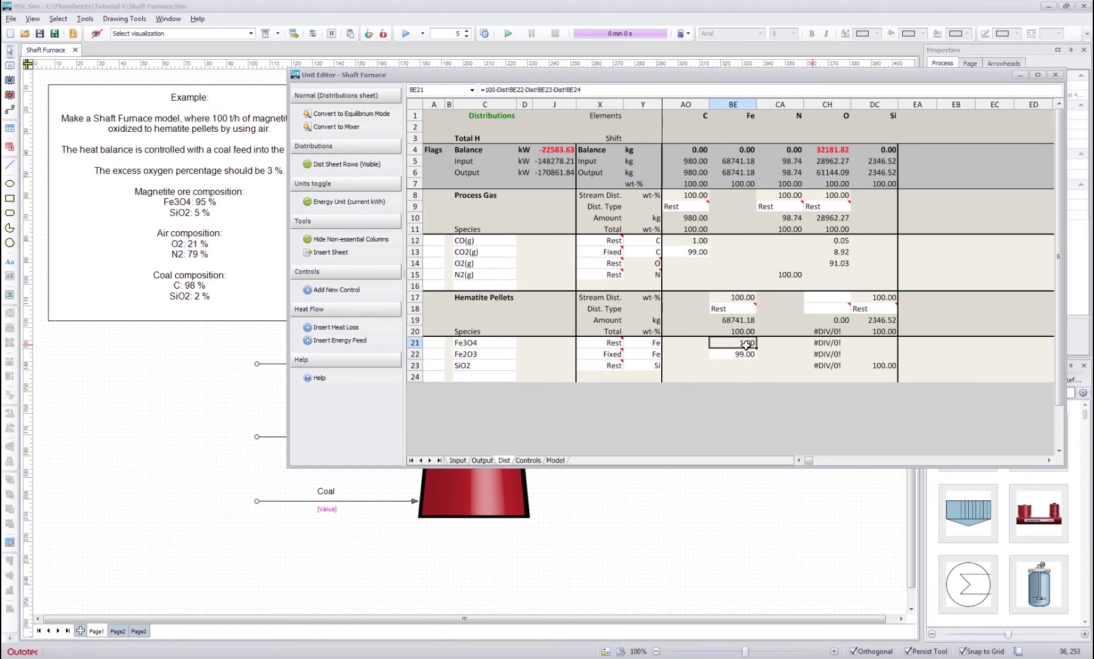
Set oxygen's stream distribution type in the Hematite Pellets stream to Float
{"action": "left_click_drag", "start_coordinate": [817, 343], "coordinate": [824, 365]}
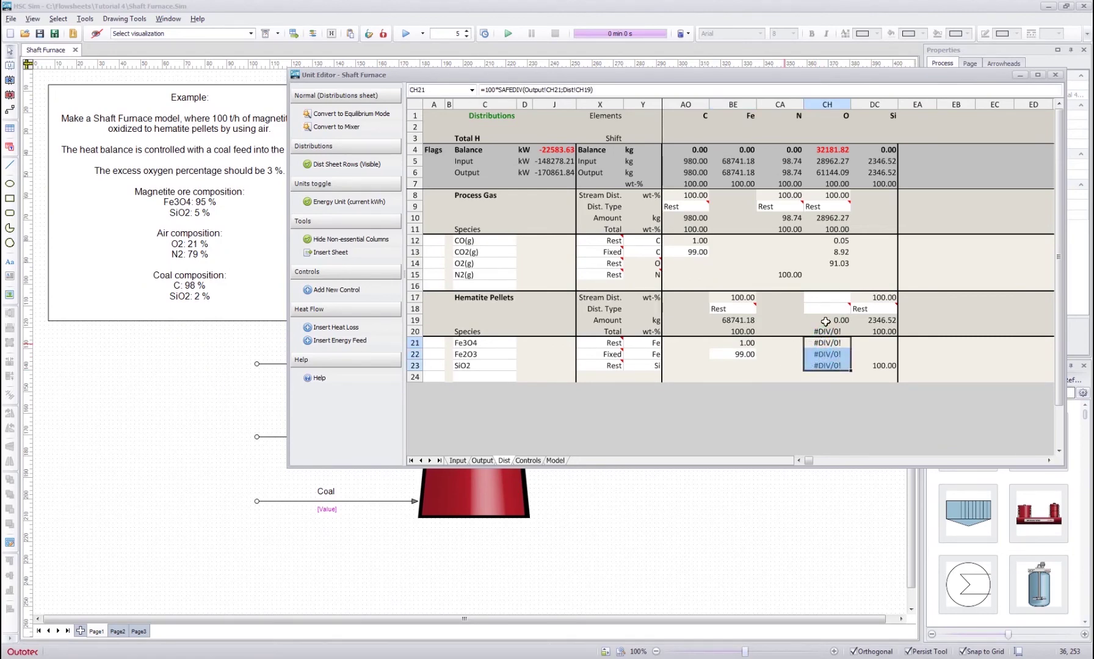
{"action": "left_click_drag", "start_coordinate": [825, 298], "coordinate": [825, 310]}
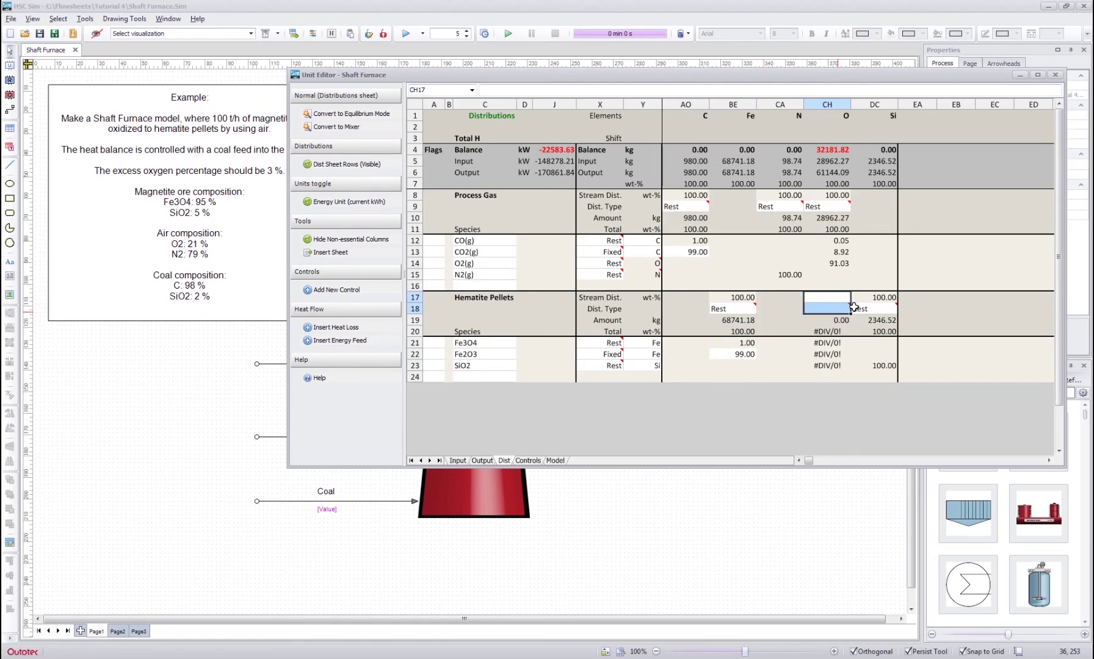
{"action": "left_click", "coordinate": [788, 330]}
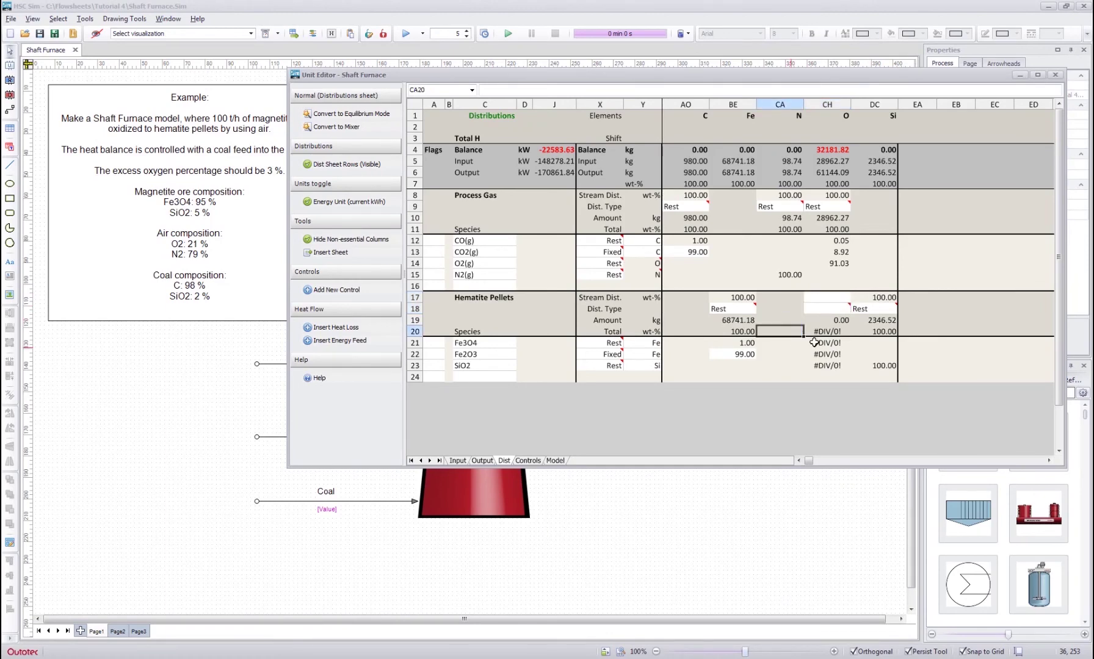
{"action": "left_click_drag", "start_coordinate": [821, 343], "coordinate": [821, 364]}
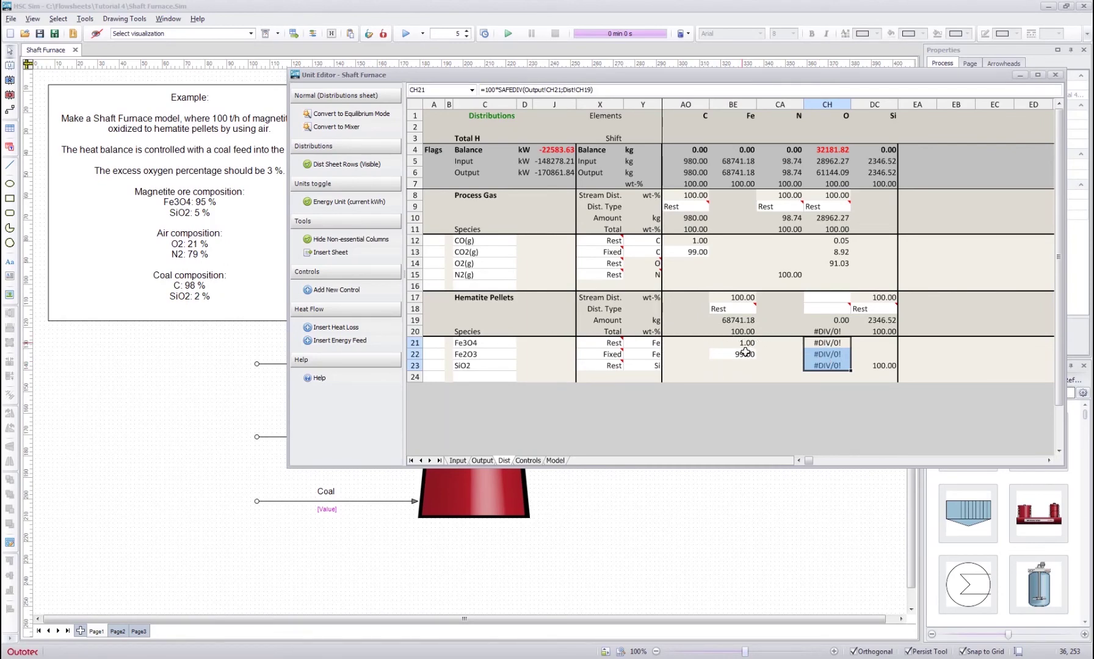
{"action": "left_click_drag", "start_coordinate": [734, 340], "coordinate": [738, 352]}
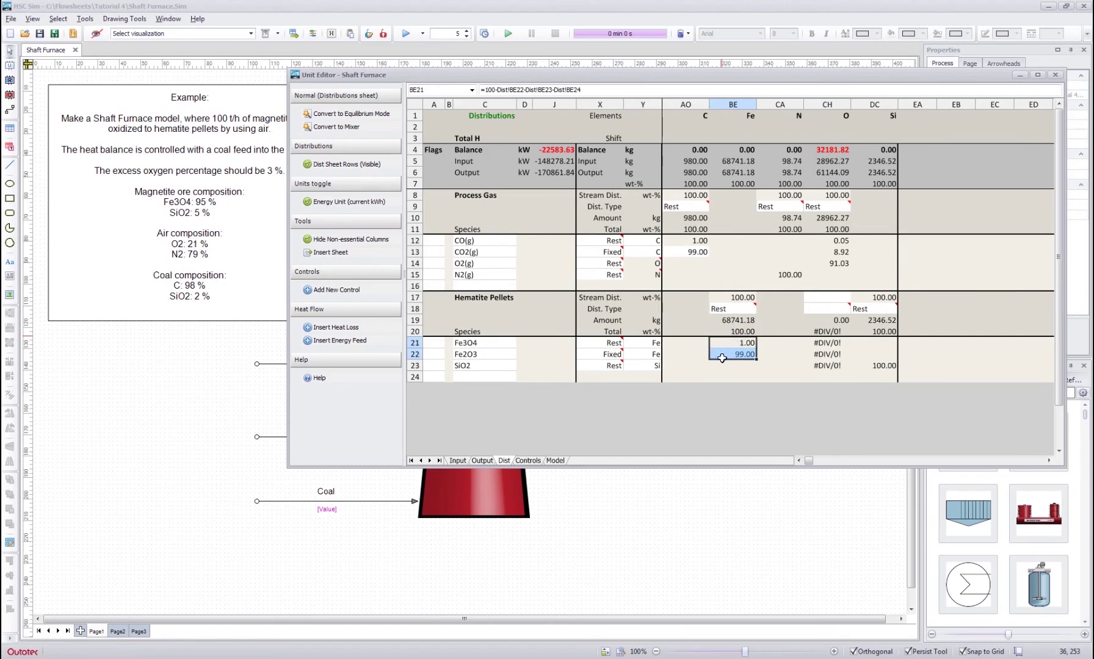
{"action": "left_click", "coordinate": [873, 365]}
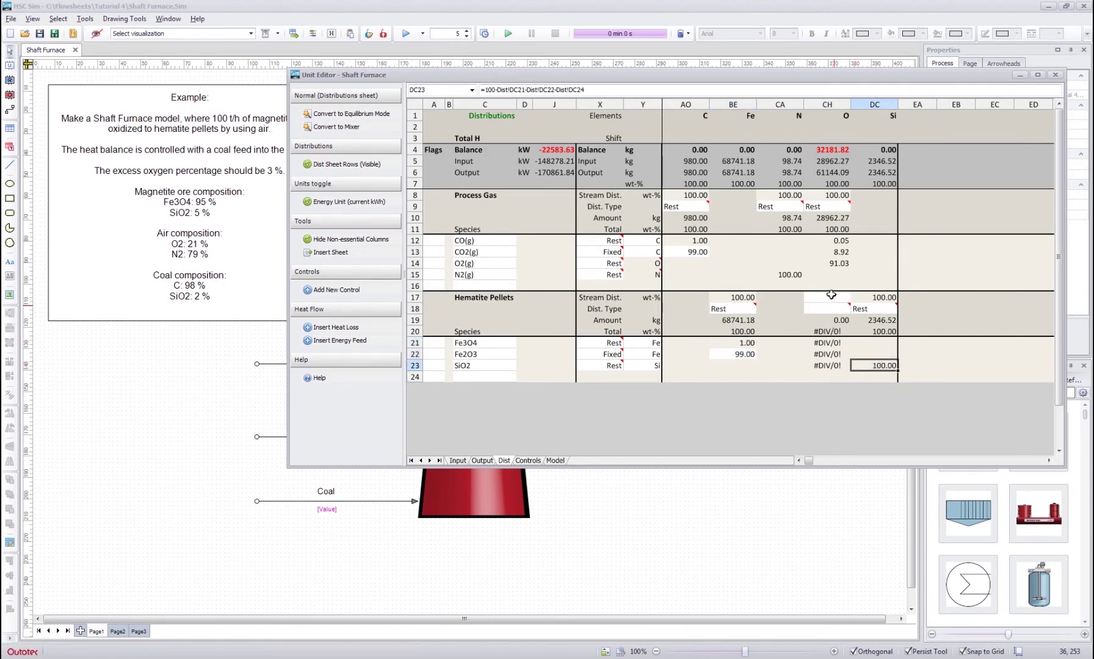
{"action": "left_click", "coordinate": [843, 309]}
{"action": "left_click", "coordinate": [856, 309]}
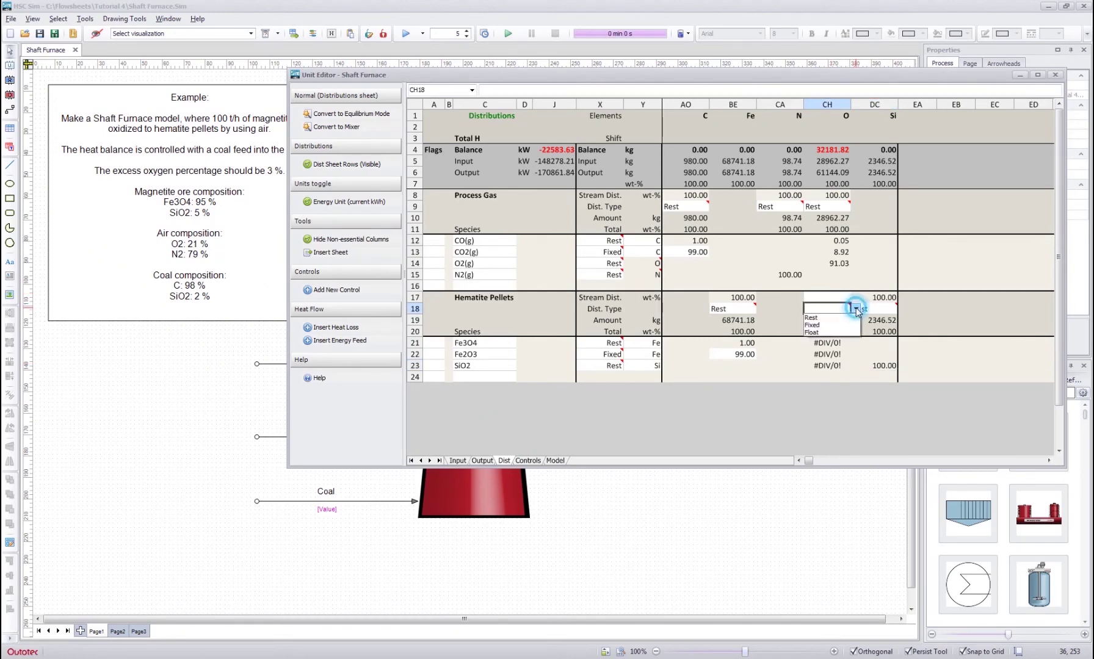
{"action": "left_click", "coordinate": [813, 333]}
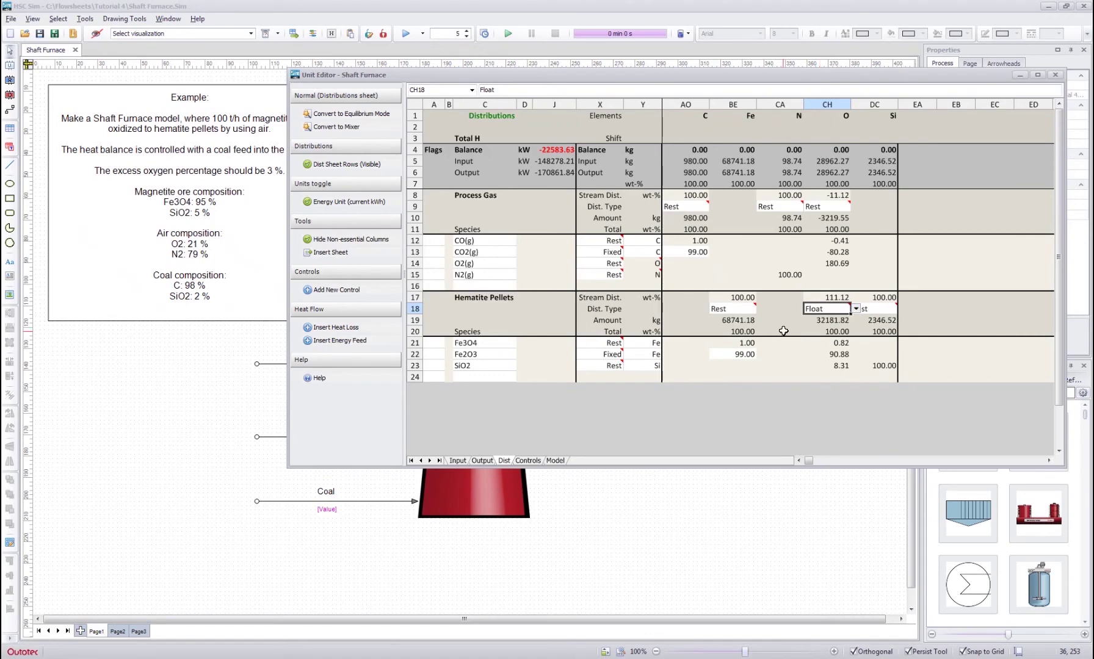
Examine oxygen's amount, stream distribution and species share formulas in the Hematite Pellets stream
{"action": "left_click", "coordinate": [783, 323]}
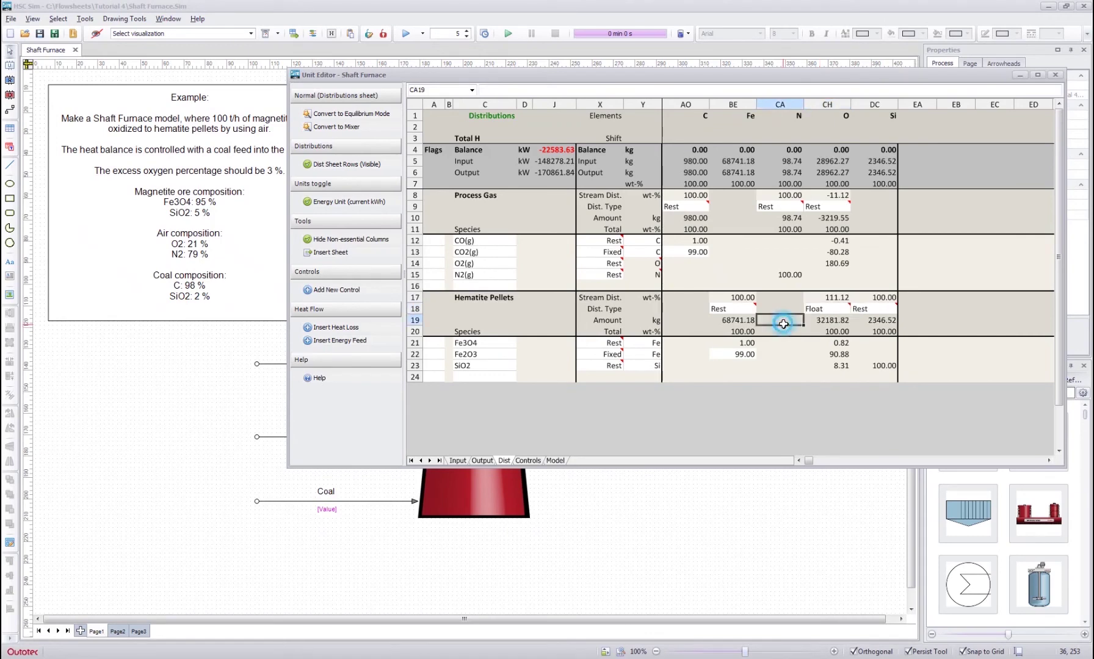
{"action": "left_click", "coordinate": [830, 321]}
{"action": "left_click", "coordinate": [829, 344]}
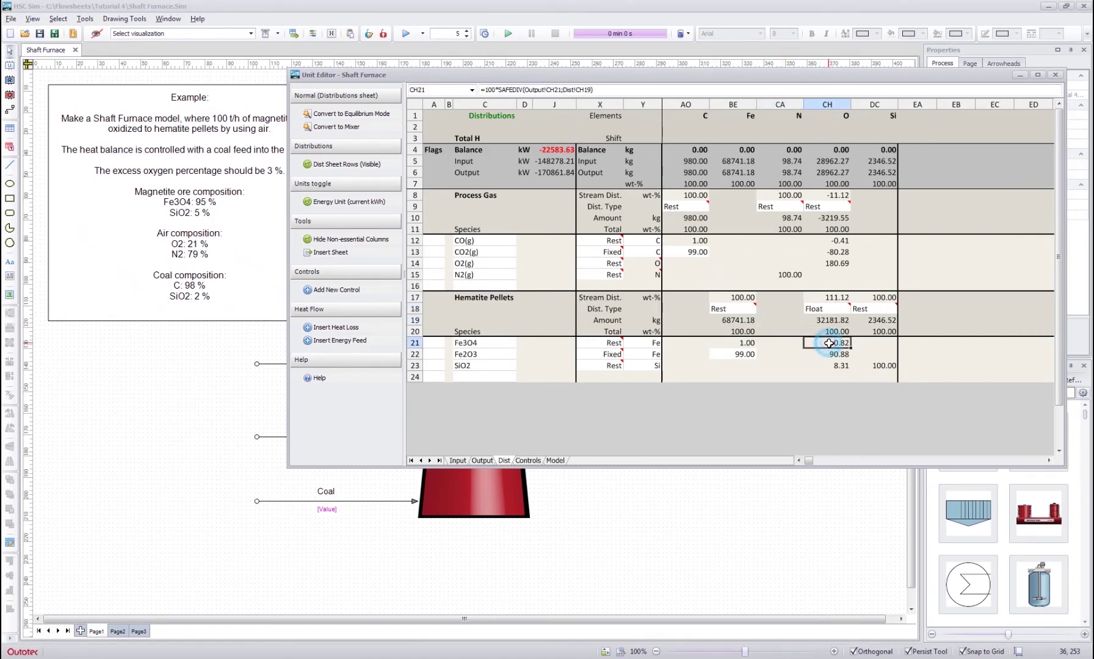
{"action": "left_click", "coordinate": [826, 297]}
{"action": "left_click", "coordinate": [829, 343]}
{"action": "left_click", "coordinate": [827, 296]}
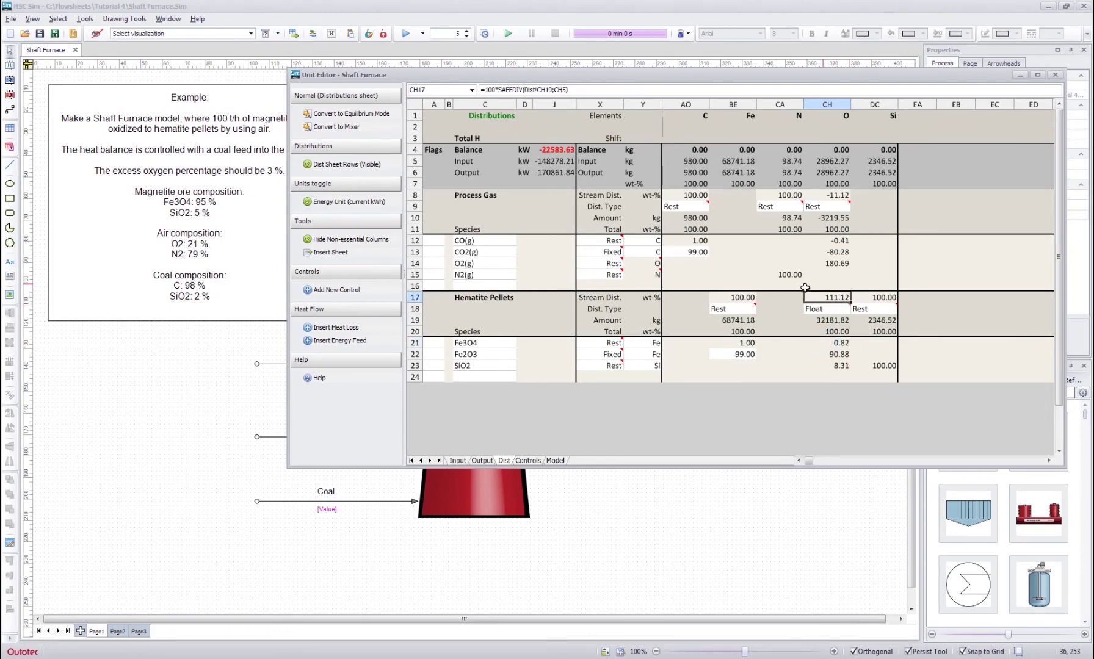
{"action": "left_click_drag", "start_coordinate": [829, 343], "coordinate": [829, 366]}
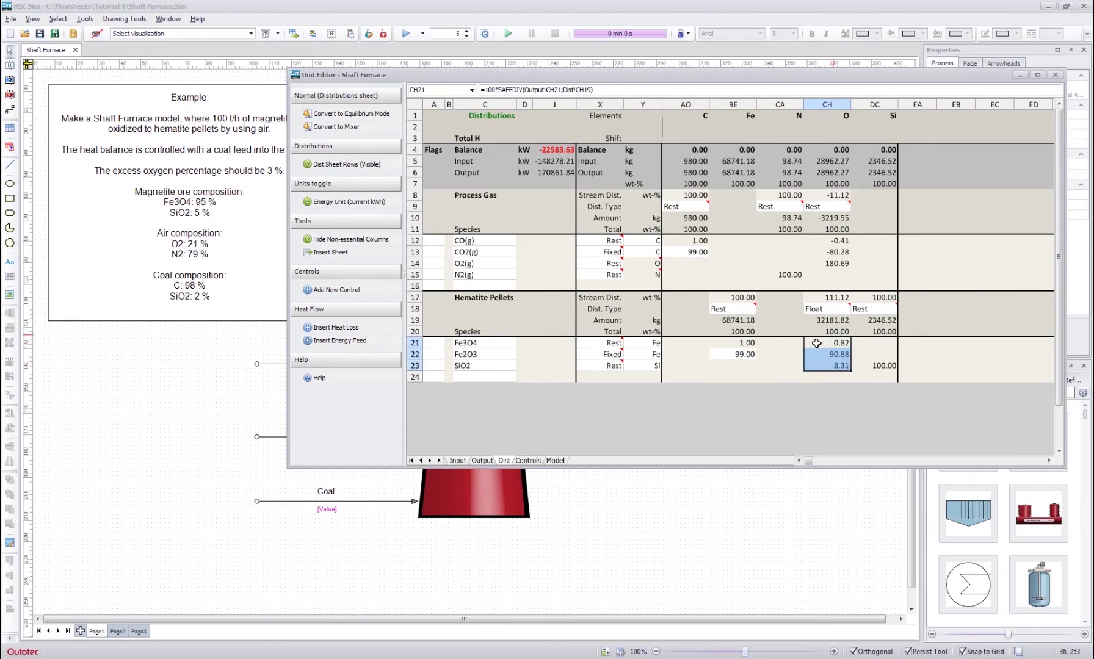
{"action": "left_click", "coordinate": [829, 298]}
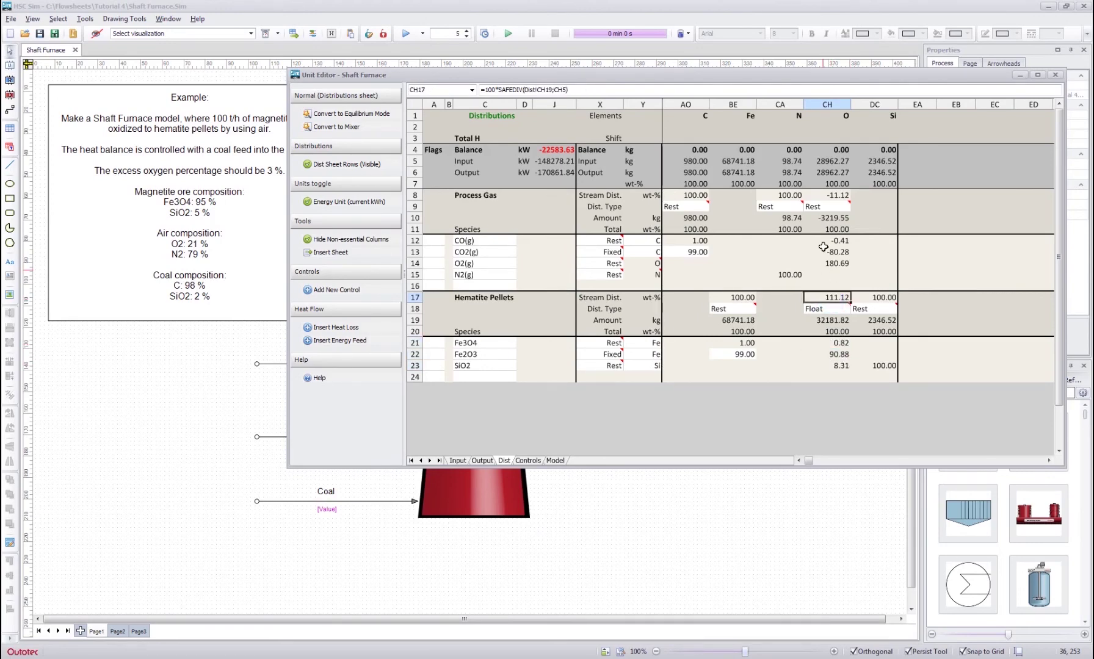
Examine how oxygen's Process Gas distribution depends on the pellets stream, along with the oxygen shares of the gas species
{"action": "left_click", "coordinate": [825, 195]}
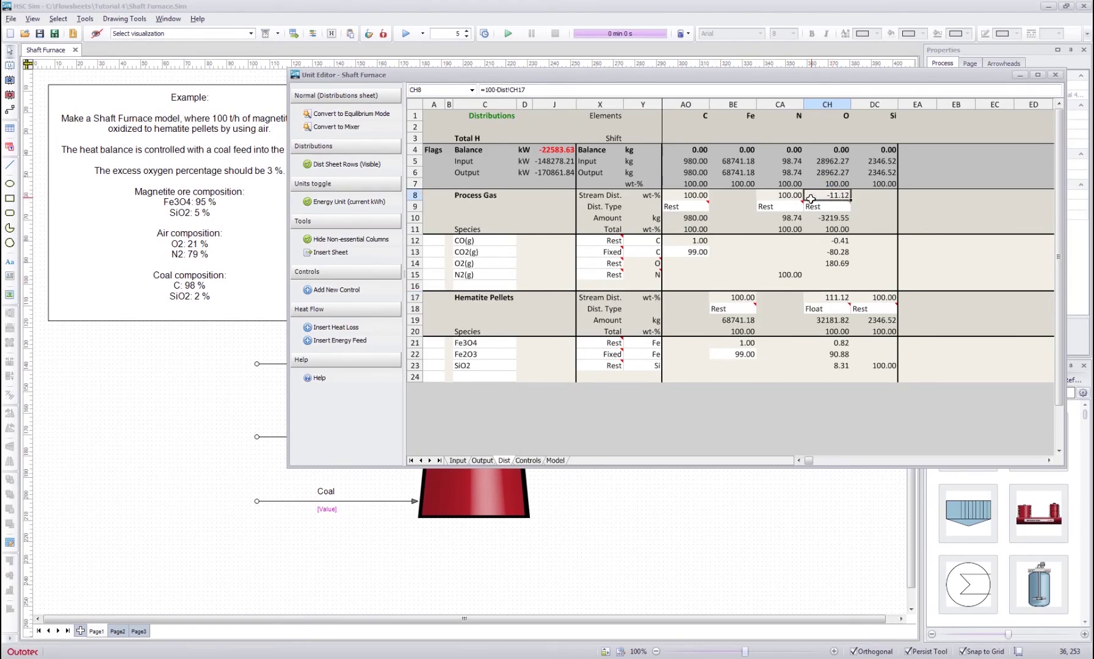
{"action": "left_click", "coordinate": [832, 295]}
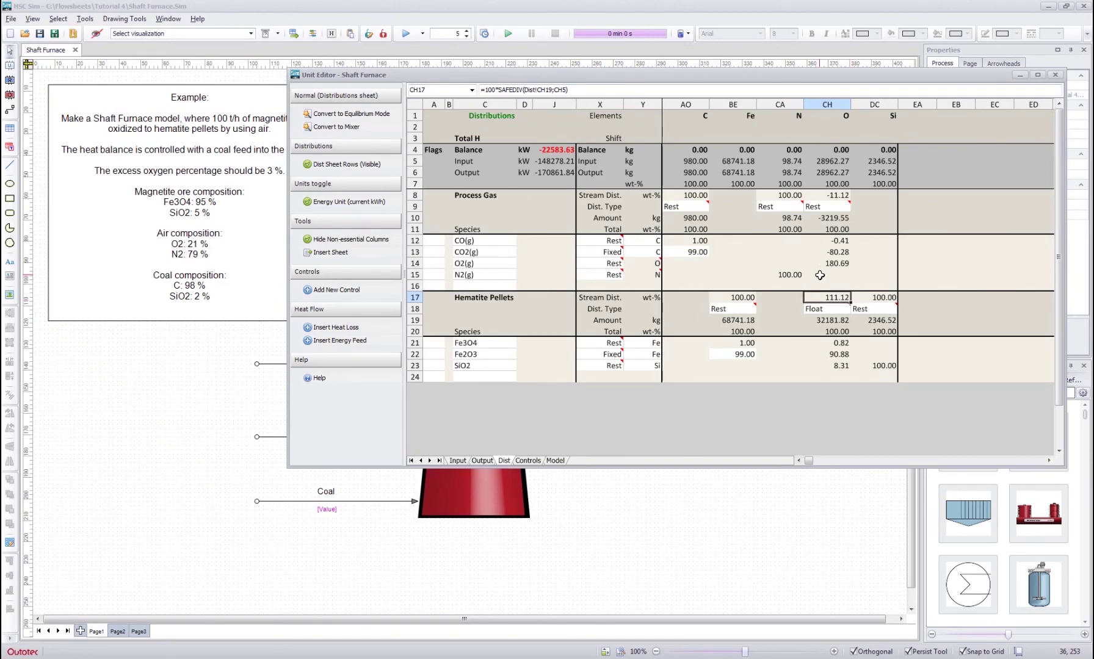
{"action": "left_click", "coordinate": [820, 275]}
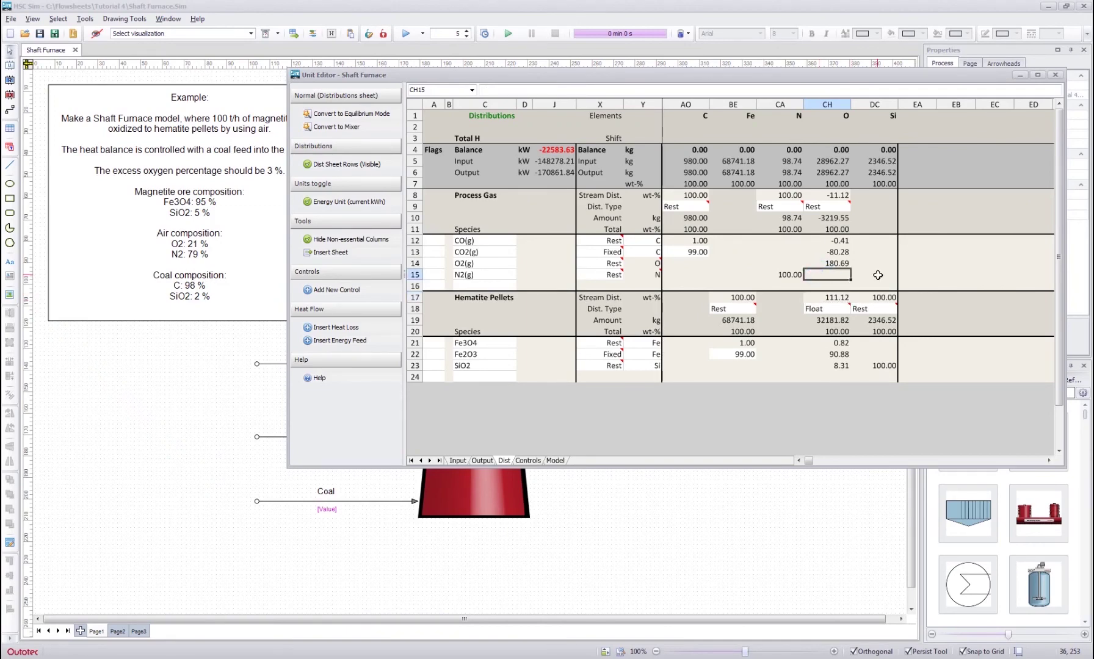
{"action": "left_click", "coordinate": [872, 252]}
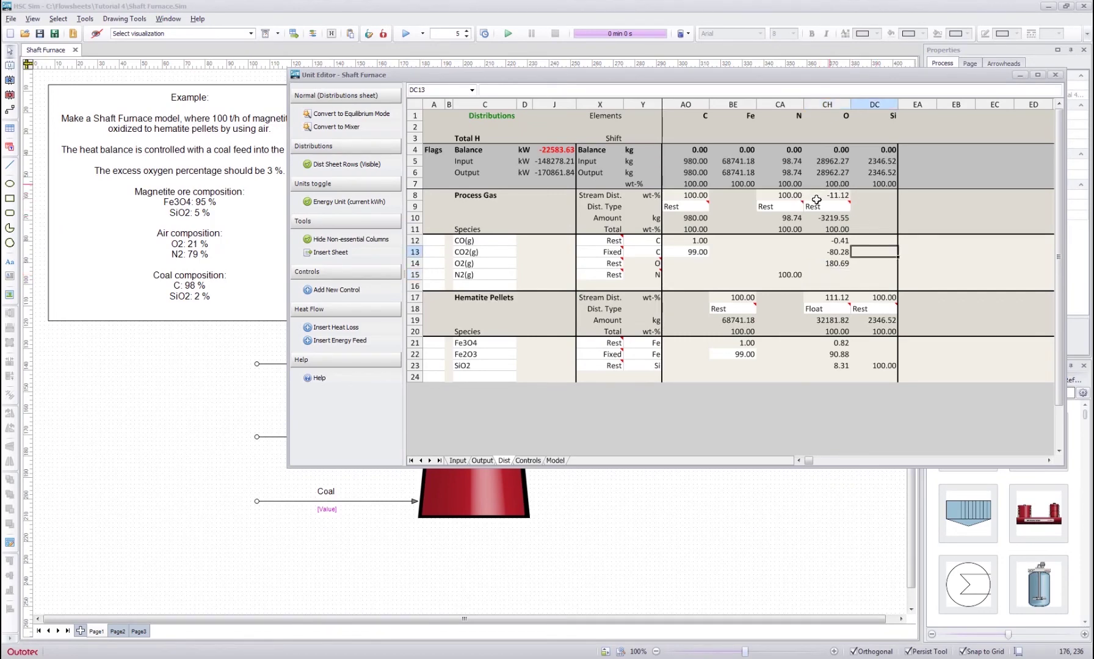
{"action": "left_click_drag", "start_coordinate": [827, 240], "coordinate": [830, 264]}
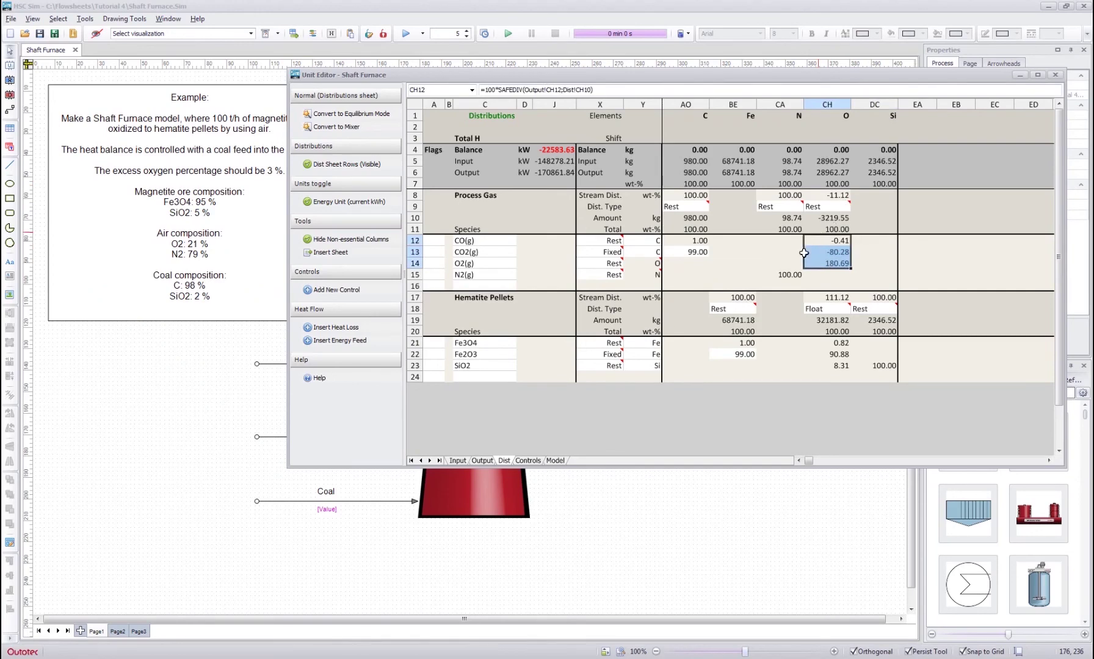
{"action": "left_click", "coordinate": [744, 244]}
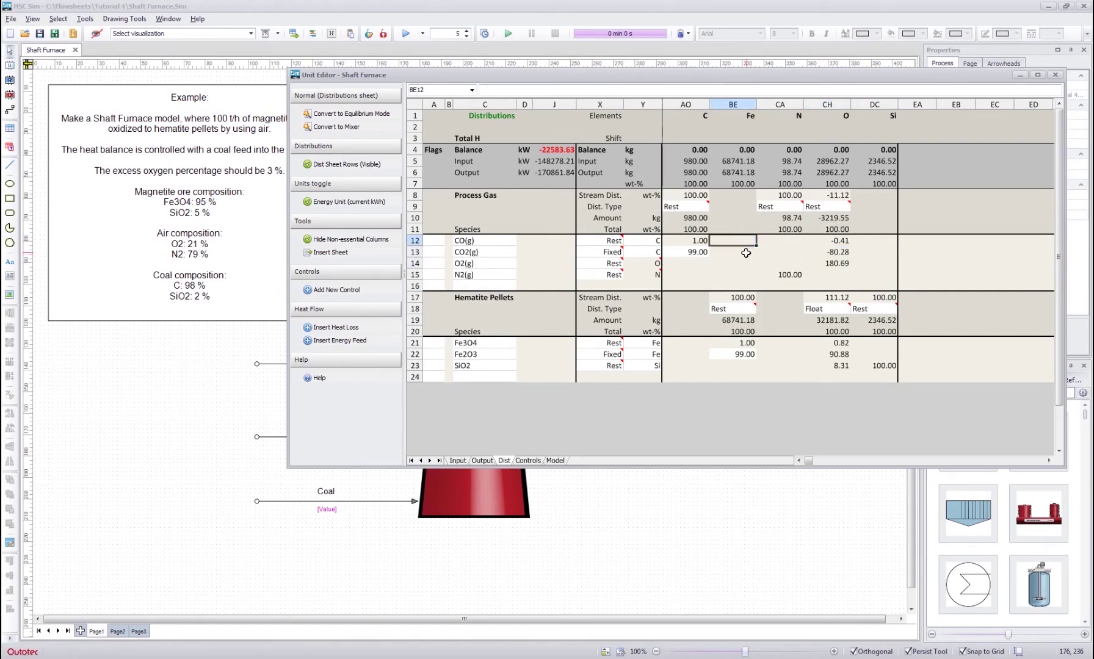
{"action": "left_click", "coordinate": [746, 252]}
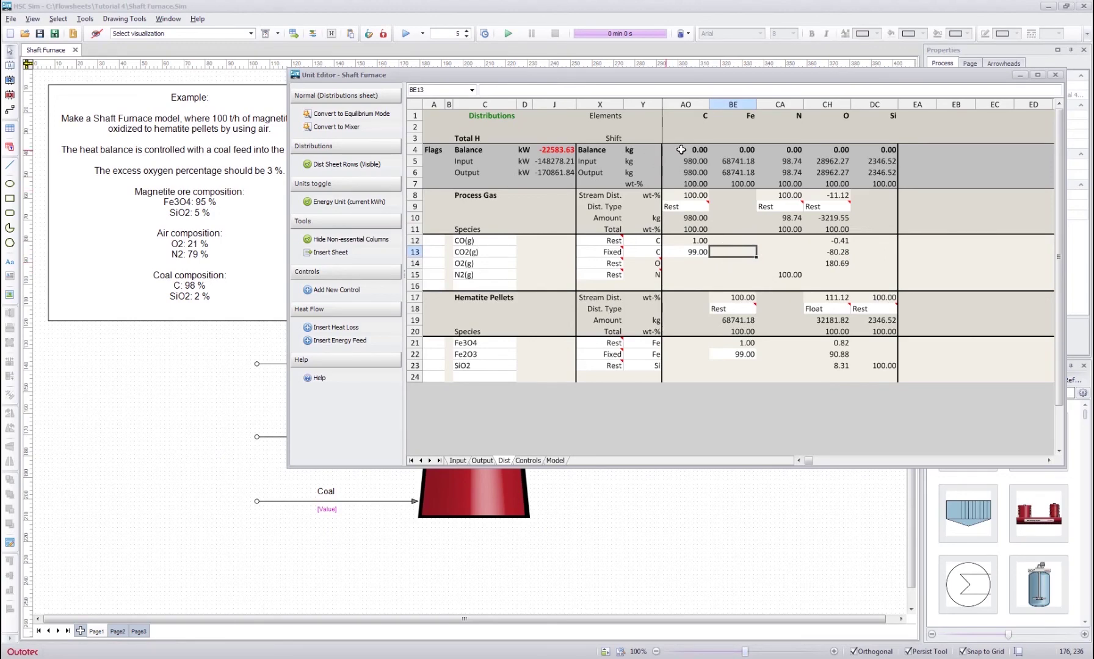
Review the mass balance row for all elements and the oxygen distribution values across both output streams
{"action": "left_click_drag", "start_coordinate": [681, 149], "coordinate": [902, 149]}
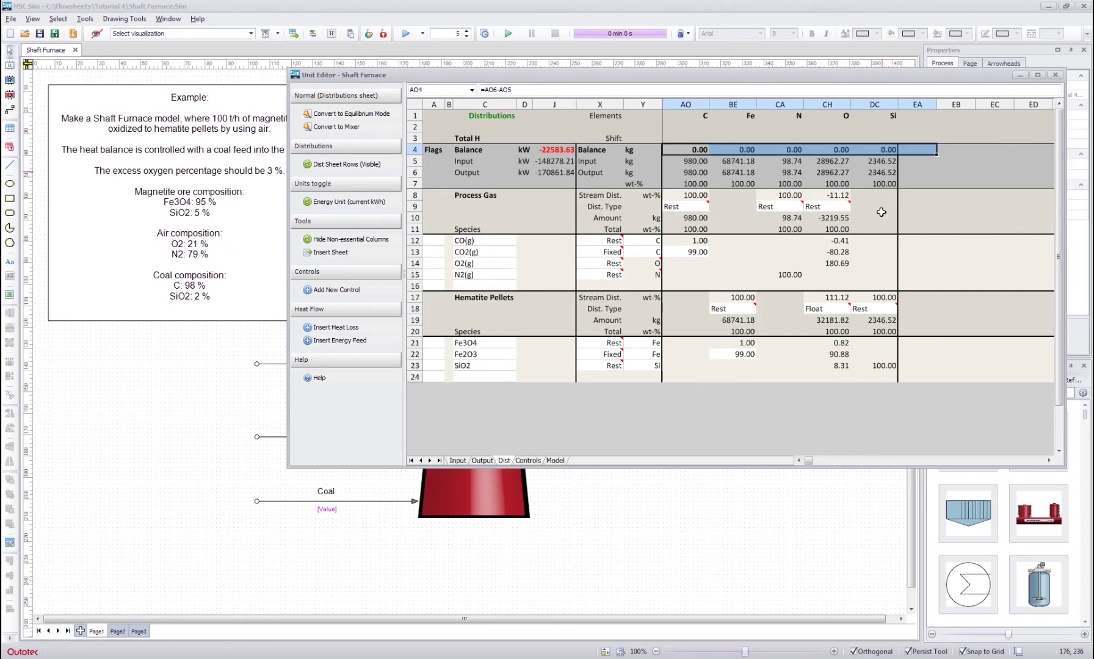
{"action": "left_click", "coordinate": [878, 231]}
{"action": "left_click", "coordinate": [866, 254]}
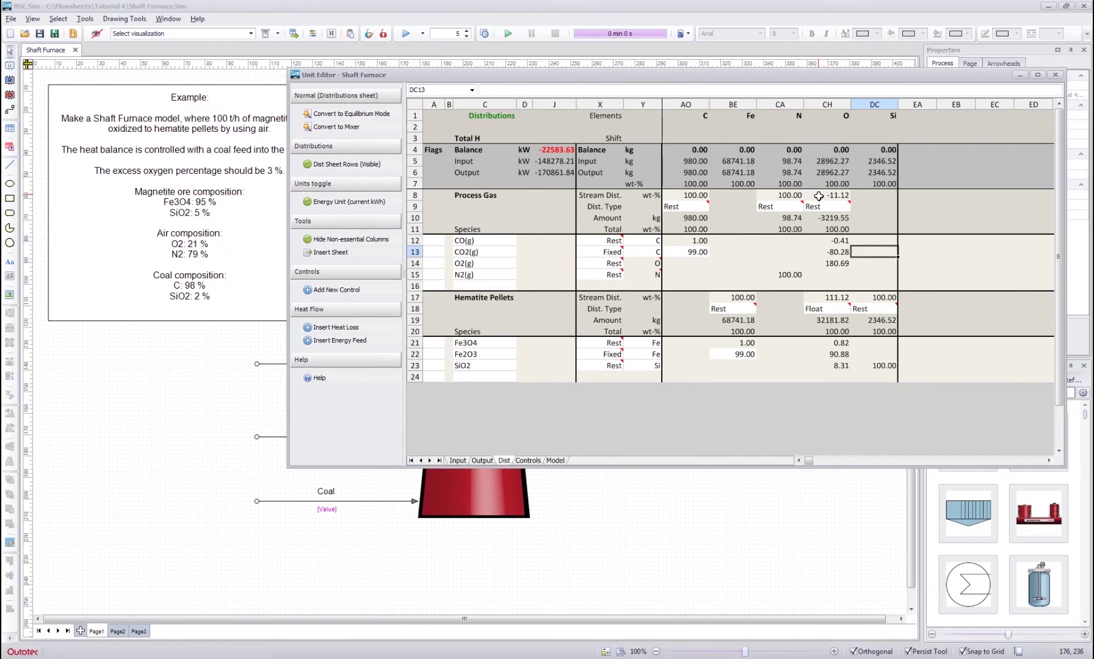
{"action": "left_click_drag", "start_coordinate": [819, 196], "coordinate": [824, 264]}
{"action": "left_click", "coordinate": [769, 243]}
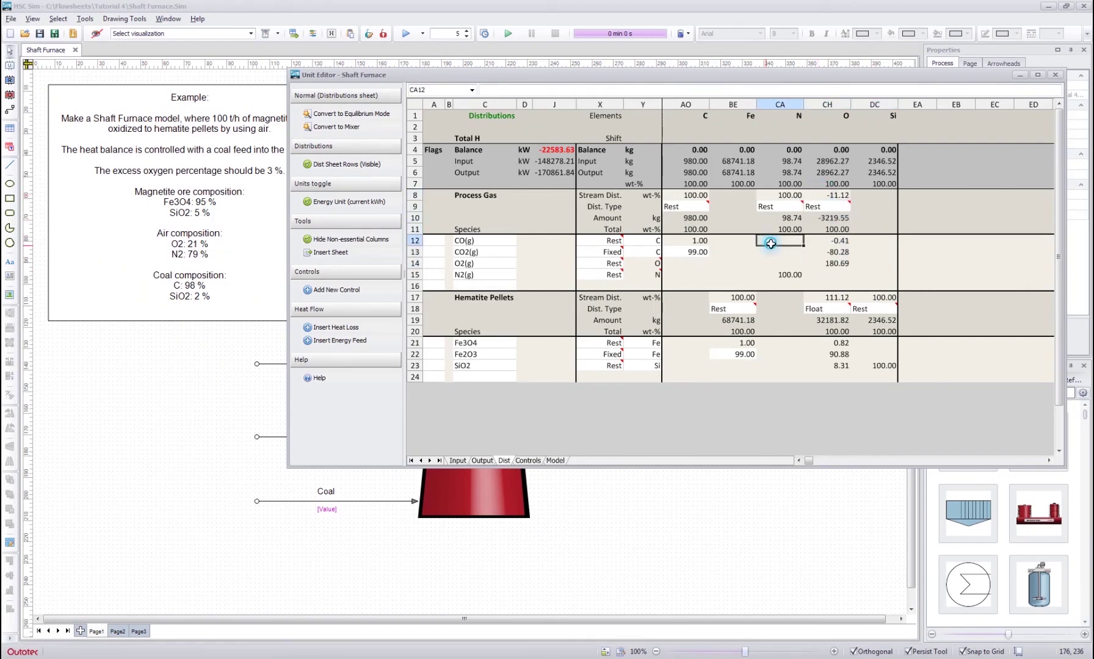
{"action": "left_click_drag", "start_coordinate": [833, 194], "coordinate": [831, 267]}
{"action": "left_click", "coordinate": [783, 242]}
{"action": "left_click_drag", "start_coordinate": [603, 147], "coordinate": [888, 380]}
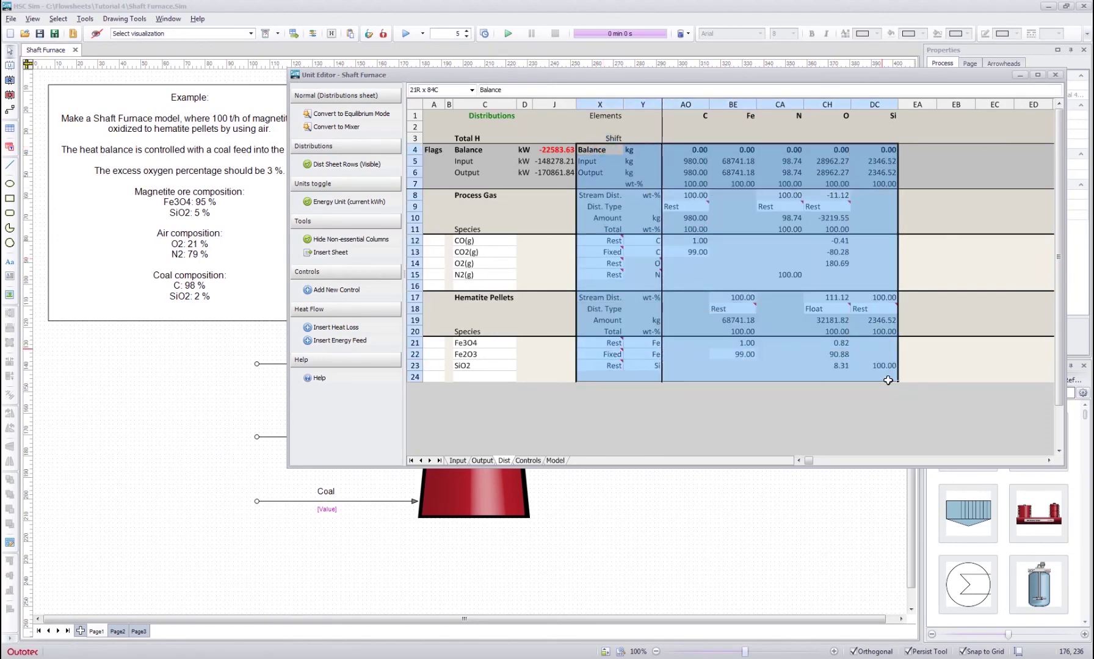
{"action": "left_click", "coordinate": [924, 260]}
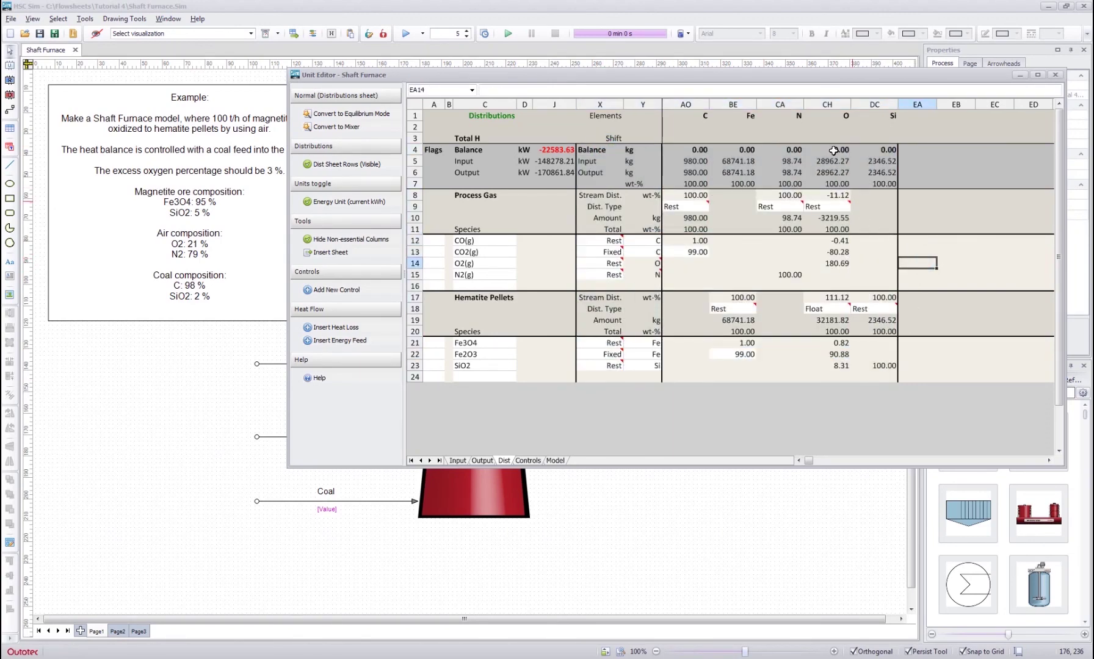
{"action": "left_click", "coordinate": [832, 119]}
{"action": "left_click_drag", "start_coordinate": [832, 119], "coordinate": [828, 333]}
{"action": "left_click", "coordinate": [796, 255]}
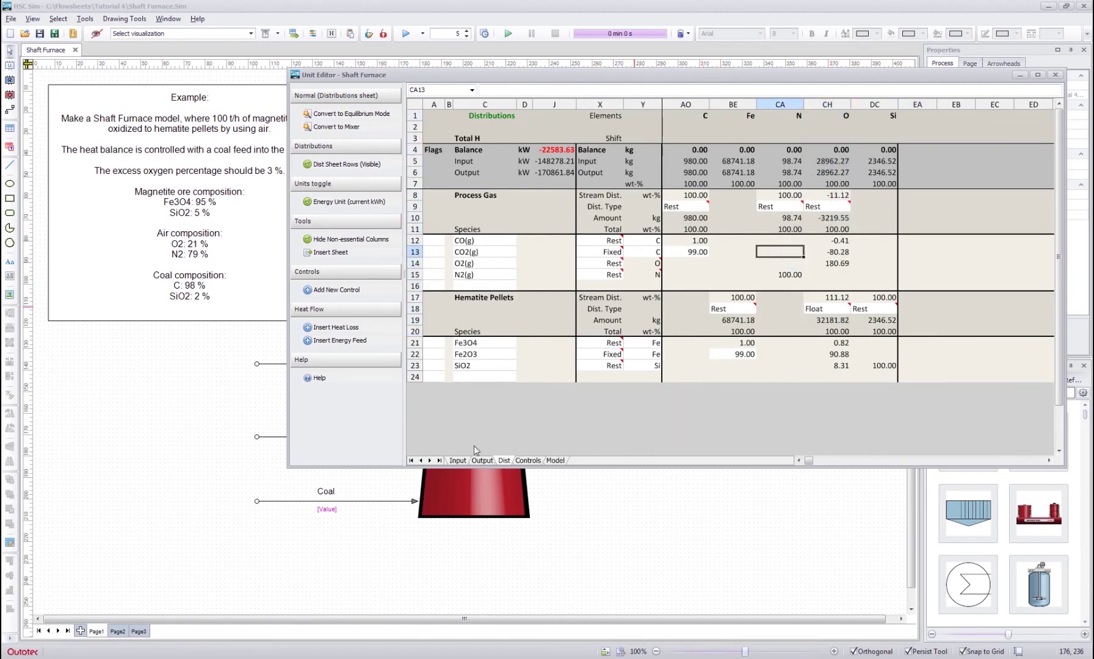
Set the Air input stream's flow to 100000 Nm³/h and return to the distributions sheet
{"action": "left_click", "coordinate": [458, 461]}
{"action": "left_click", "coordinate": [567, 276]}
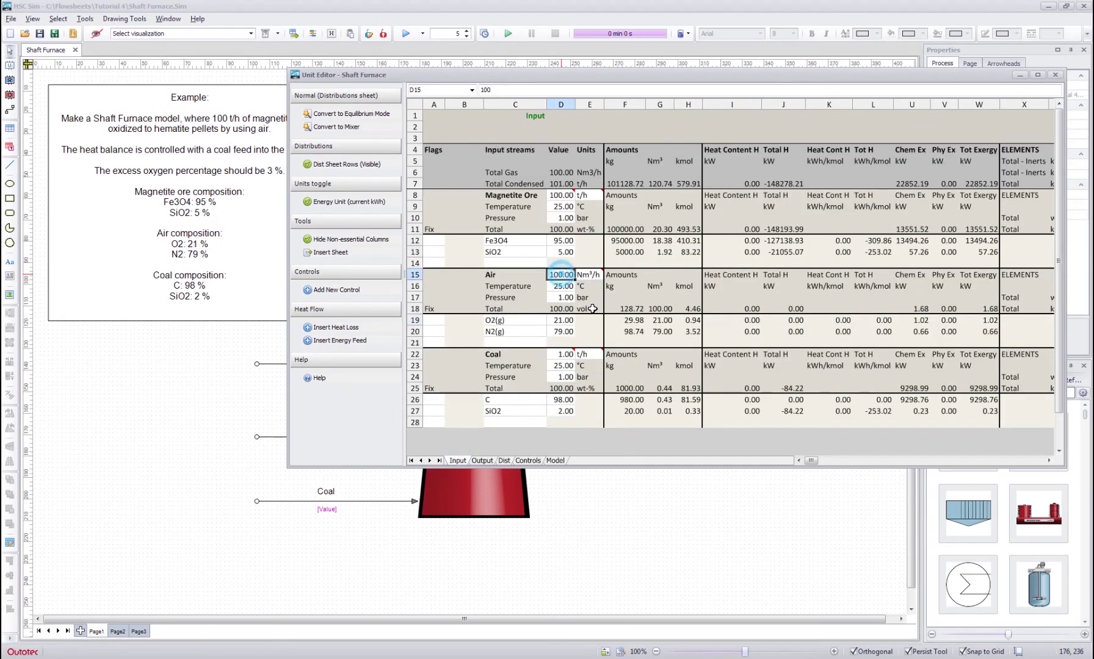
{"action": "key", "text": "F2"}
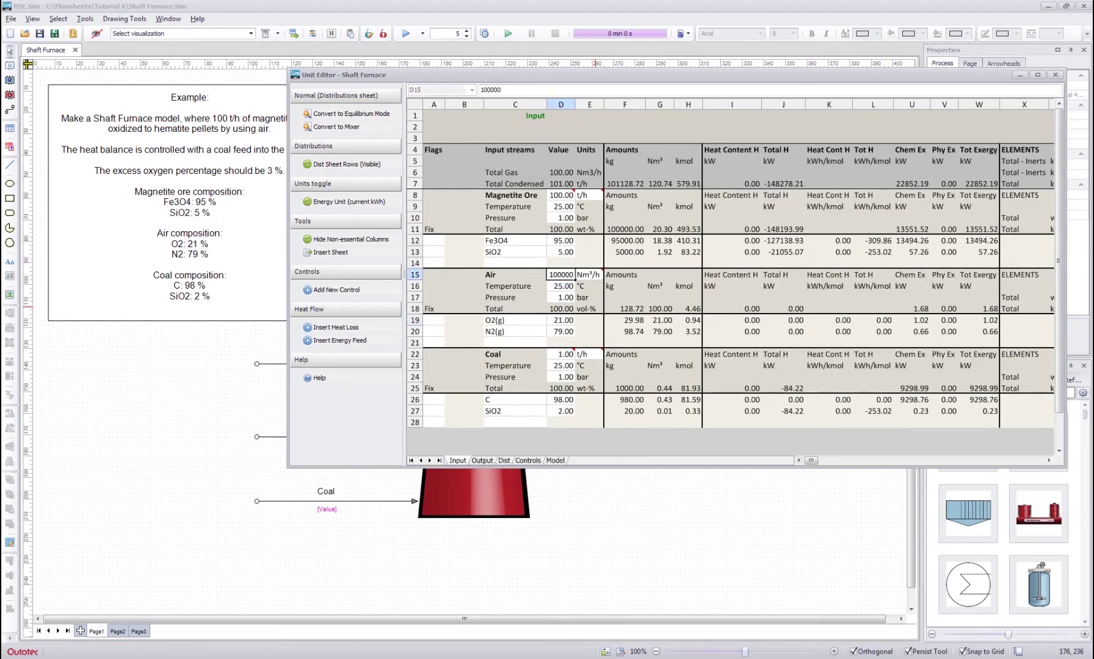
{"action": "type", "text": "000"}
{"action": "key", "text": "Return"}
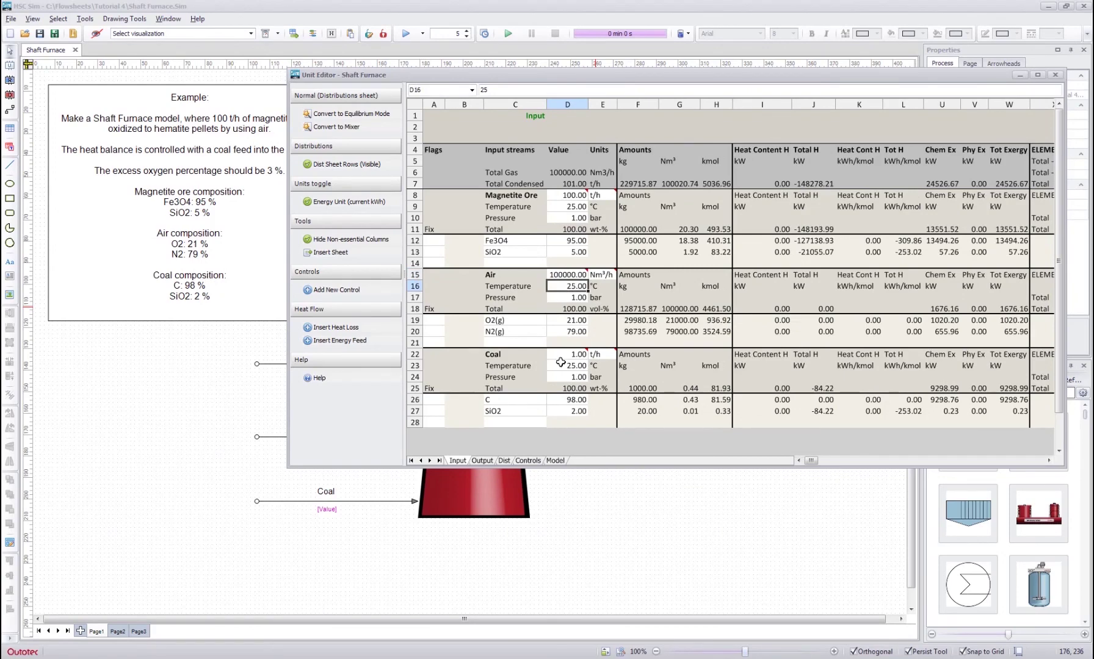
{"action": "left_click", "coordinate": [503, 461]}
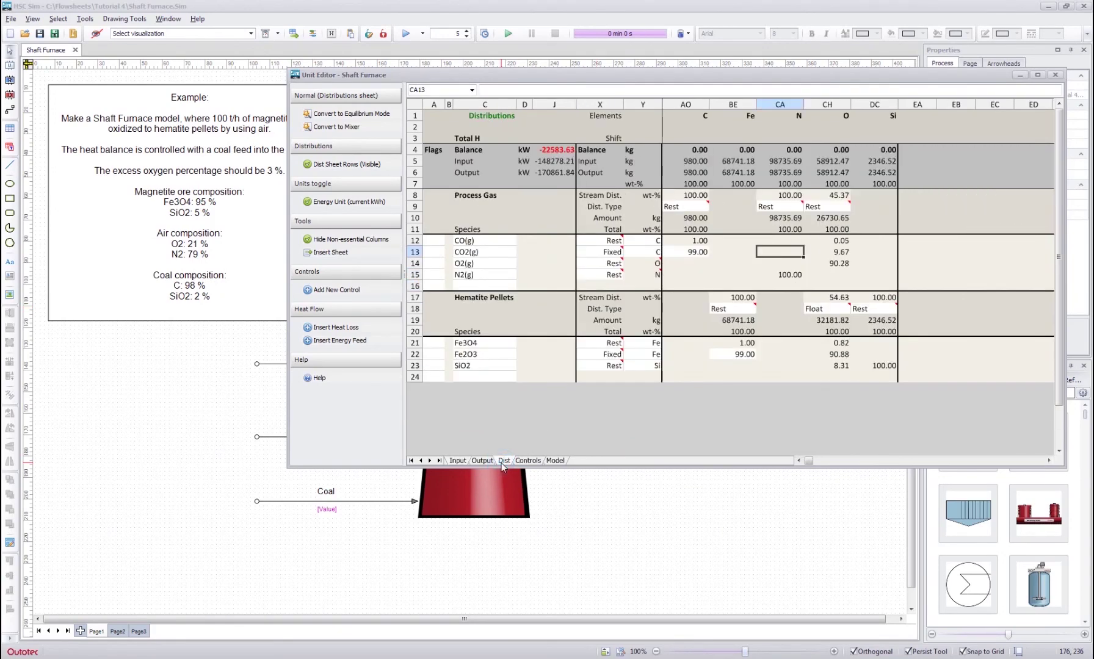
Examine the furnace's total heat balance on the distributions sheet, including its input and output energy values and the balance formula
{"action": "left_click", "coordinate": [879, 246]}
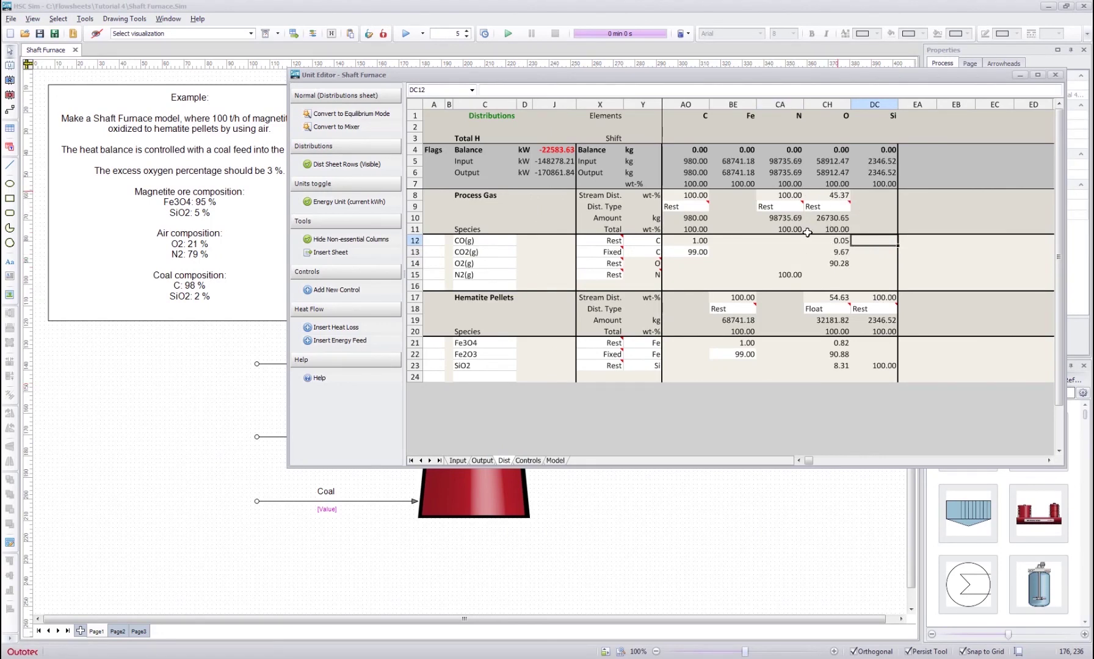
{"action": "left_click", "coordinate": [891, 215]}
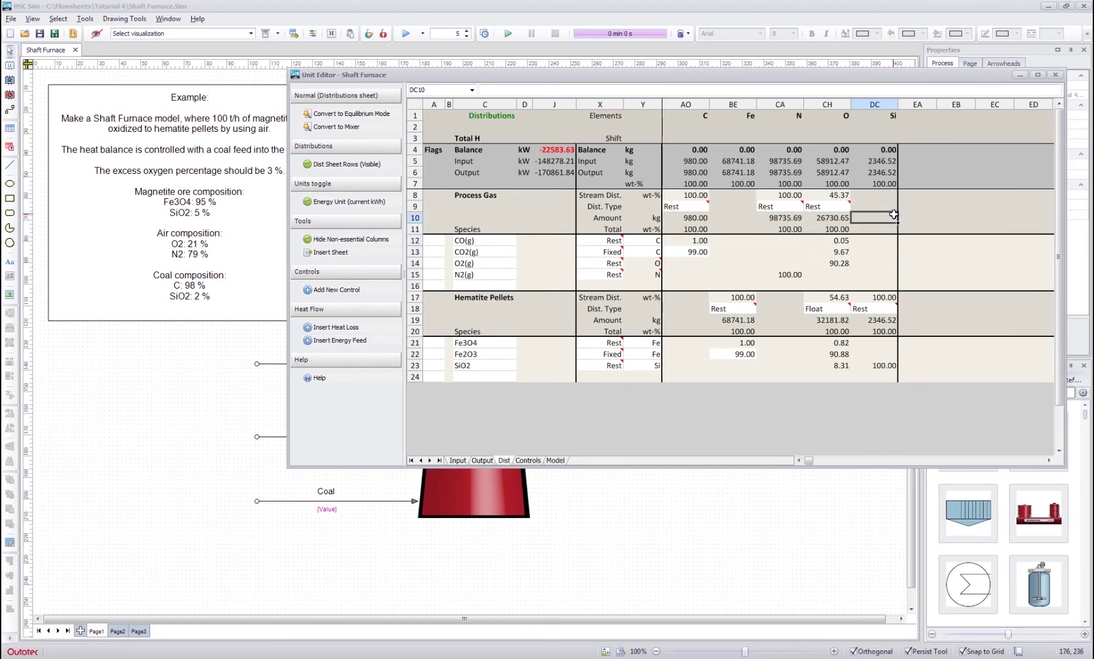
{"action": "left_click_drag", "start_coordinate": [366, 75], "coordinate": [390, 61]}
{"action": "left_click", "coordinate": [567, 260]}
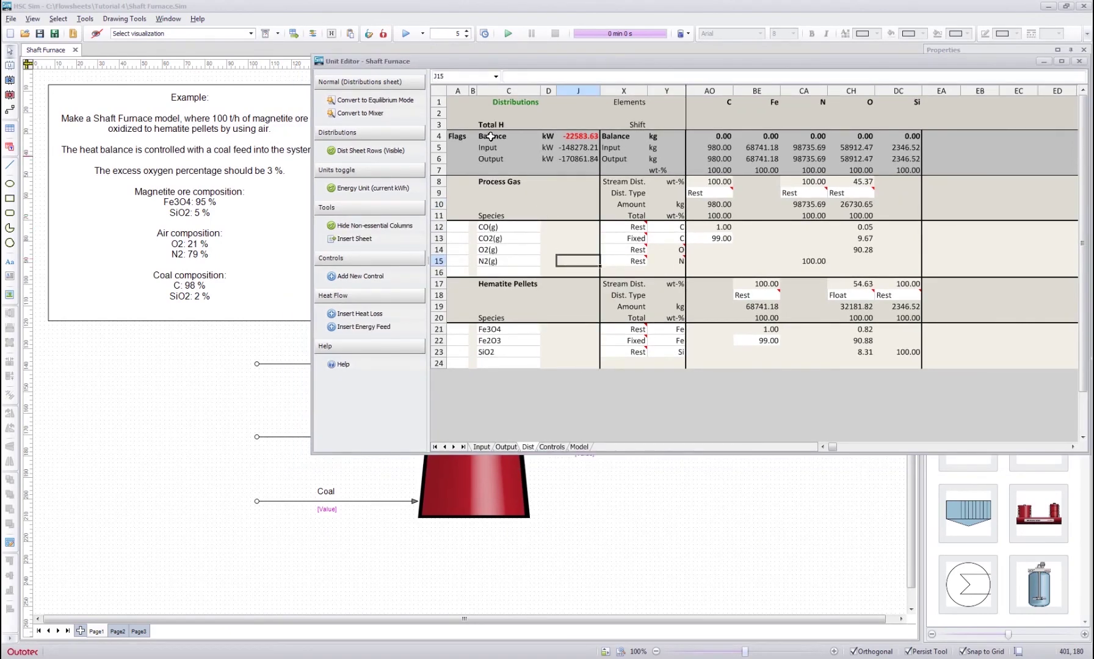
{"action": "left_click_drag", "start_coordinate": [490, 136], "coordinate": [581, 136]}
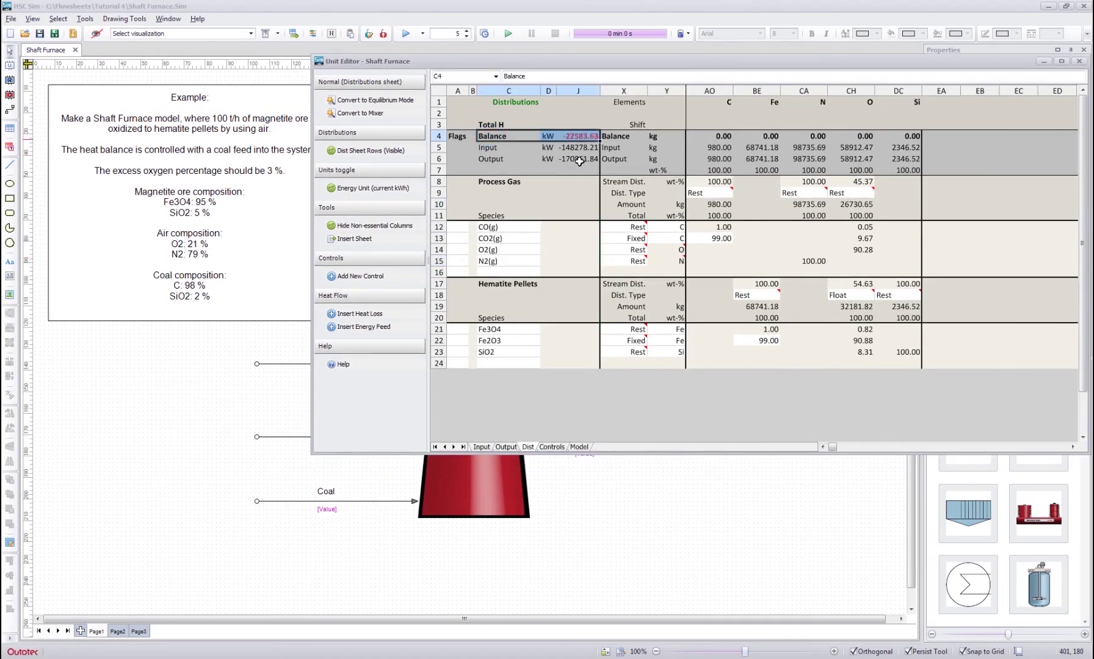
{"action": "left_click", "coordinate": [566, 161]}
{"action": "left_click", "coordinate": [567, 136]}
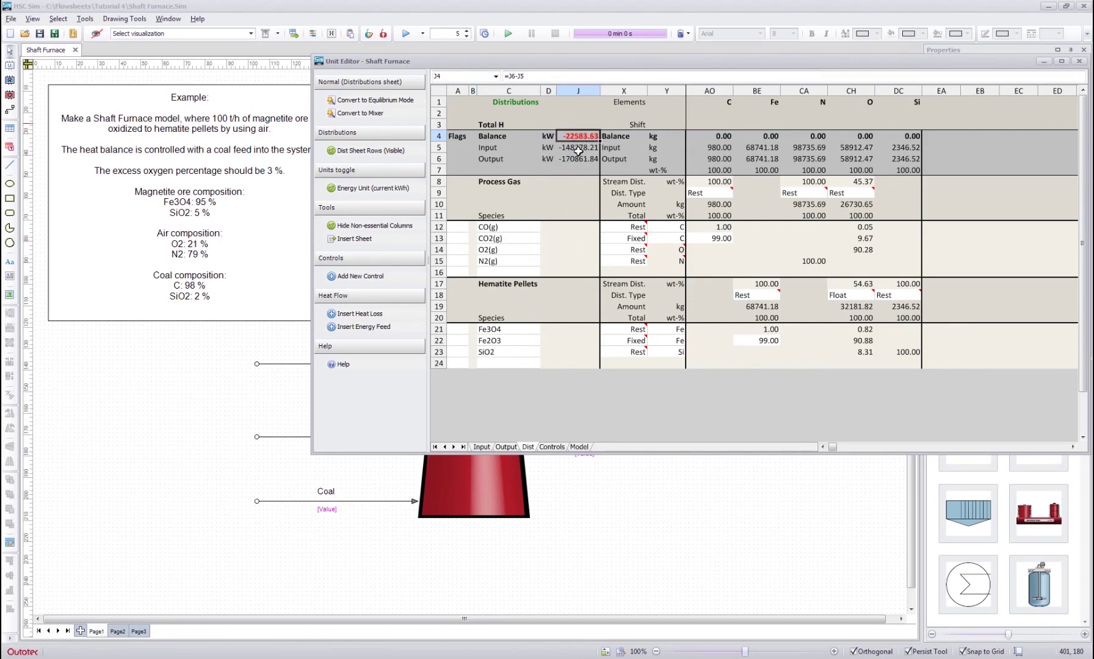
{"action": "left_click", "coordinate": [576, 216]}
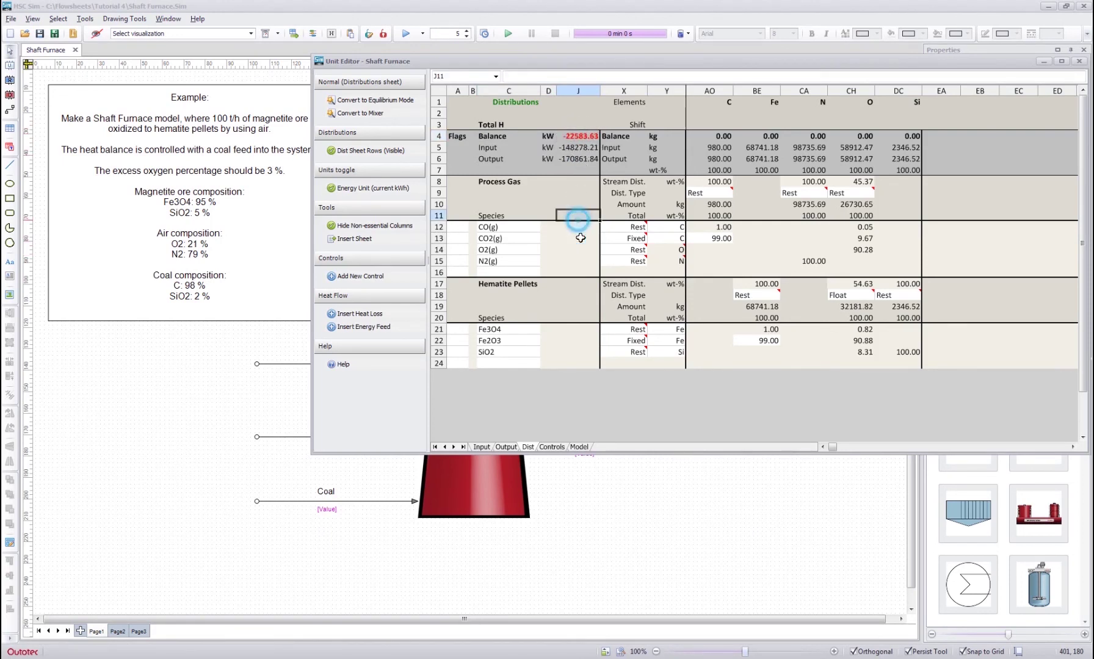
Review the calculated species compositions of the Process Gas and Hematite Pellets streams on the output sheet
{"action": "left_click", "coordinate": [506, 449]}
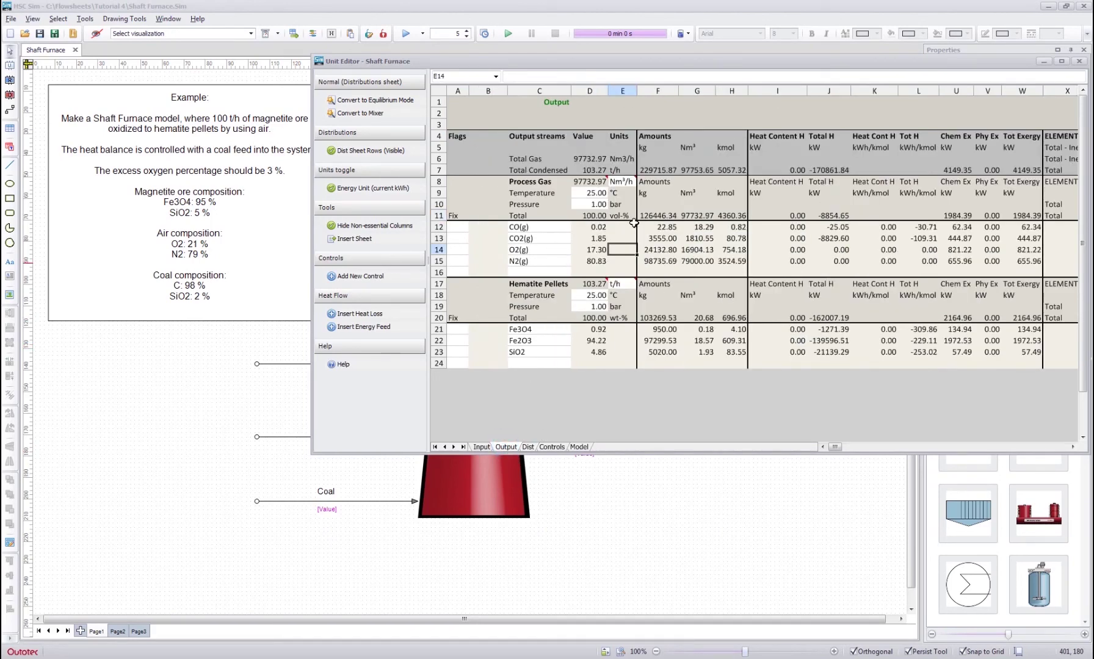
{"action": "left_click_drag", "start_coordinate": [583, 228], "coordinate": [584, 262]}
{"action": "left_click_drag", "start_coordinate": [586, 329], "coordinate": [585, 357]}
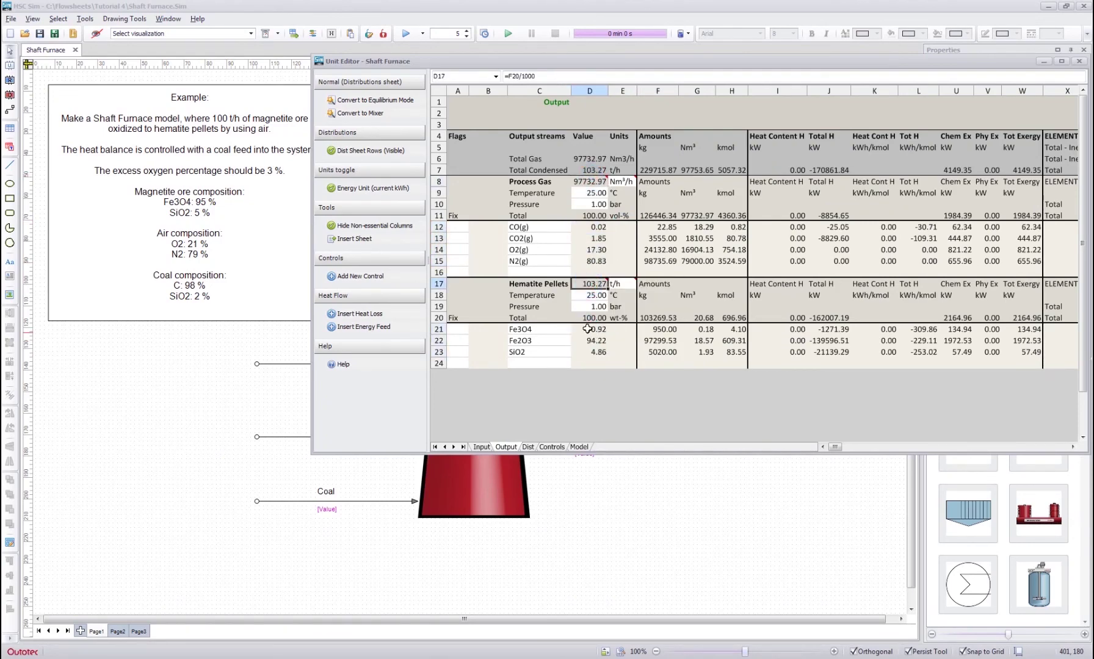
{"action": "left_click_drag", "start_coordinate": [587, 332], "coordinate": [592, 358]}
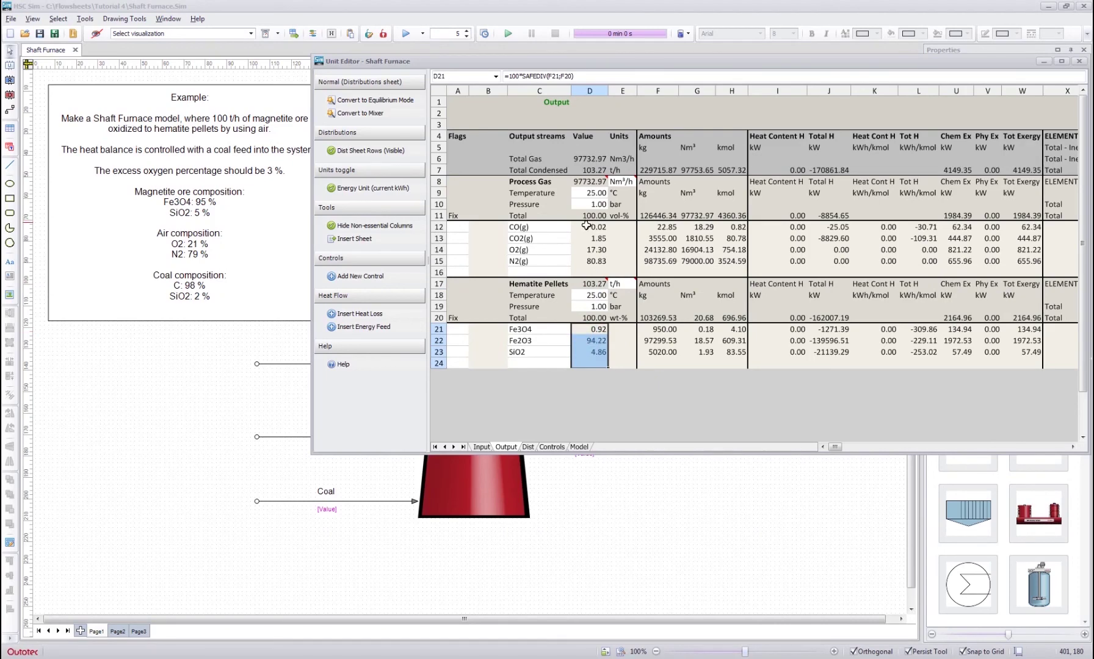
{"action": "left_click_drag", "start_coordinate": [585, 226], "coordinate": [584, 263]}
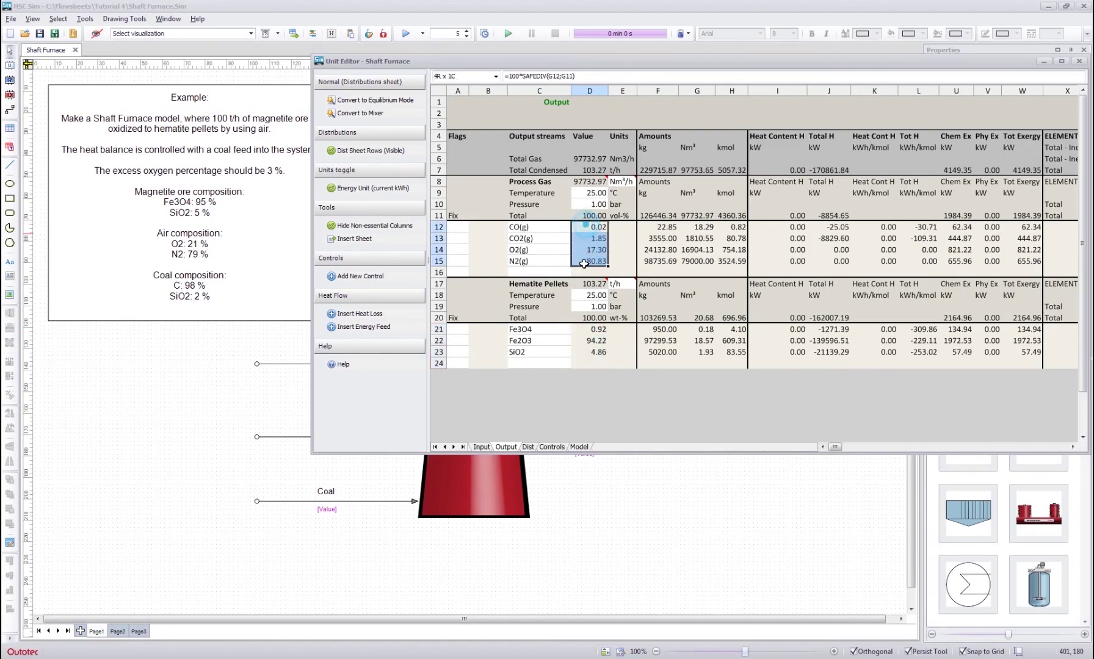
{"action": "left_click", "coordinate": [622, 241]}
Close the Shaft Furnace unit editor and return to the flowsheet with nothing selected
{"action": "left_click_drag", "start_coordinate": [717, 61], "coordinate": [479, 91]}
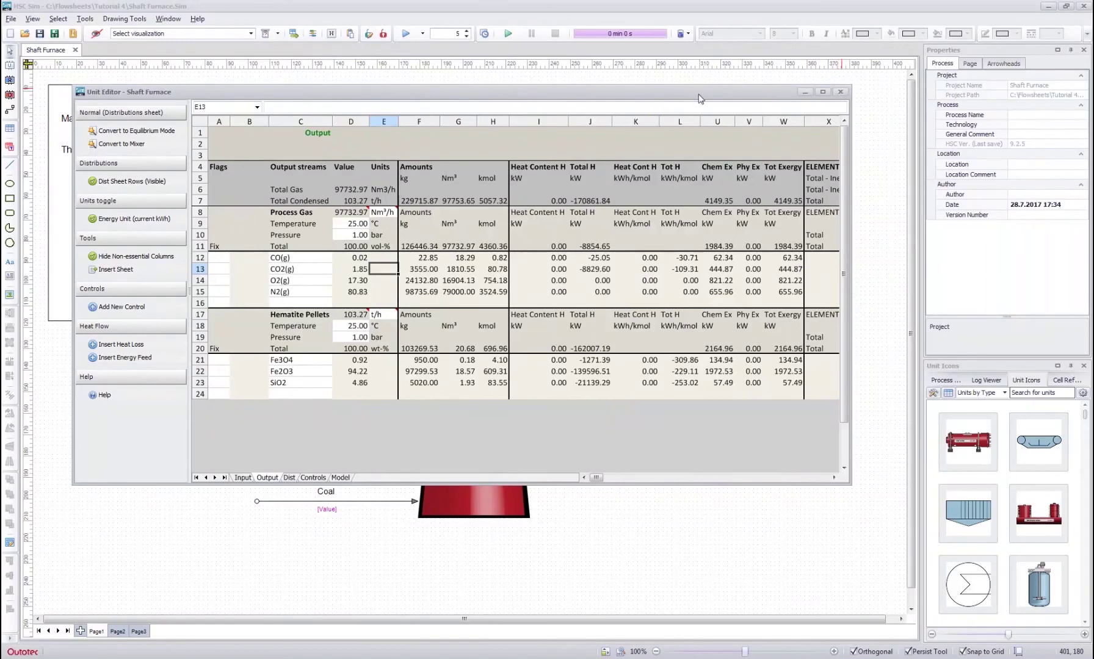
{"action": "left_click", "coordinate": [840, 92]}
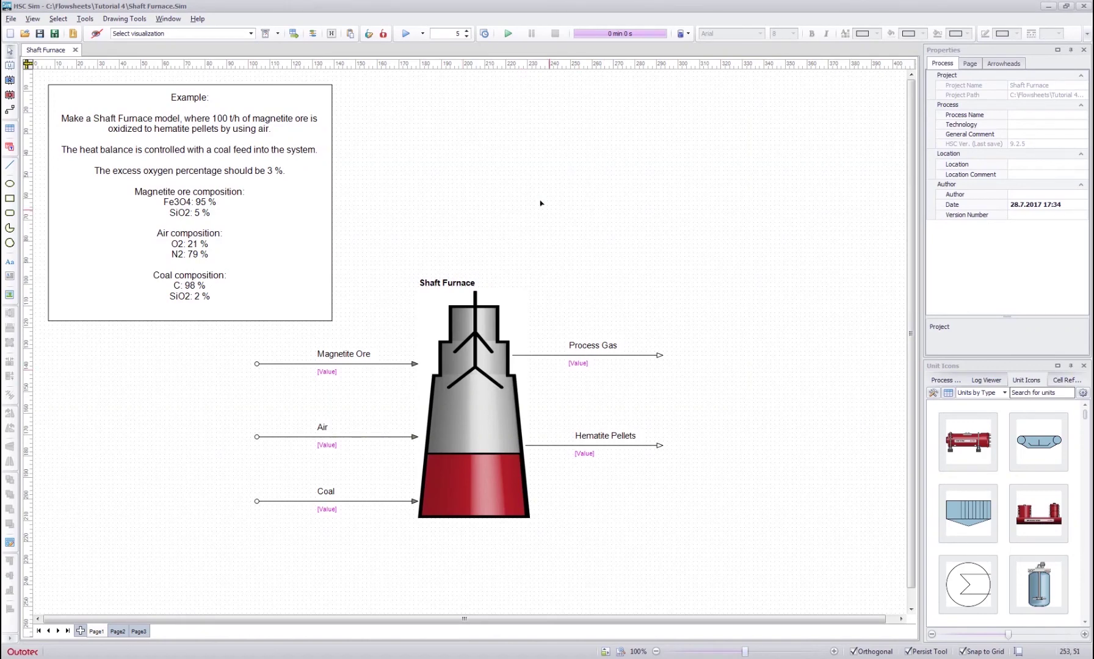
{"action": "left_click", "coordinate": [514, 200]}
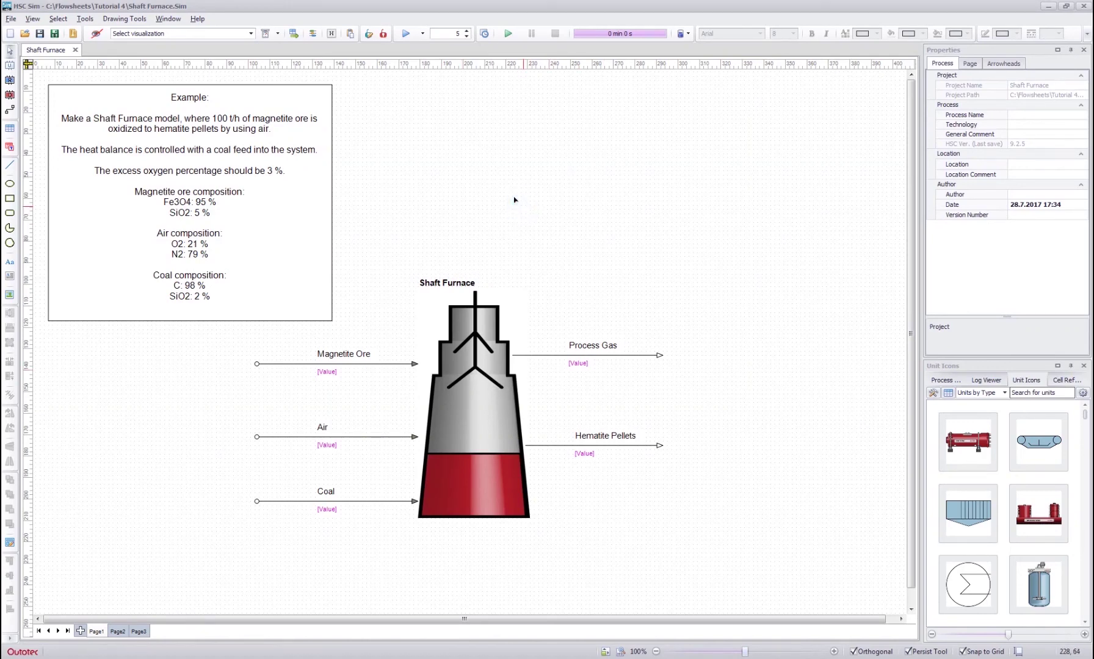